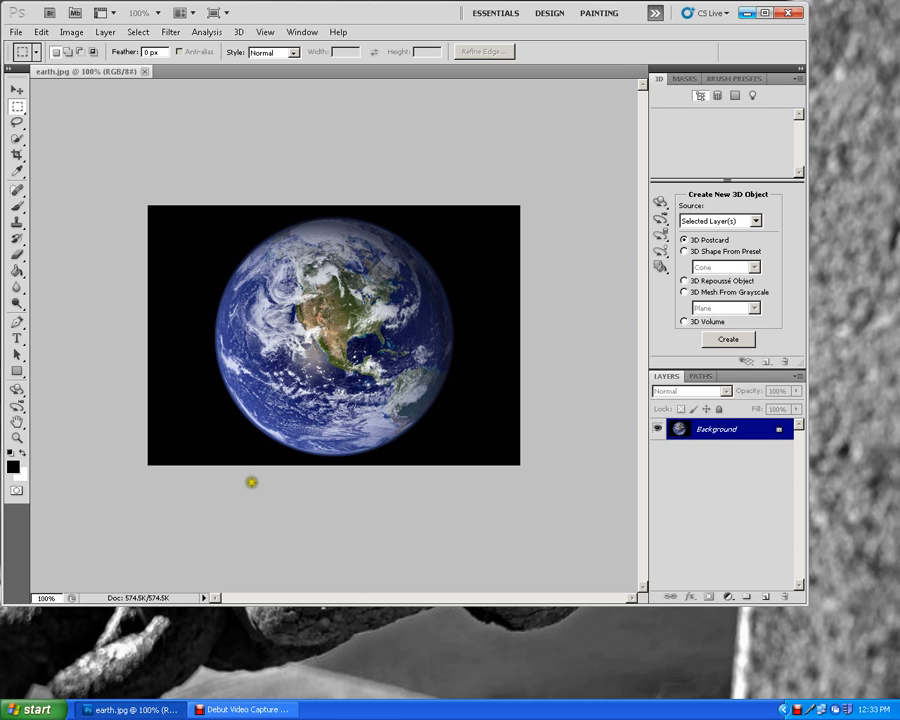
- Hide the 3D panel and show the History panel
click(303, 32)
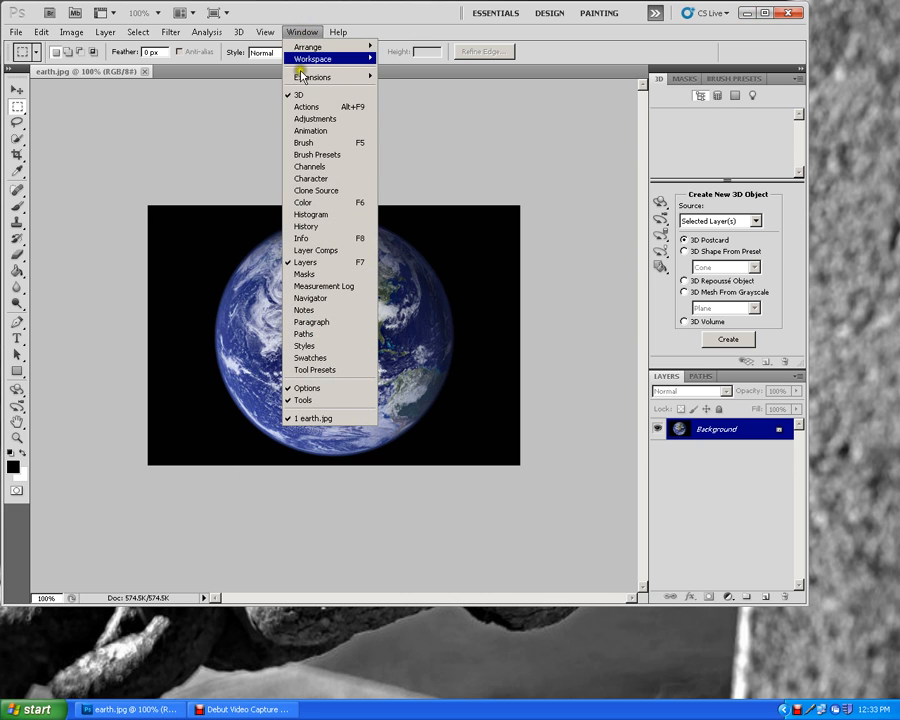
click(296, 95)
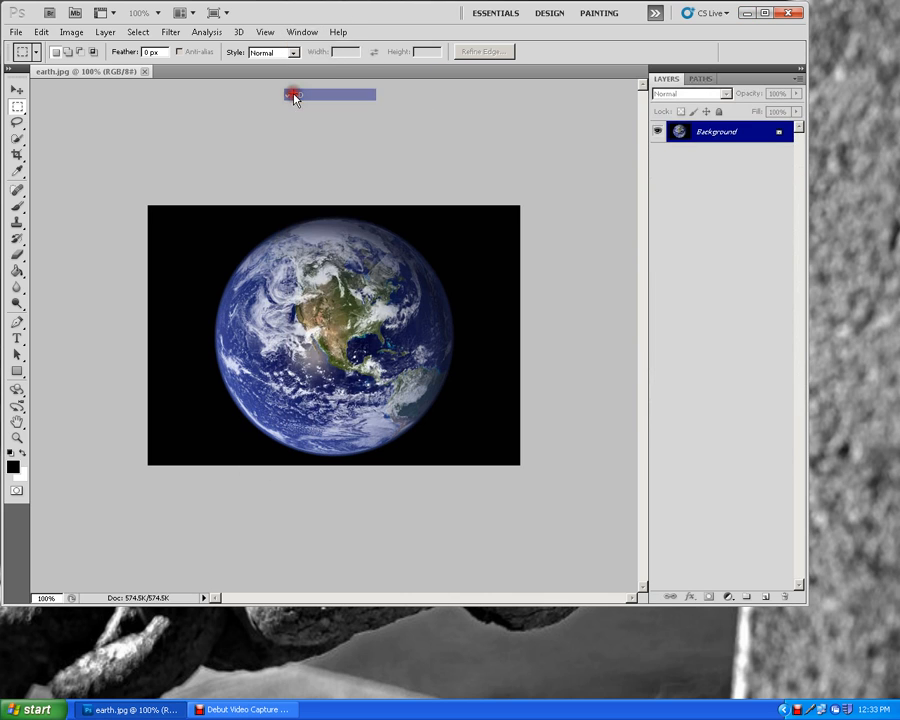
click(304, 32)
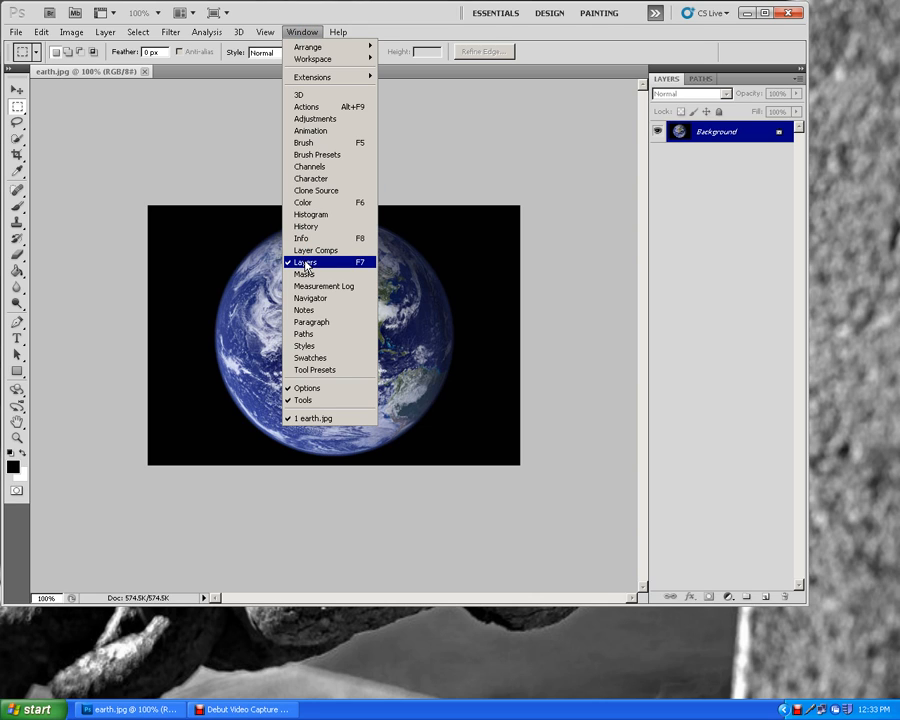
click(310, 226)
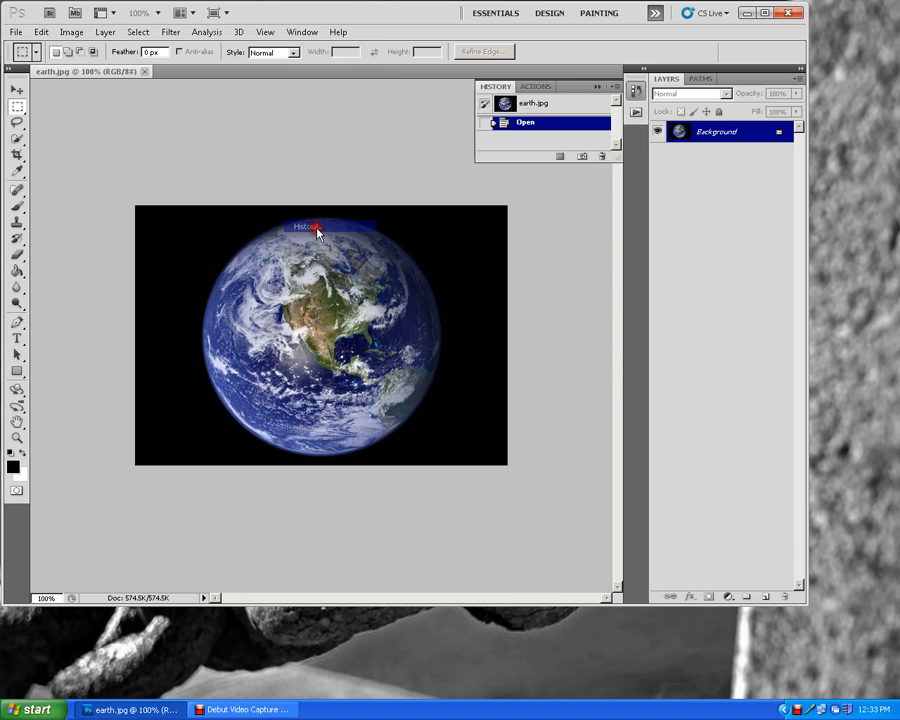
- Show the Navigator panel and detach it from its group as a floating panel over the Layers panel's empty area
click(303, 32)
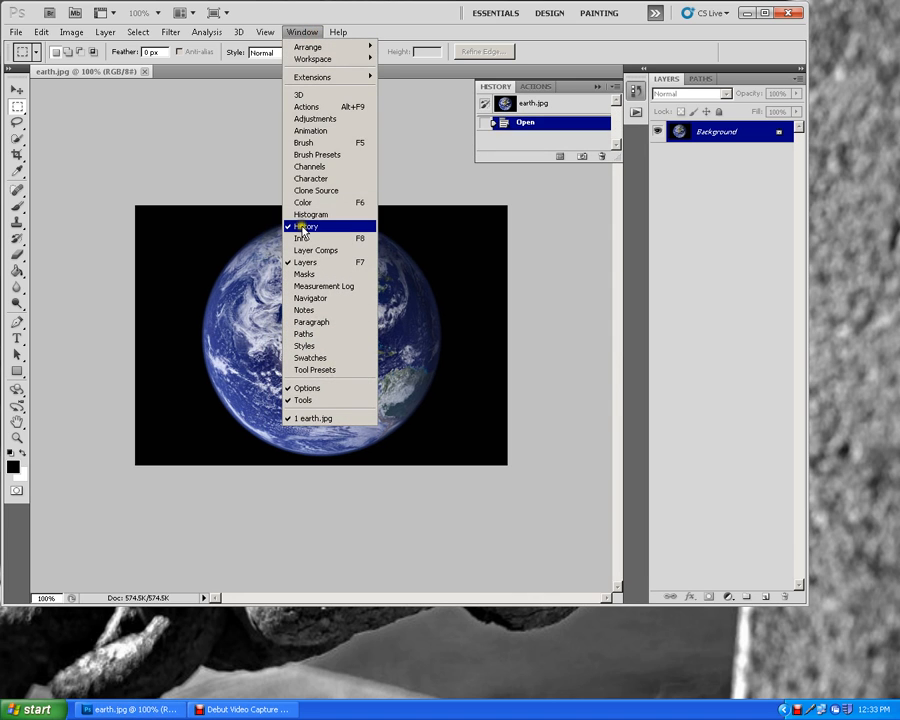
click(306, 298)
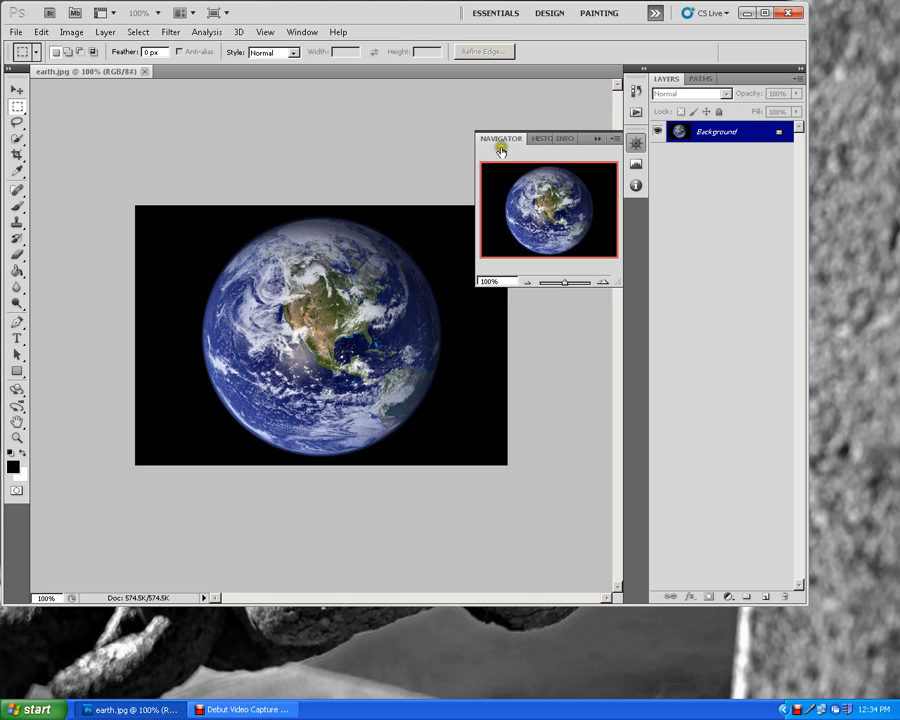
drag(512, 141, 640, 114)
click(465, 141)
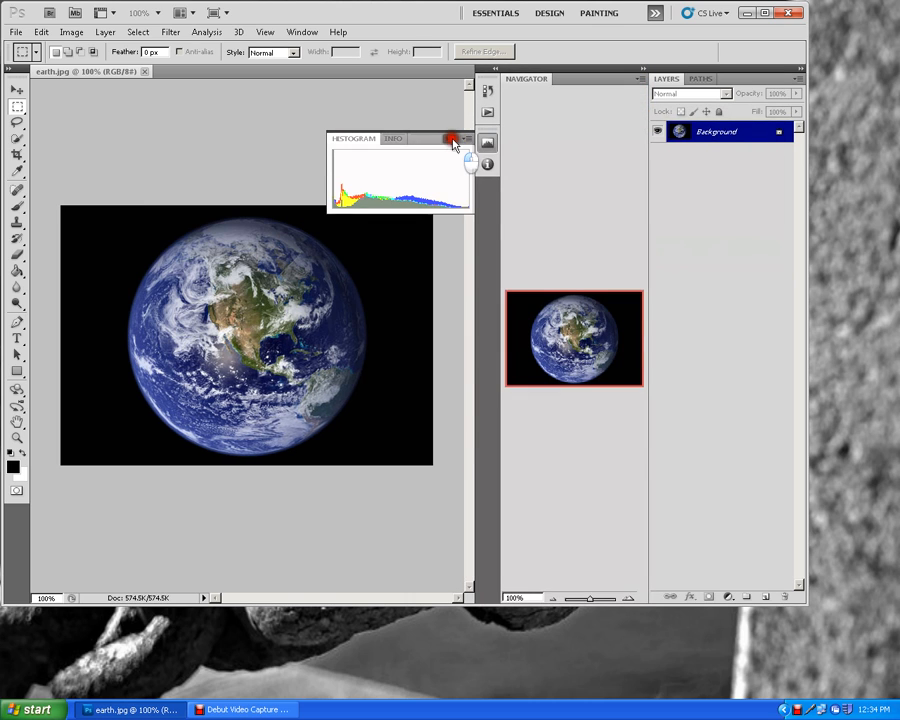
drag(527, 79, 712, 181)
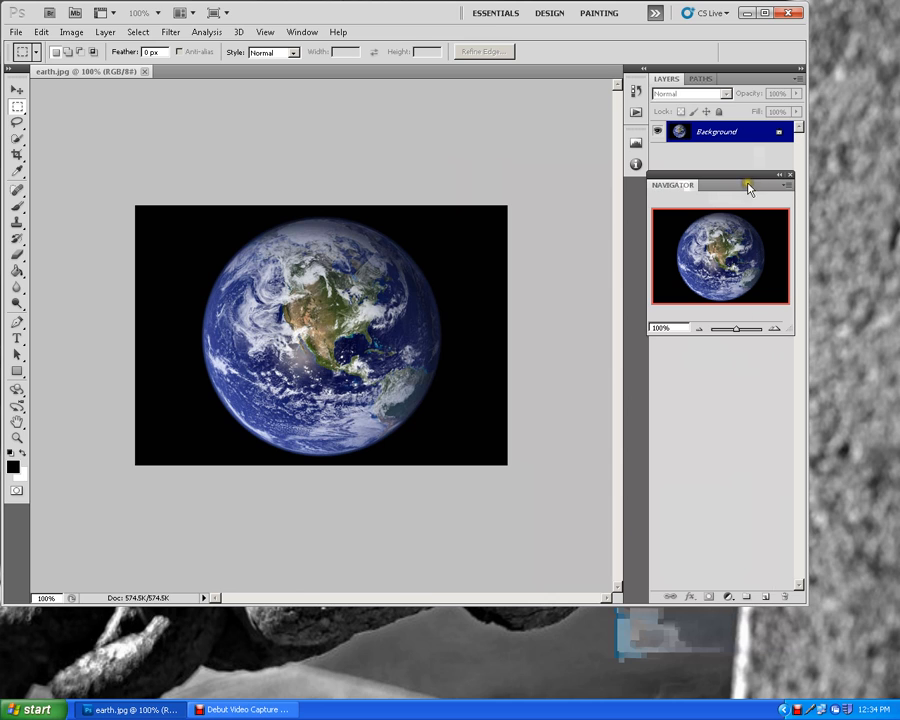
- Show the History panel again and float its group with Actions below the Navigator panel
click(300, 32)
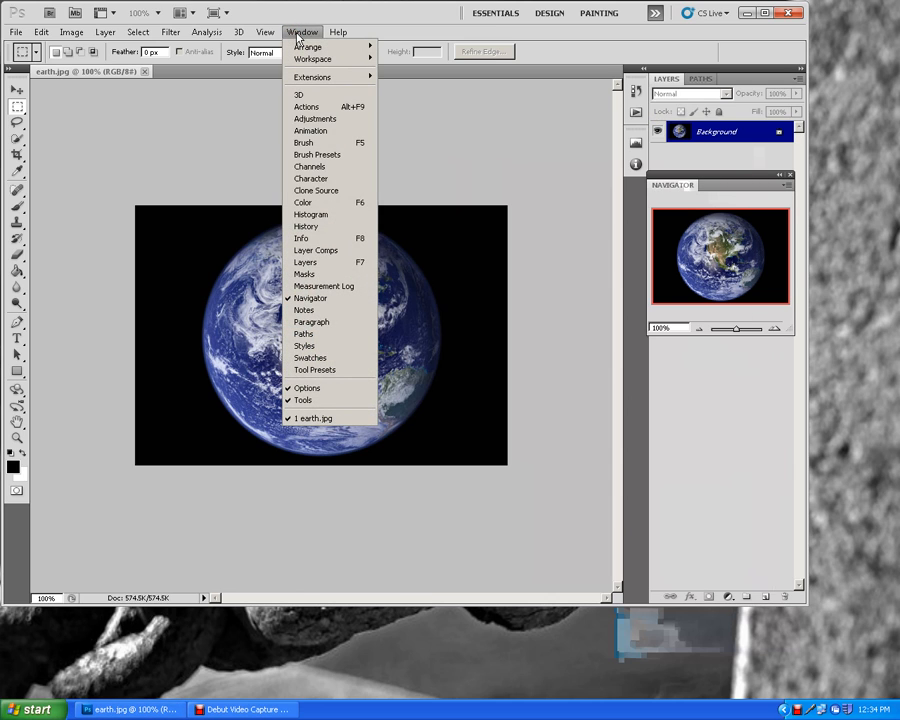
click(330, 227)
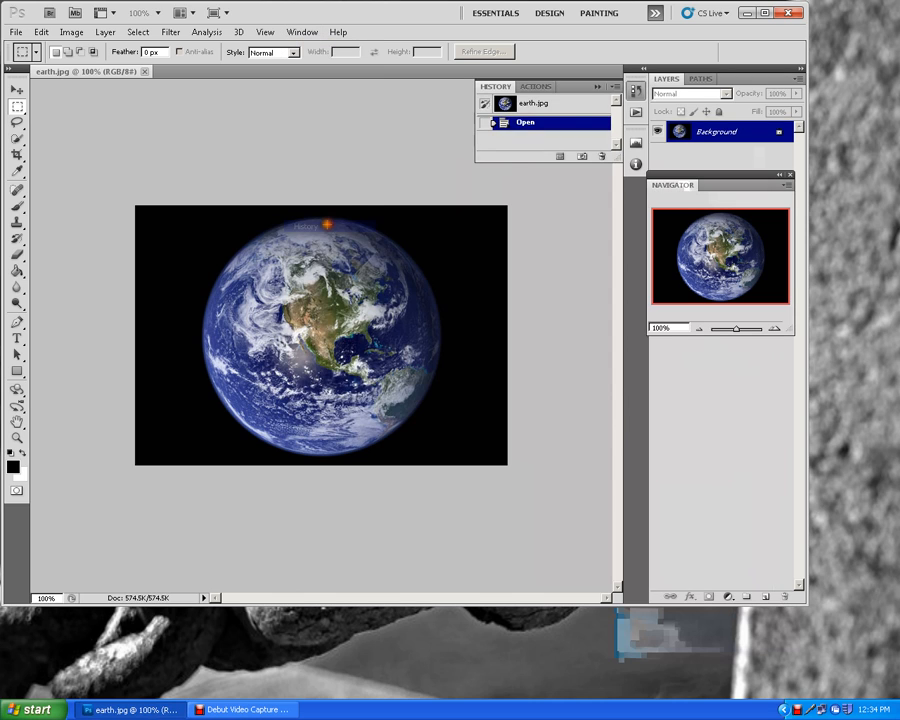
drag(575, 90, 768, 397)
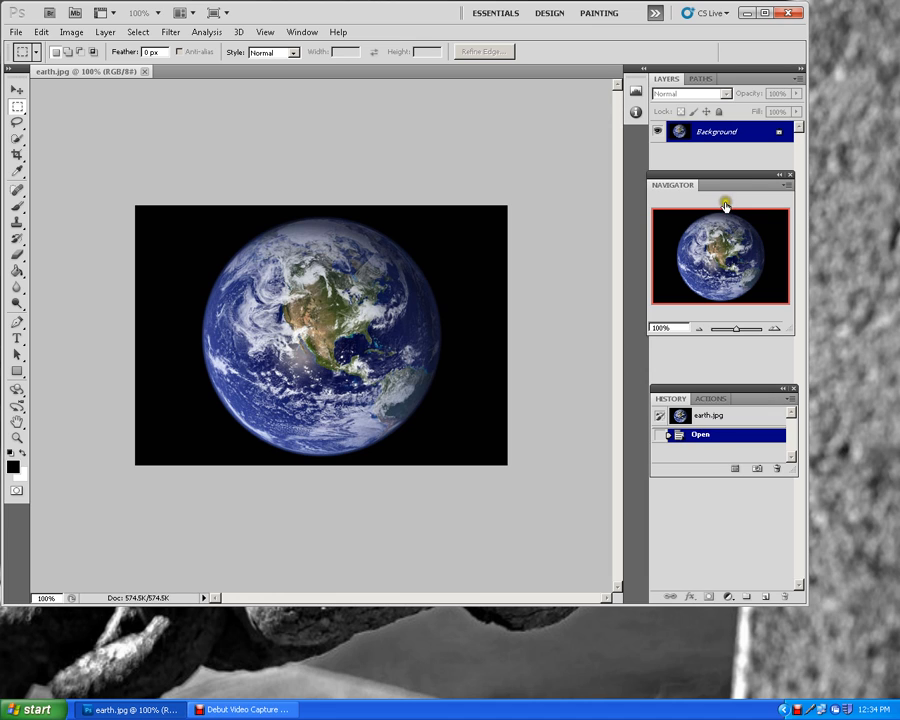
- Move the floating History and Navigator panels off the Layers panel onto the canvas area, with History above Navigator
drag(742, 91, 733, 458)
drag(726, 191, 720, 90)
drag(766, 393, 767, 257)
drag(773, 402, 772, 393)
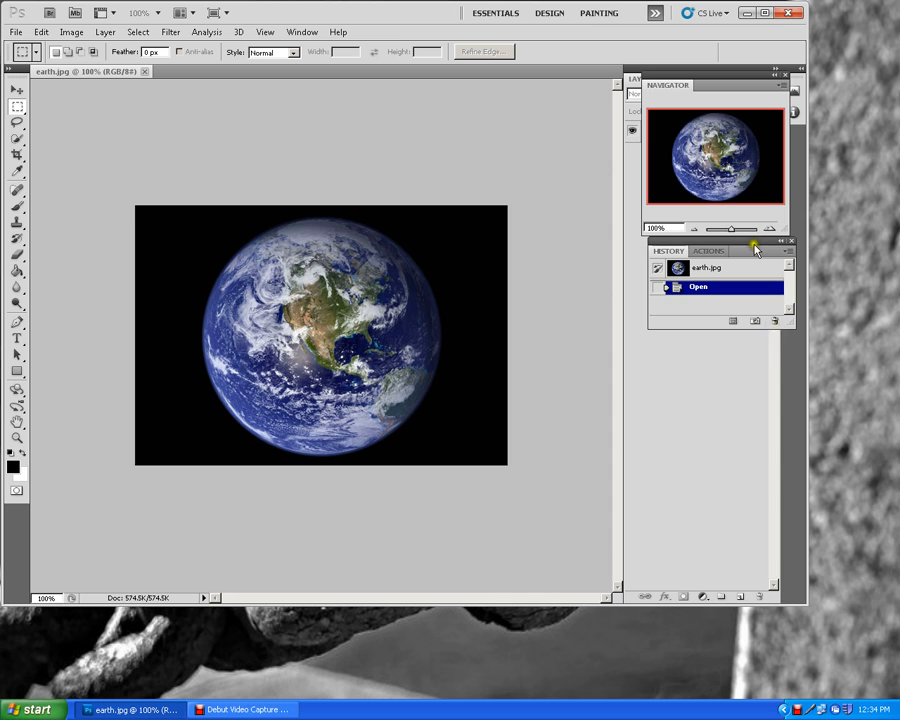
drag(752, 248, 470, 98)
drag(722, 86, 478, 249)
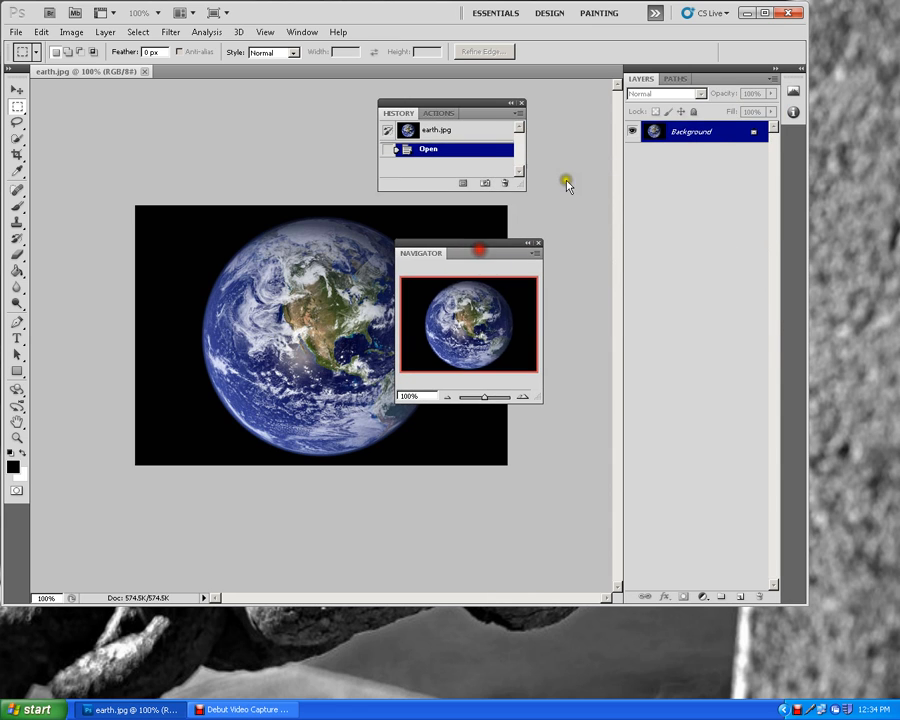
- Undock the Layers and Paths panels from the window edge and shorten the floating panel
click(771, 80)
click(714, 80)
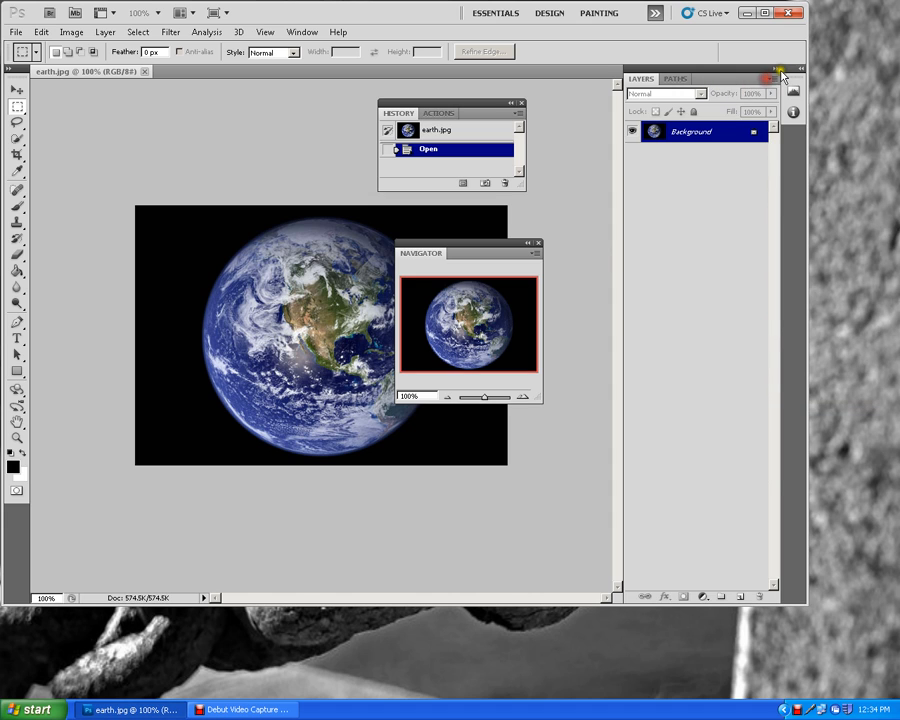
drag(706, 70, 735, 323)
drag(775, 433, 770, 546)
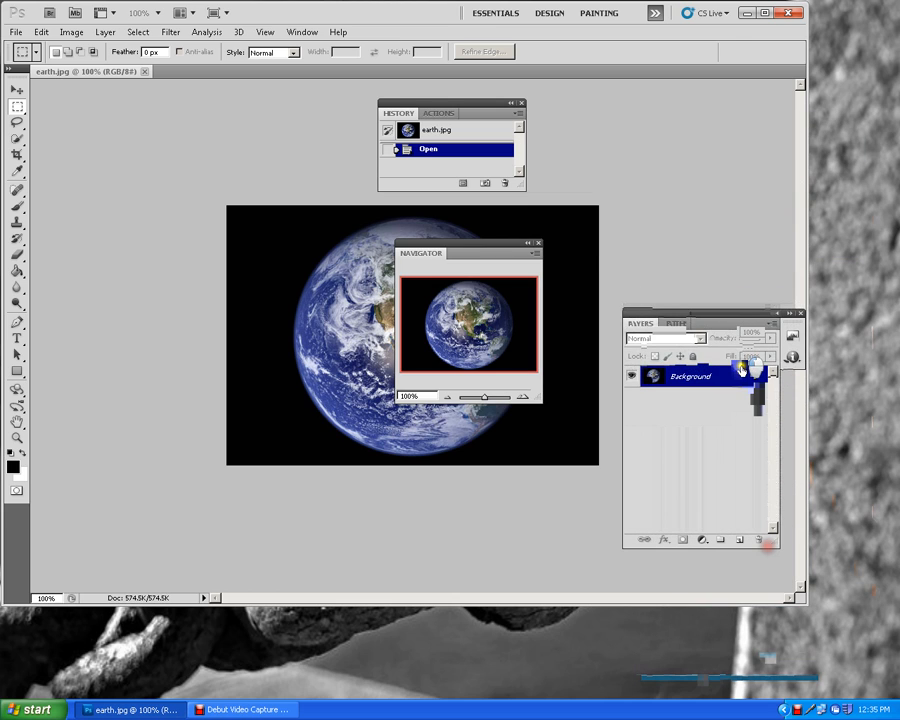
- Separate the Layers group from the collapsed Histogram and Info group, close that collapsed group, and place Layers lower beside the image
drag(726, 322, 750, 366)
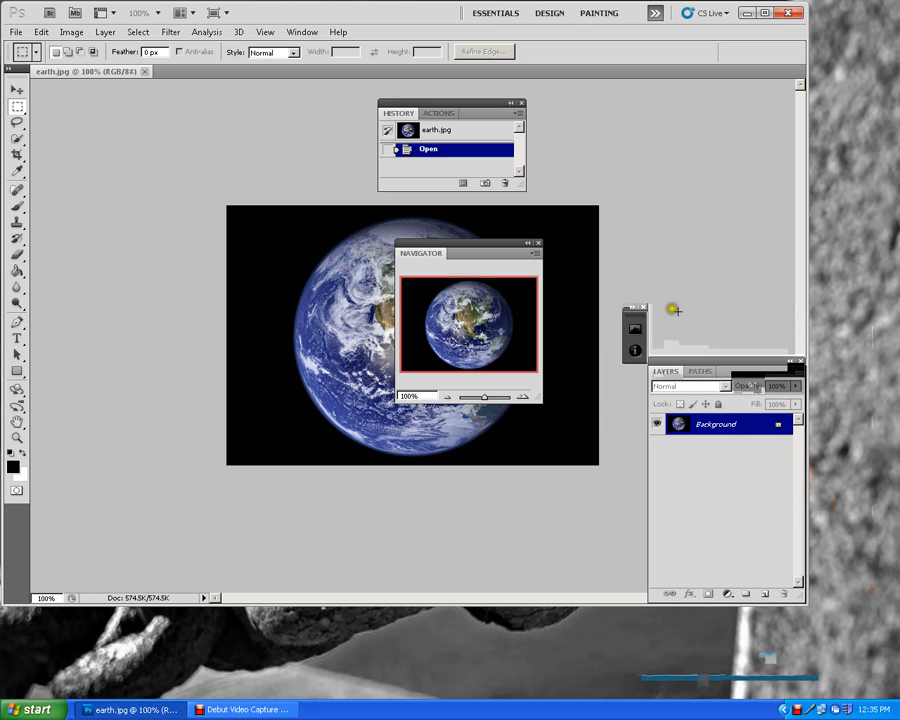
click(646, 307)
drag(760, 373, 743, 400)
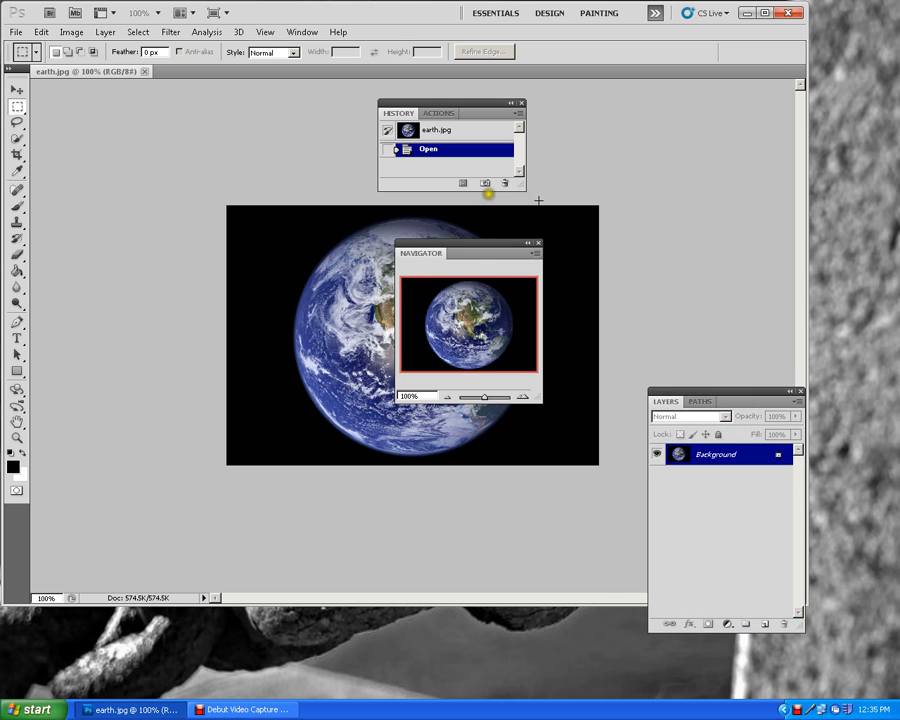
- Stack Navigator, a lengthened History panel and Layers in one column beside the image, in that order from the top
drag(470, 254, 736, 83)
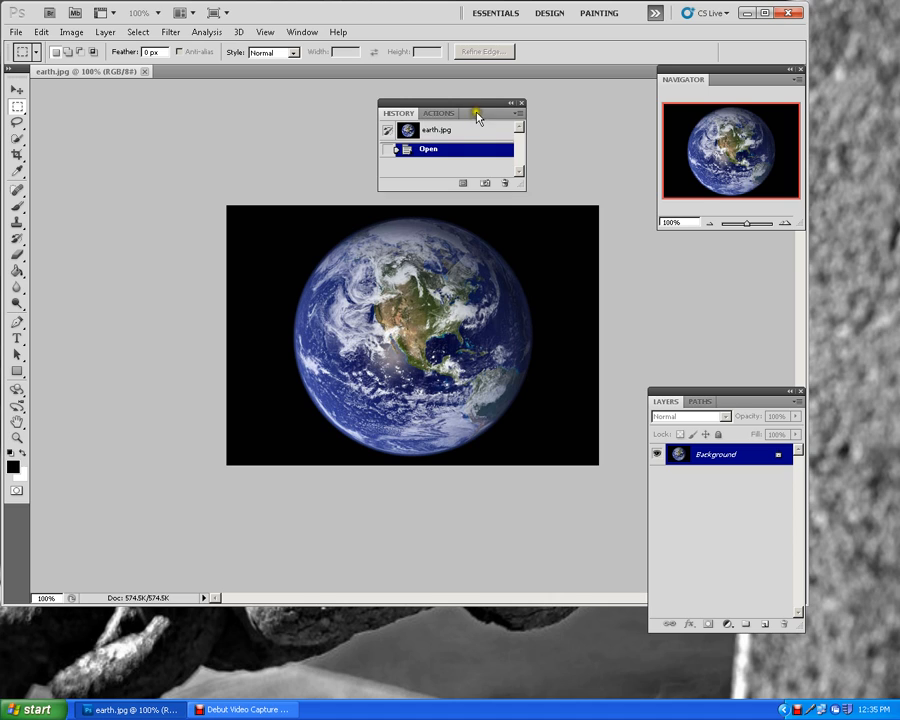
drag(519, 189, 525, 270)
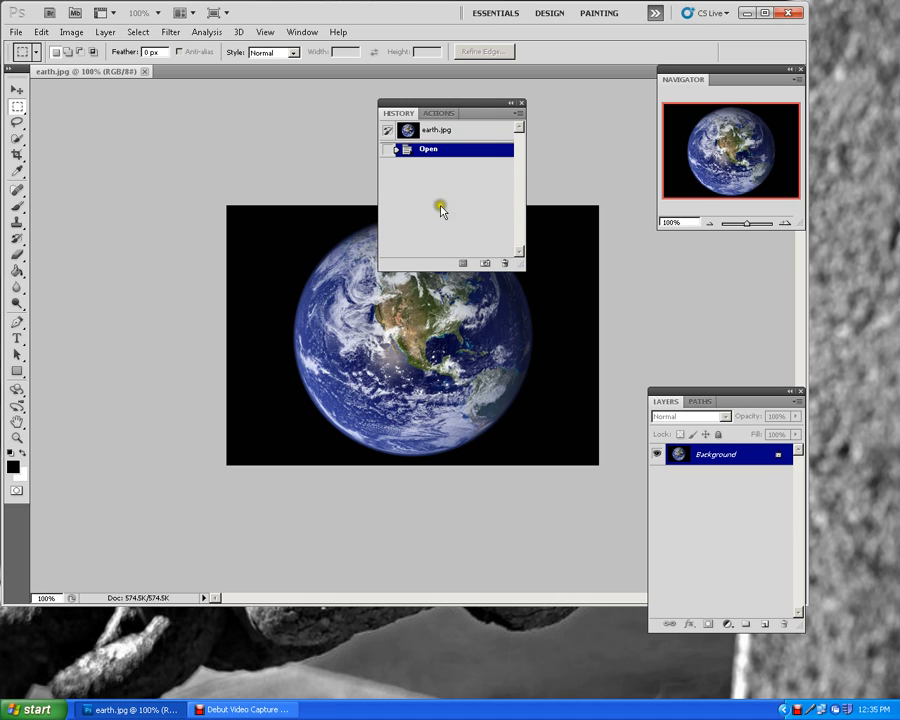
drag(476, 115, 746, 240)
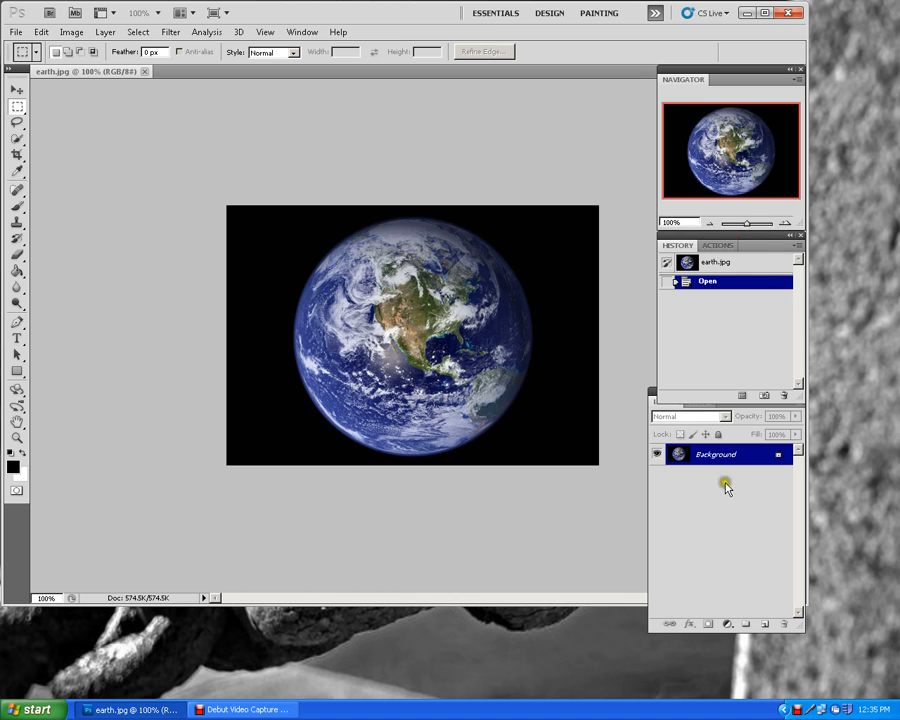
drag(652, 397, 664, 421)
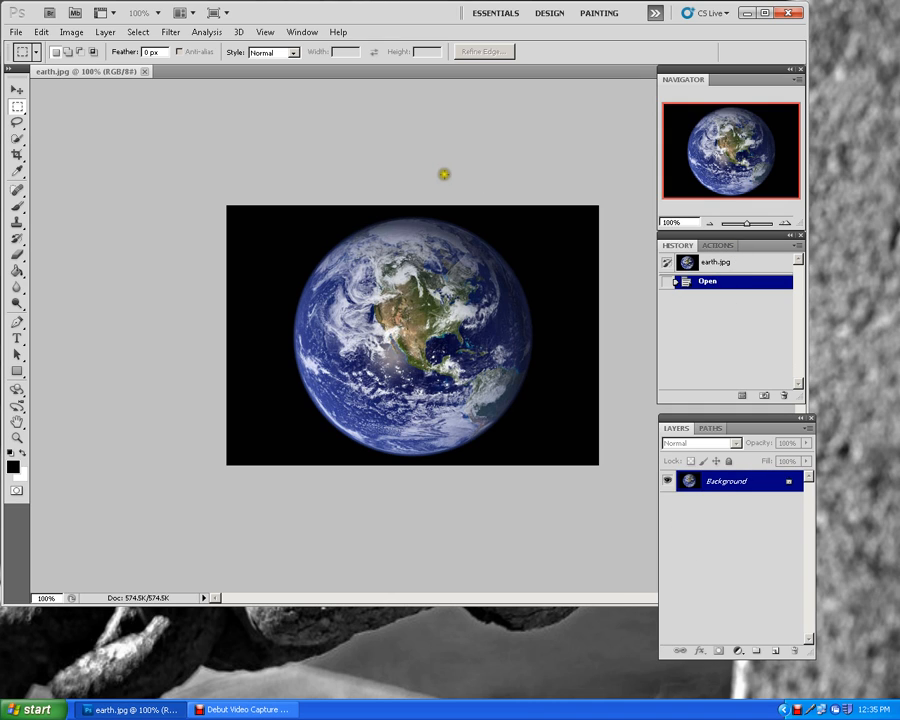
- Save the panel layout as a new workspace named with the owner's first name plus "workspace", without capturing keyboard shortcuts or menus
click(294, 37)
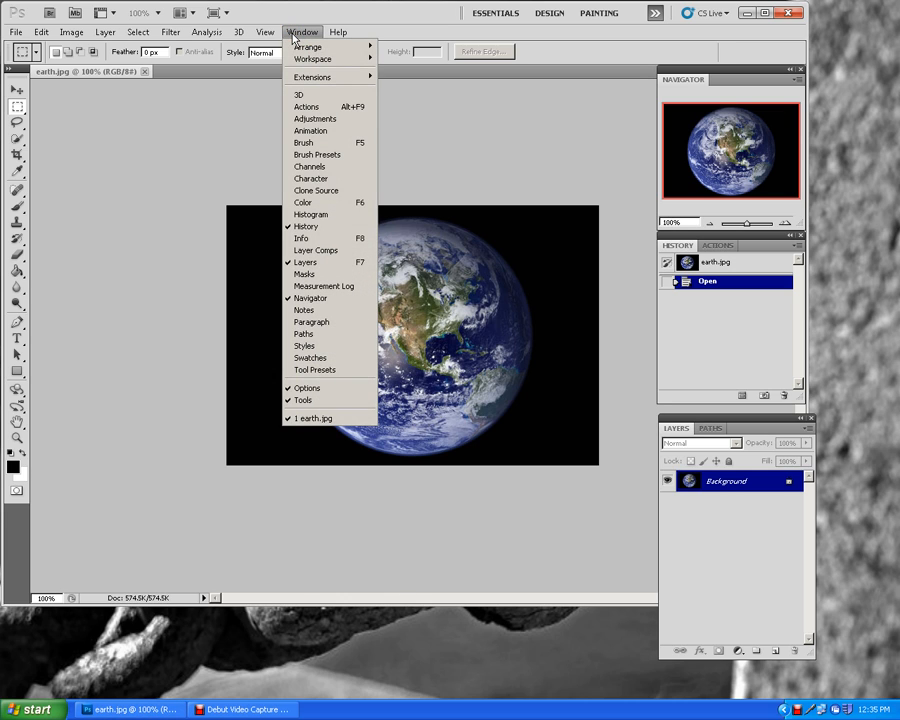
mouse_move(318, 63)
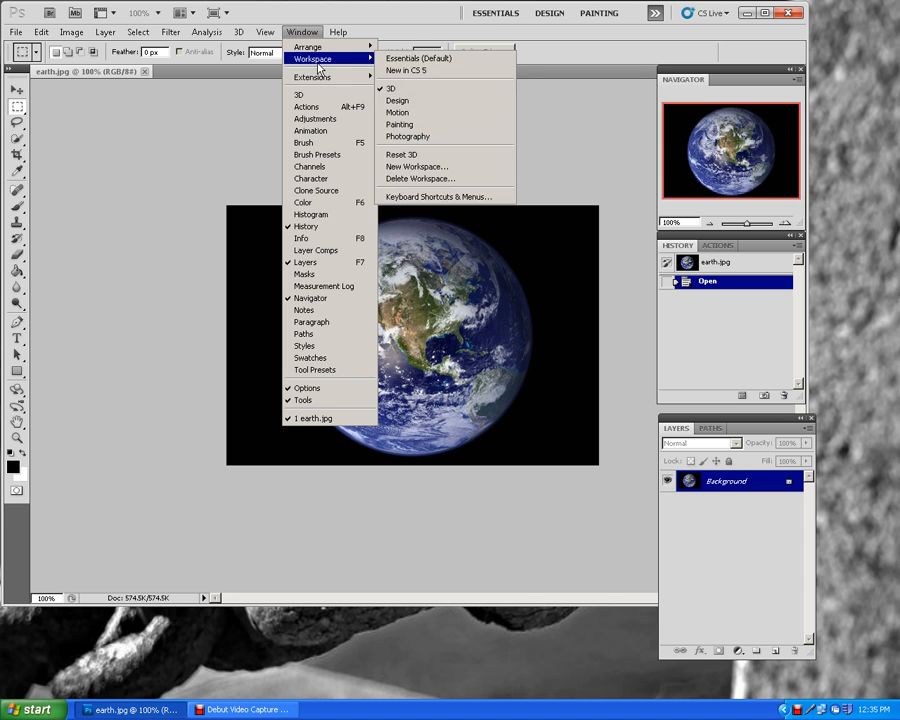
click(422, 167)
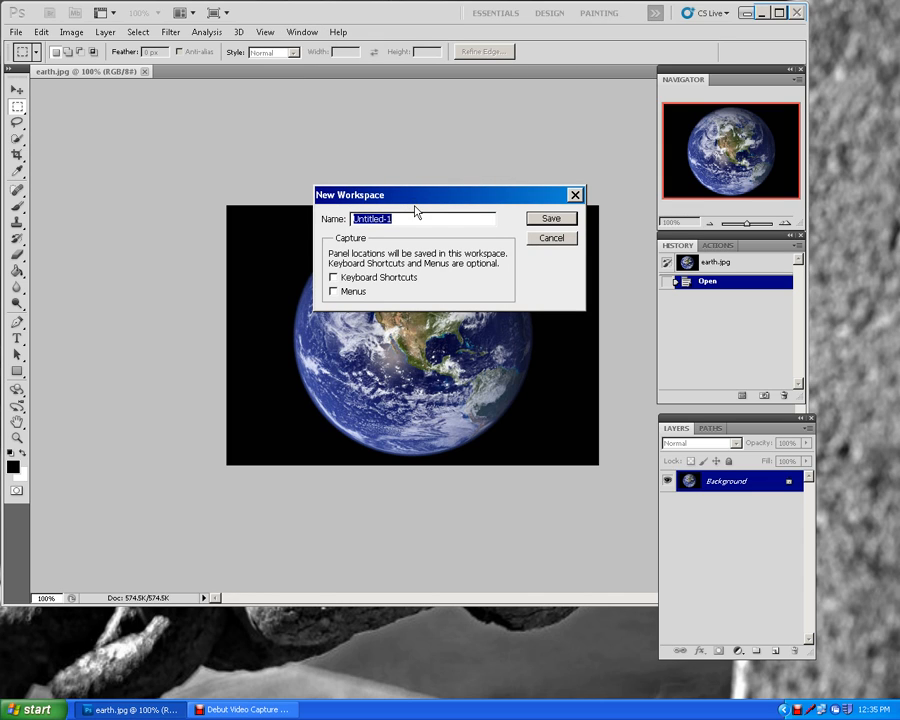
text(Christina's workspace)
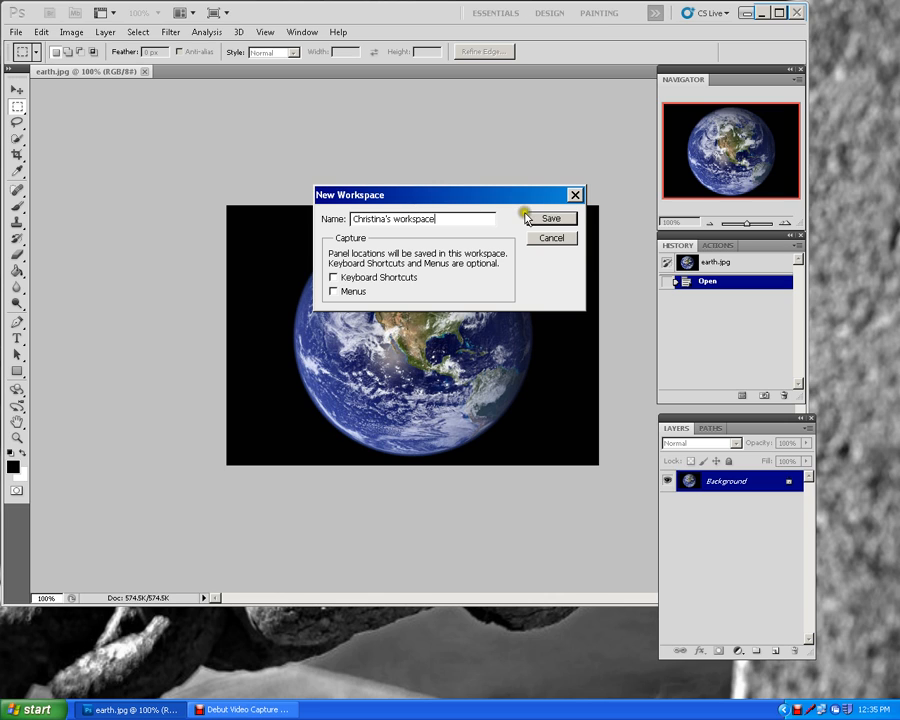
click(545, 220)
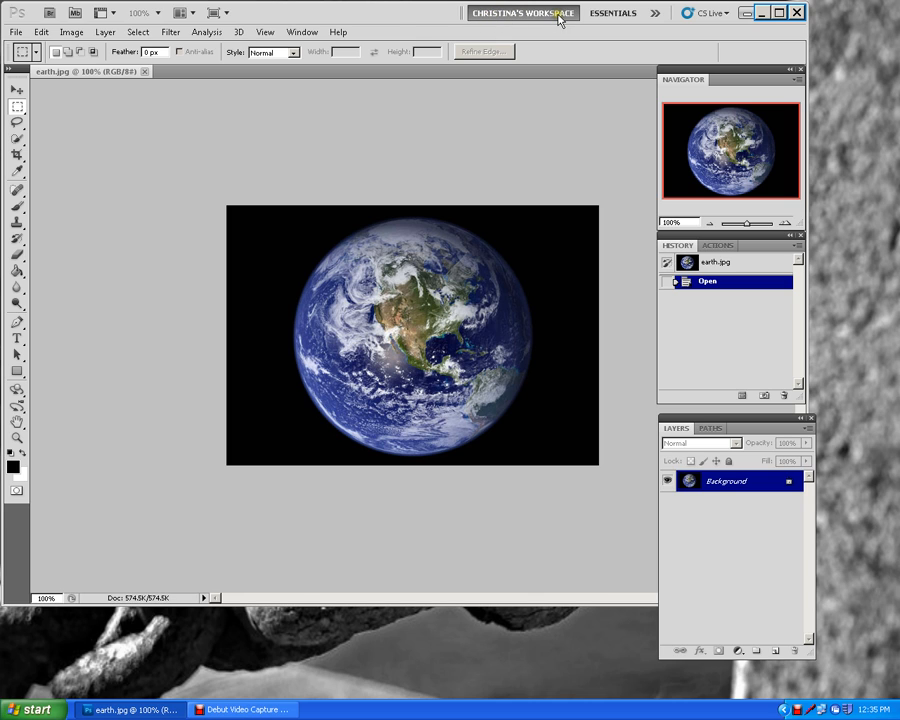
- Select the newly saved custom workspace from the list of available workspaces
click(310, 32)
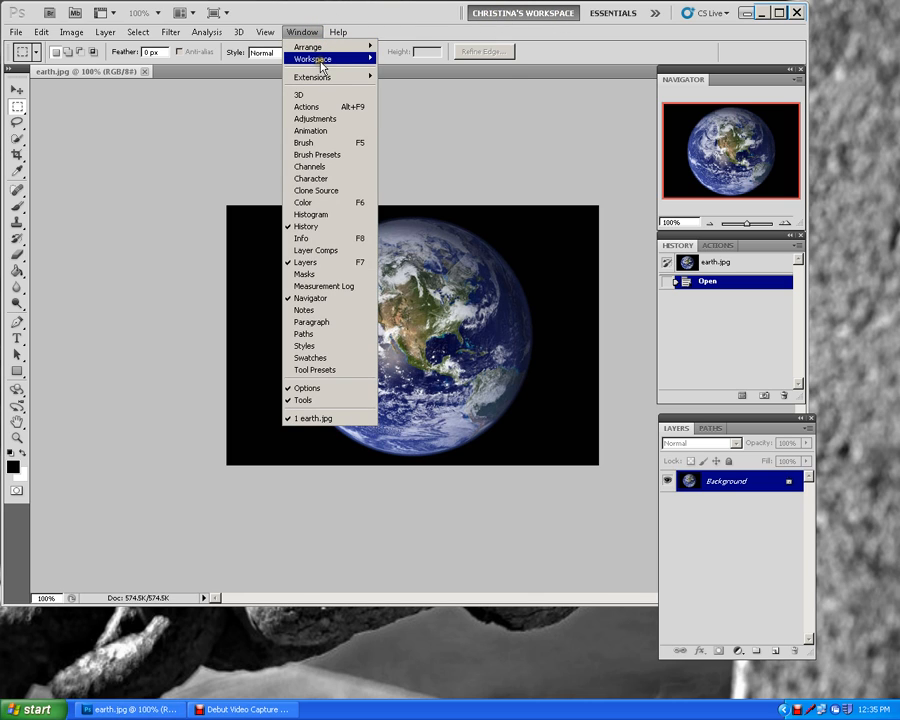
mouse_move(320, 59)
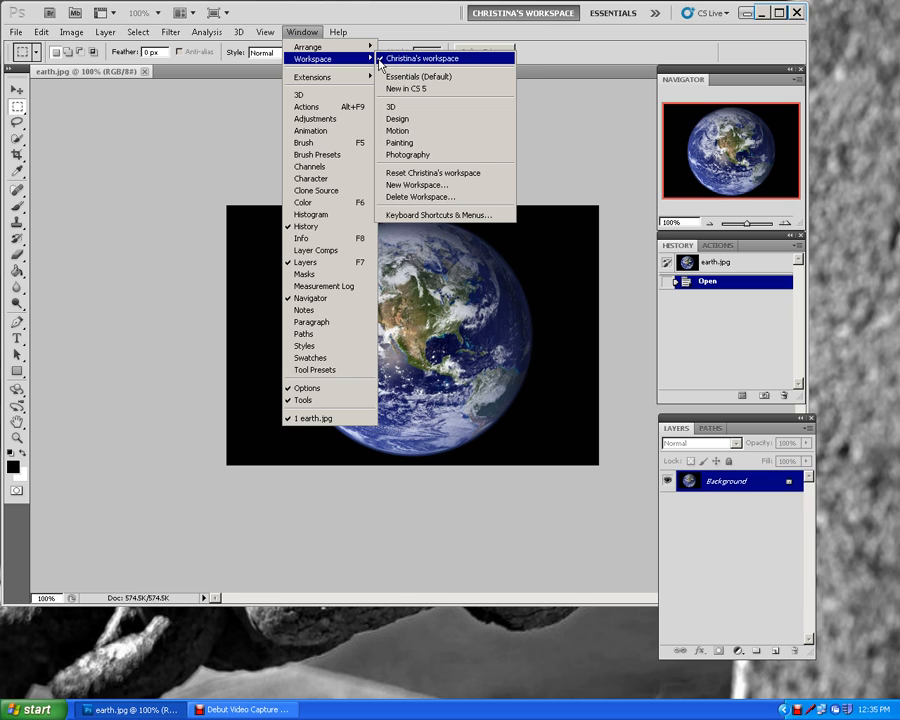
click(450, 60)
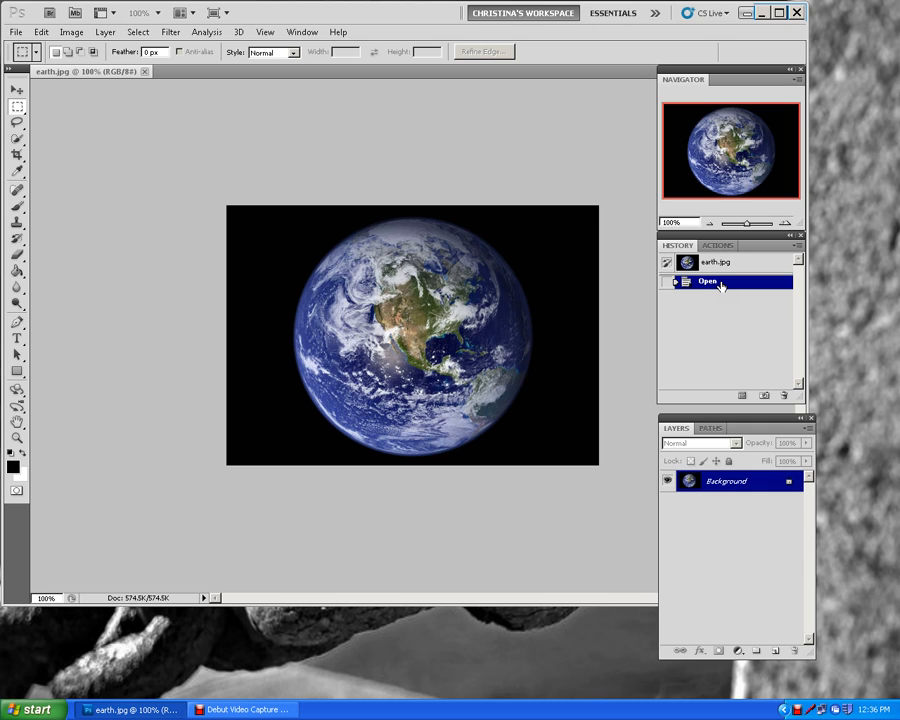
- Check the History States setting in the Performance preferences and close the preferences
click(44, 33)
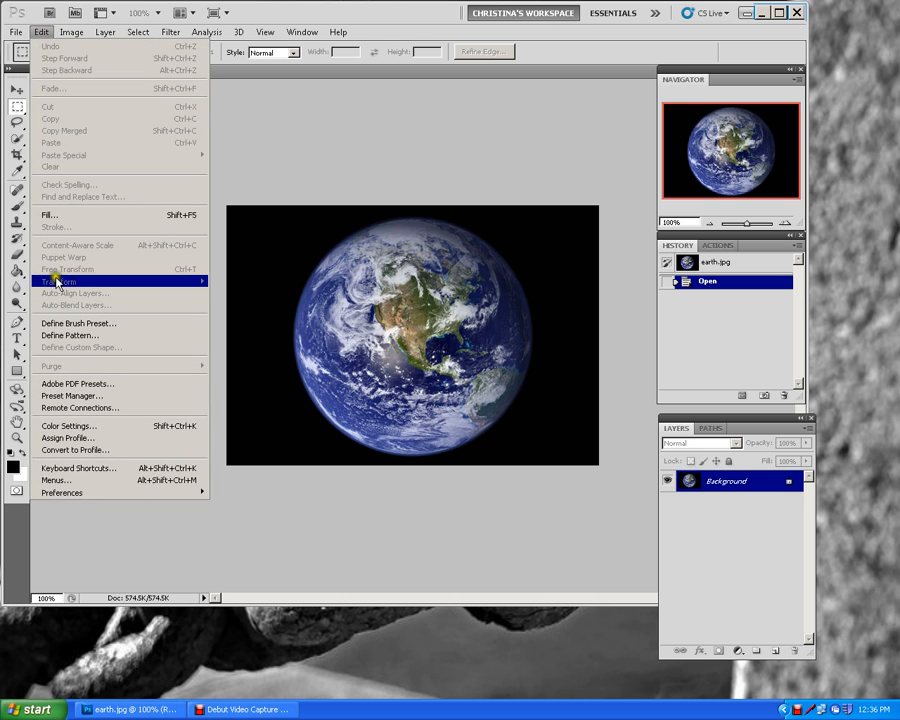
mouse_move(51, 502)
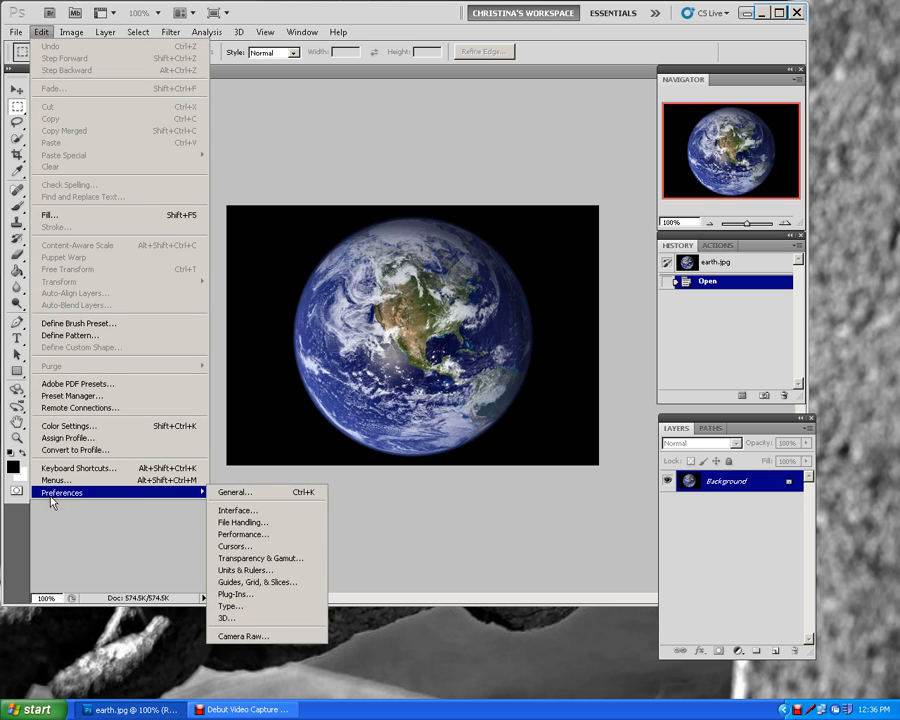
click(257, 534)
mouse_move(555, 205)
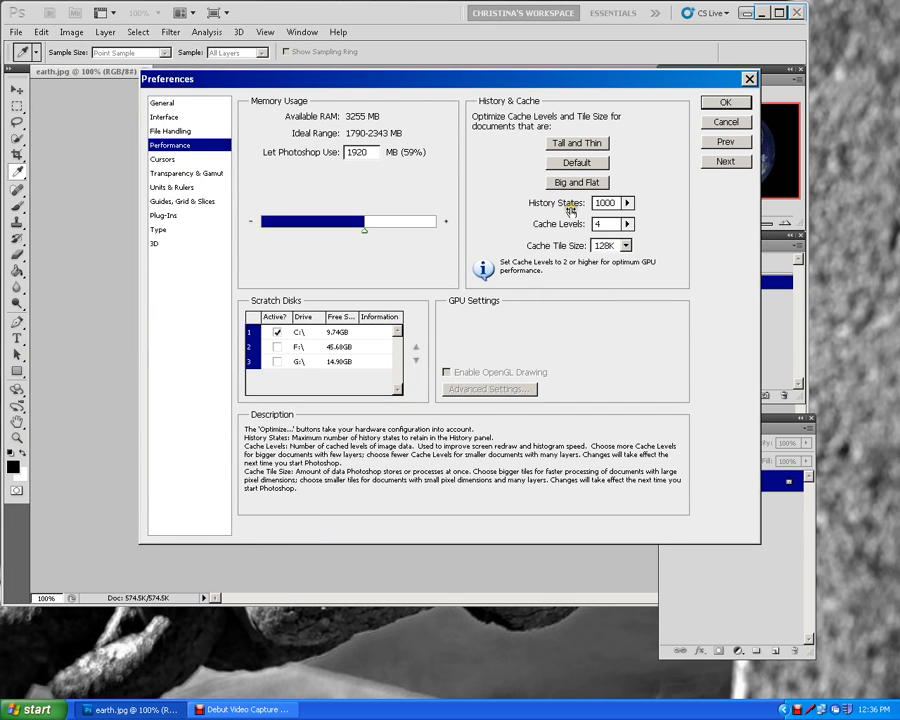
click(627, 203)
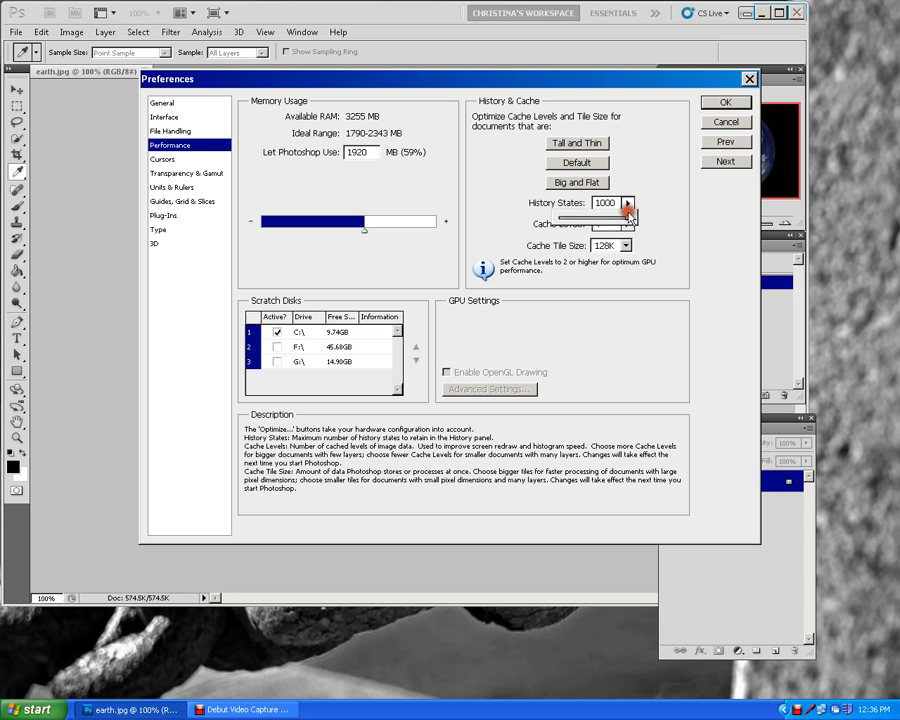
click(627, 203)
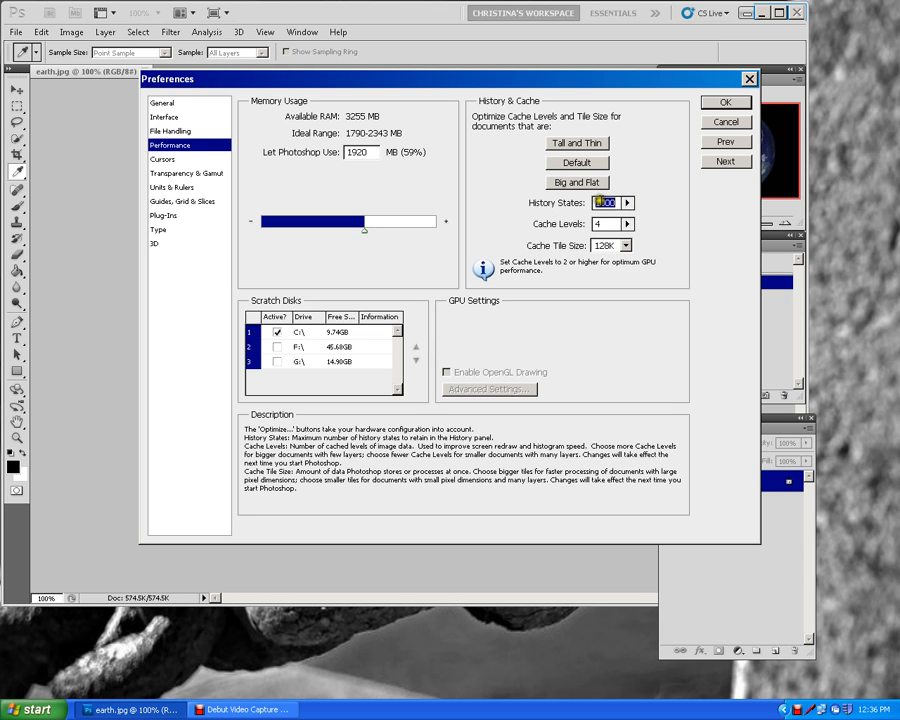
click(723, 102)
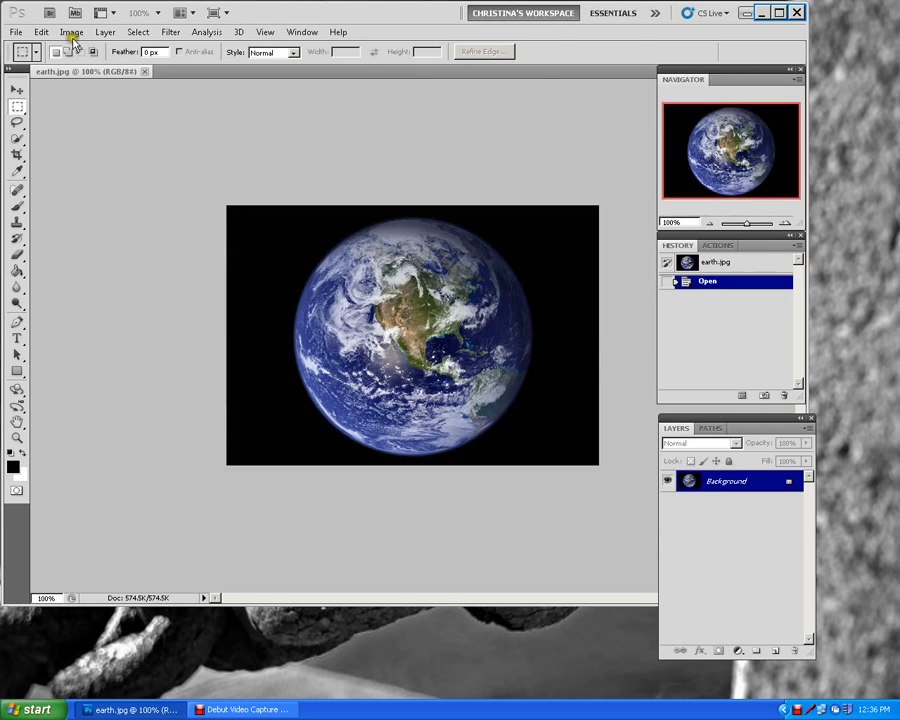
- Review the history and cache options in the Performance preferences once more, then accept the dialog
click(40, 32)
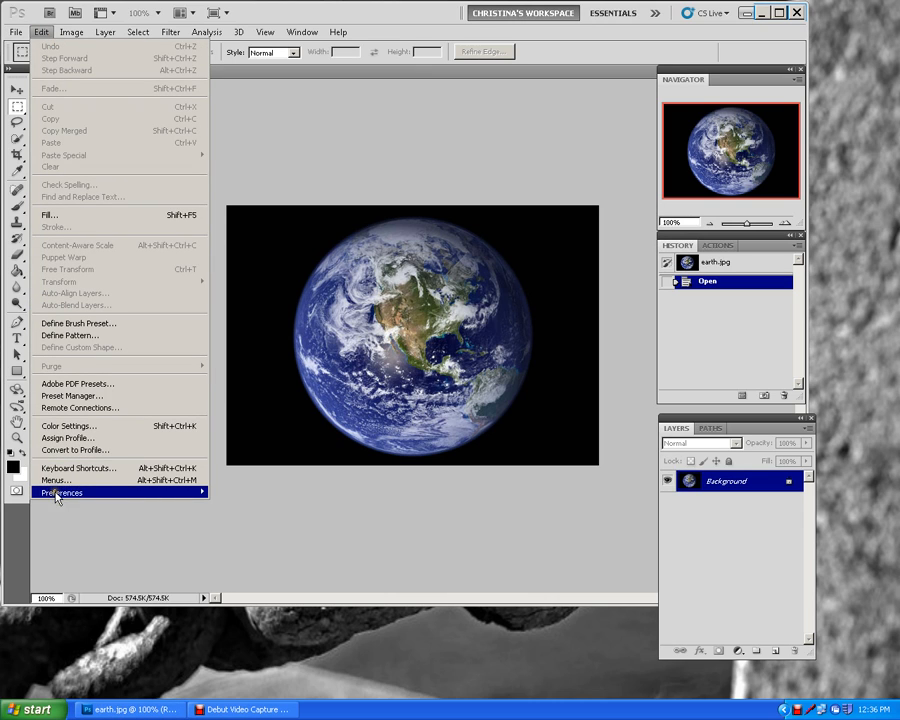
mouse_move(60, 493)
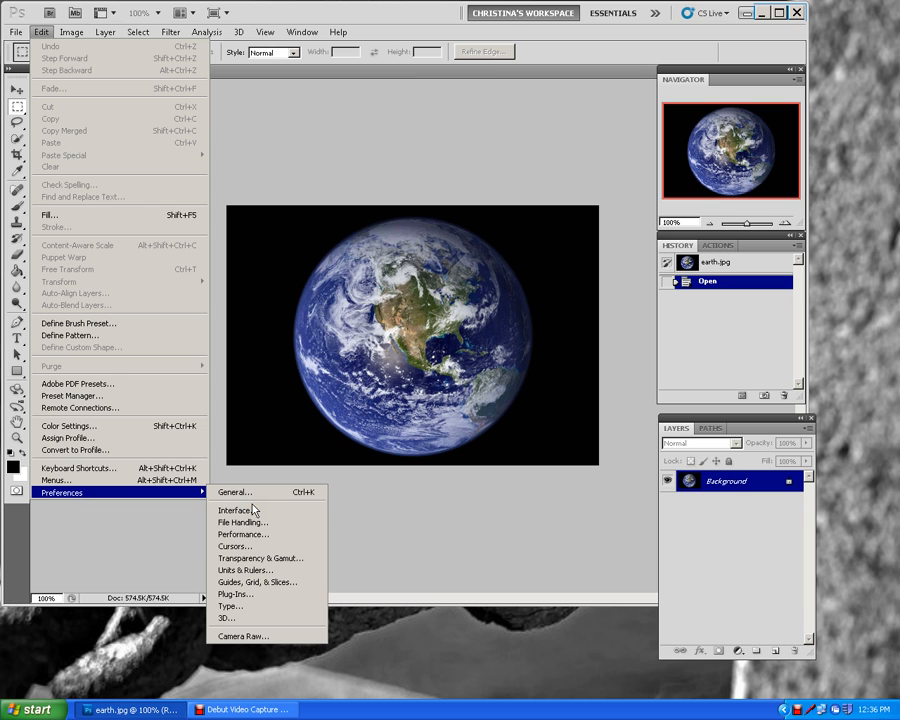
click(250, 534)
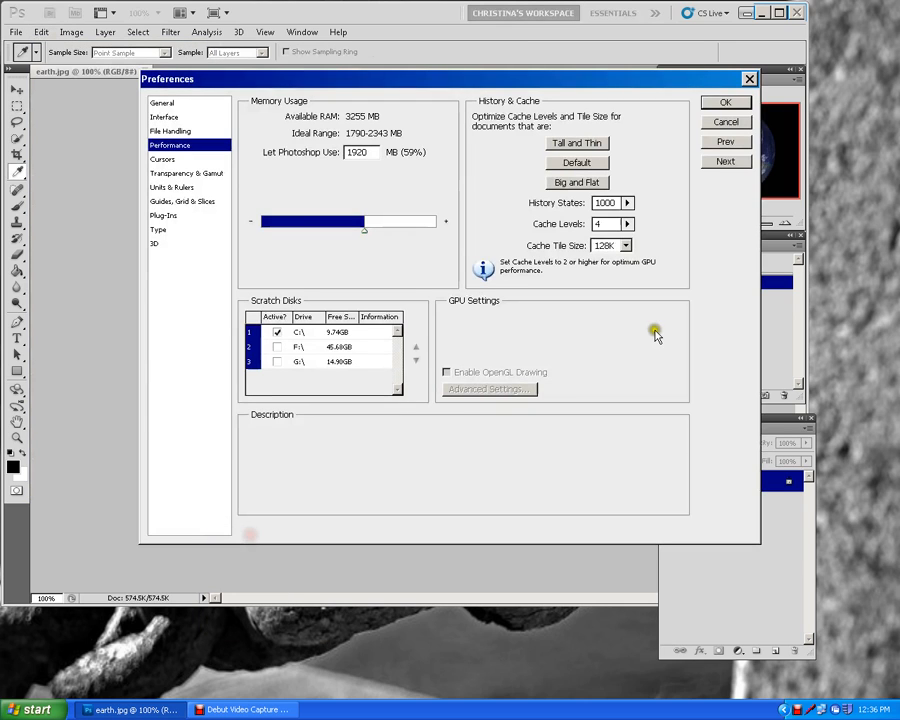
click(728, 103)
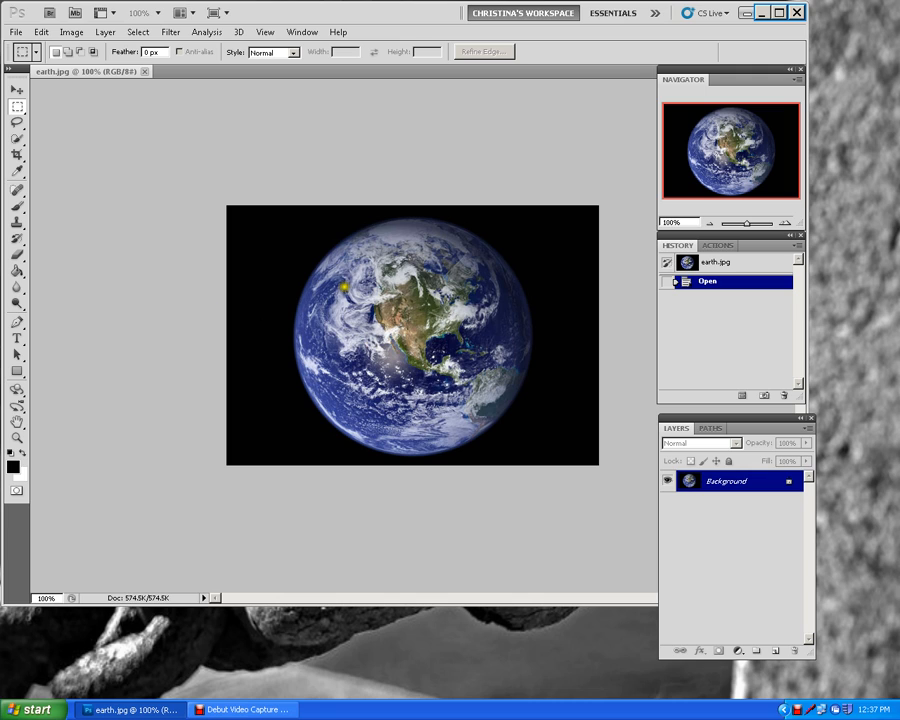
- Add a Black & White adjustment layer with the Default preset above the Background and close the adjustments panel group
click(740, 651)
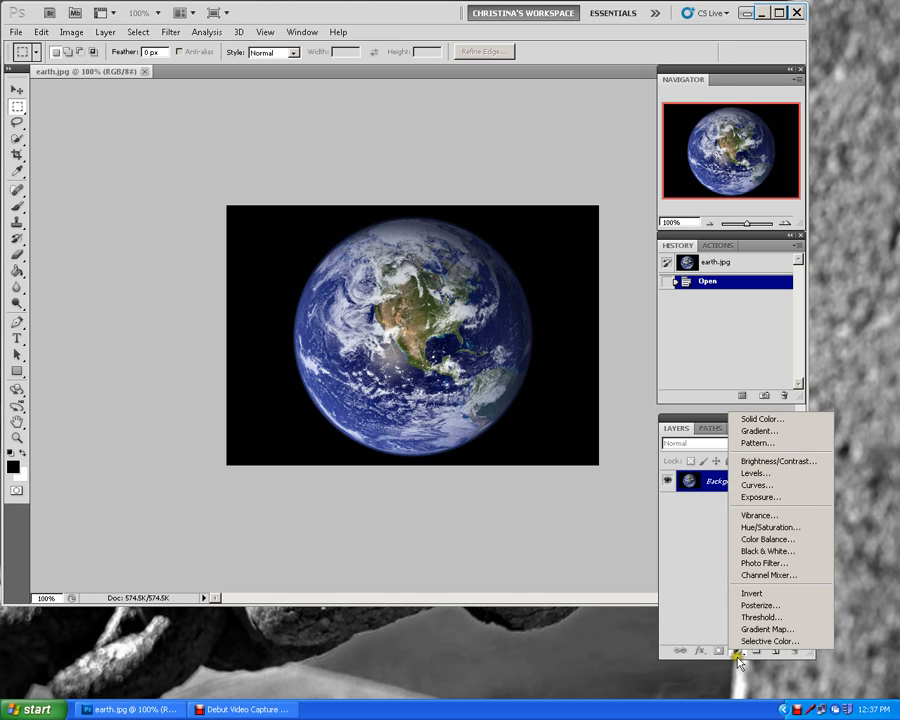
click(759, 552)
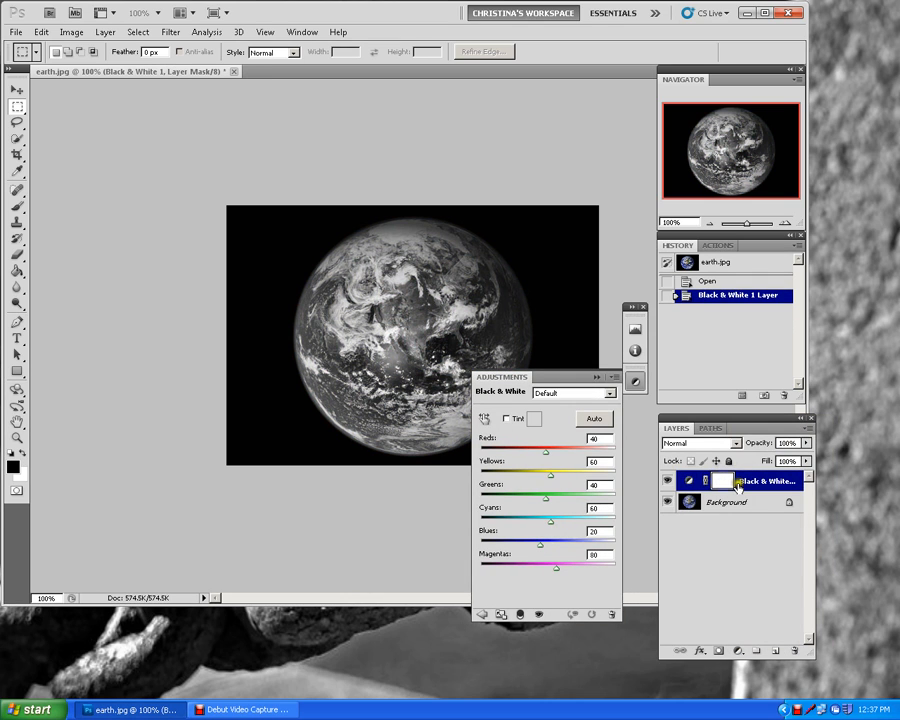
click(599, 377)
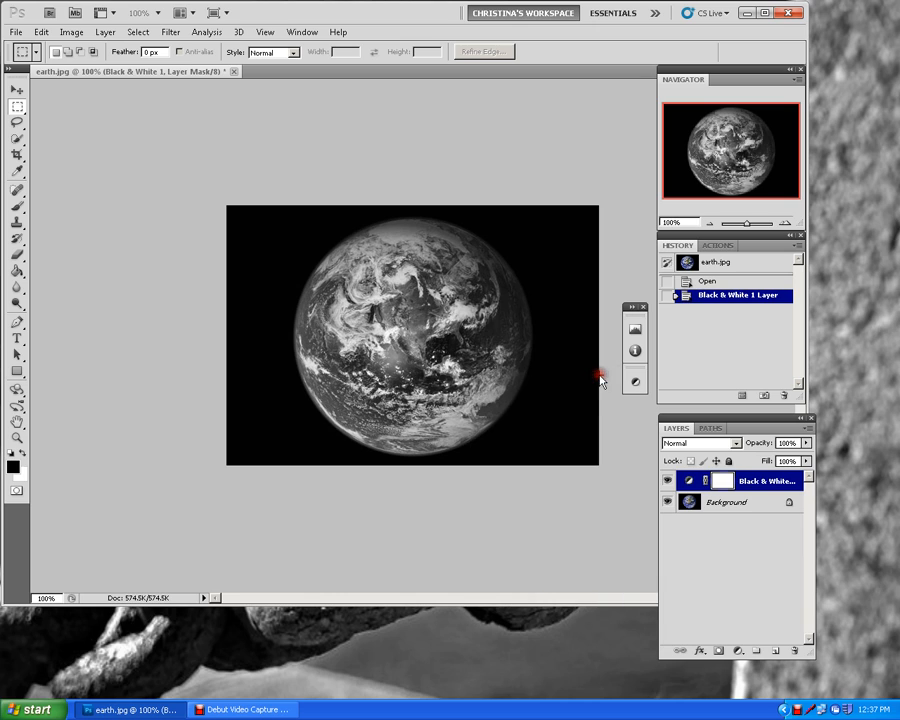
click(645, 307)
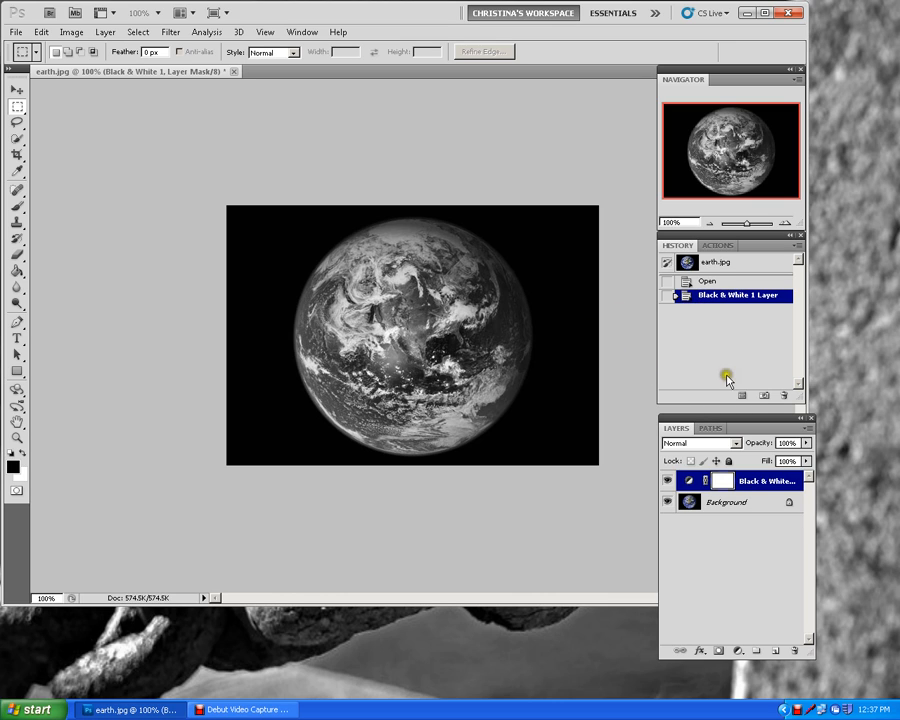
- Take a history snapshot of the black-and-white version, then compare it with the original earth.jpg state, ending on the snapshot
click(764, 396)
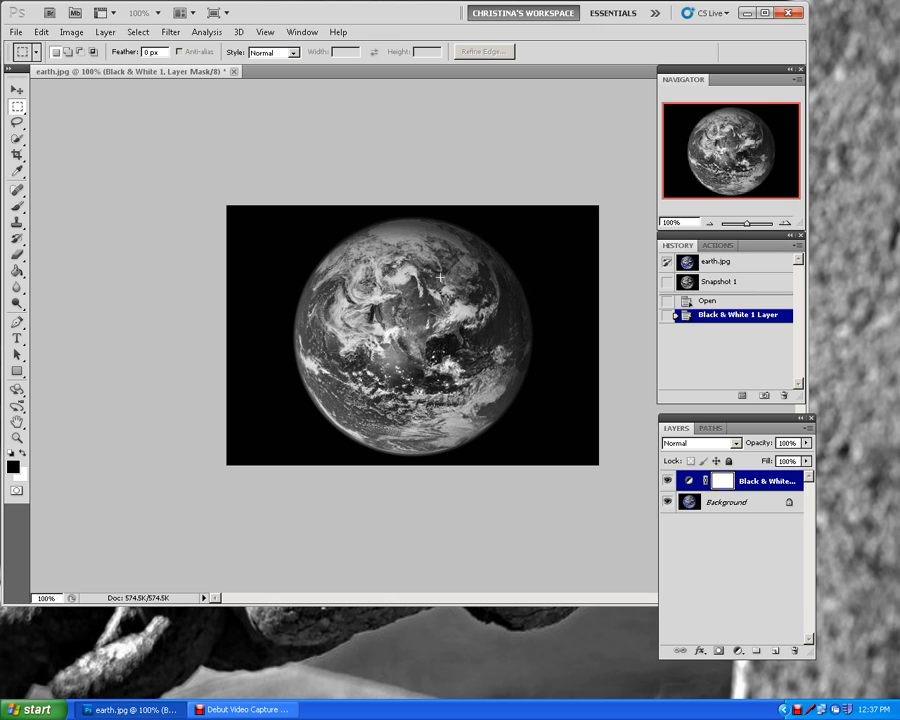
click(737, 262)
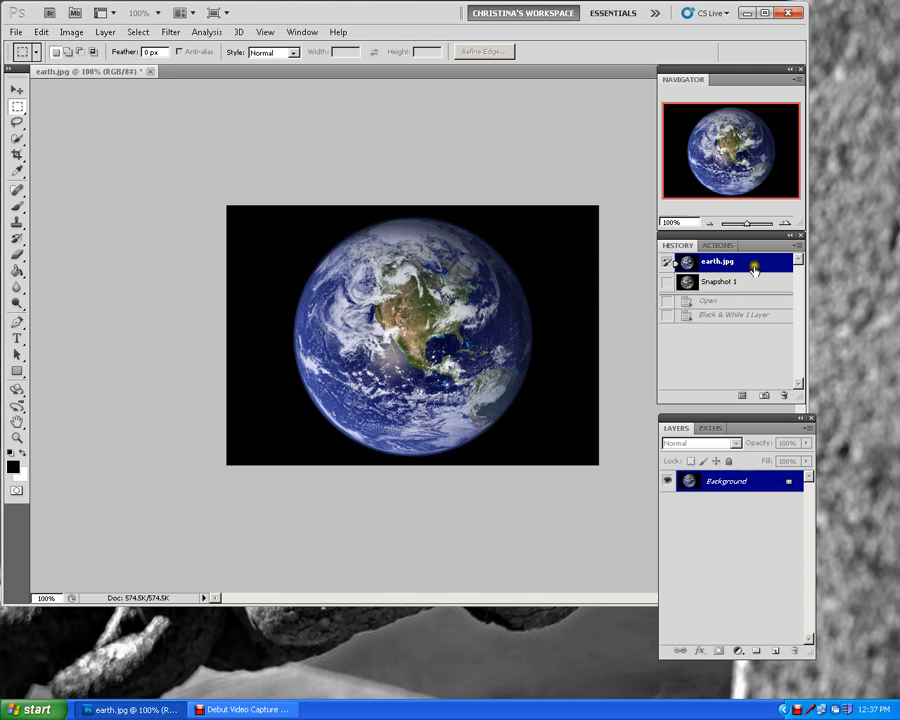
click(736, 484)
click(740, 283)
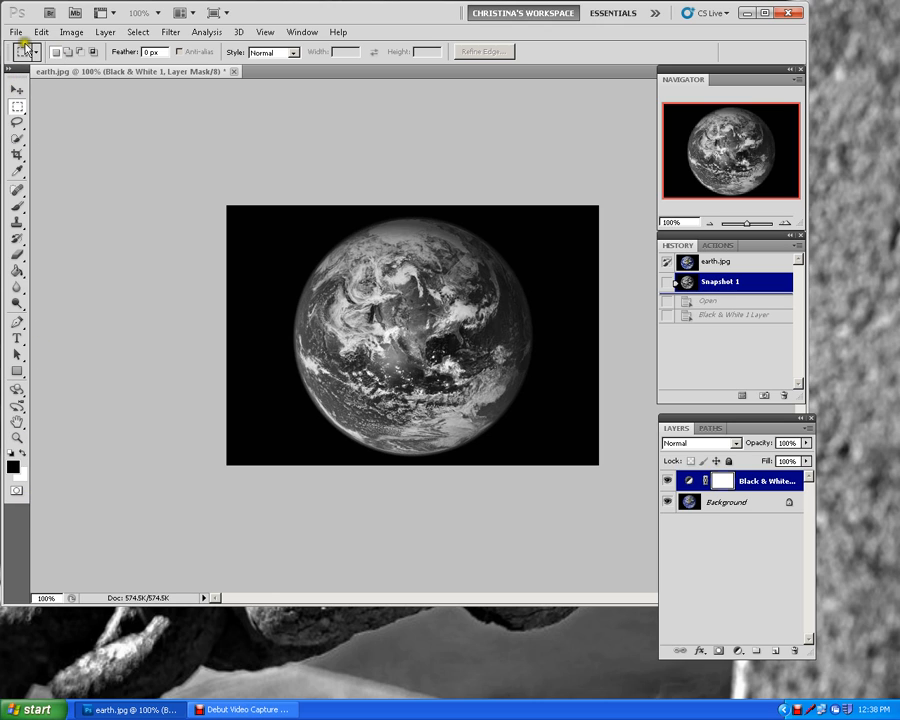
- Examine the options of the Move, Quick Selection and Eyedropper tools, toggling the Move tool's transform controls off and back on
click(19, 90)
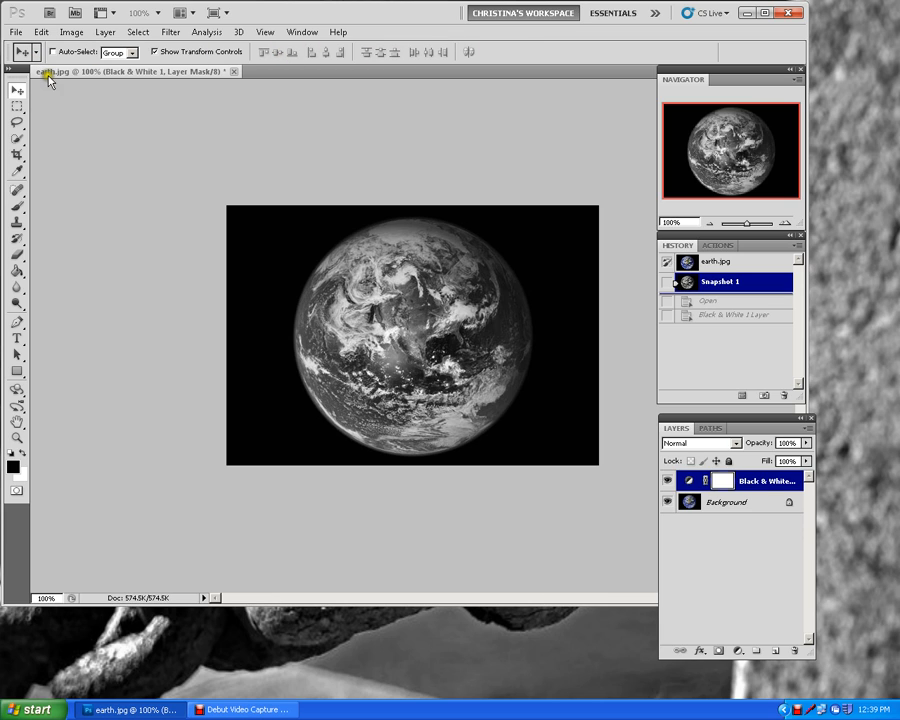
click(18, 141)
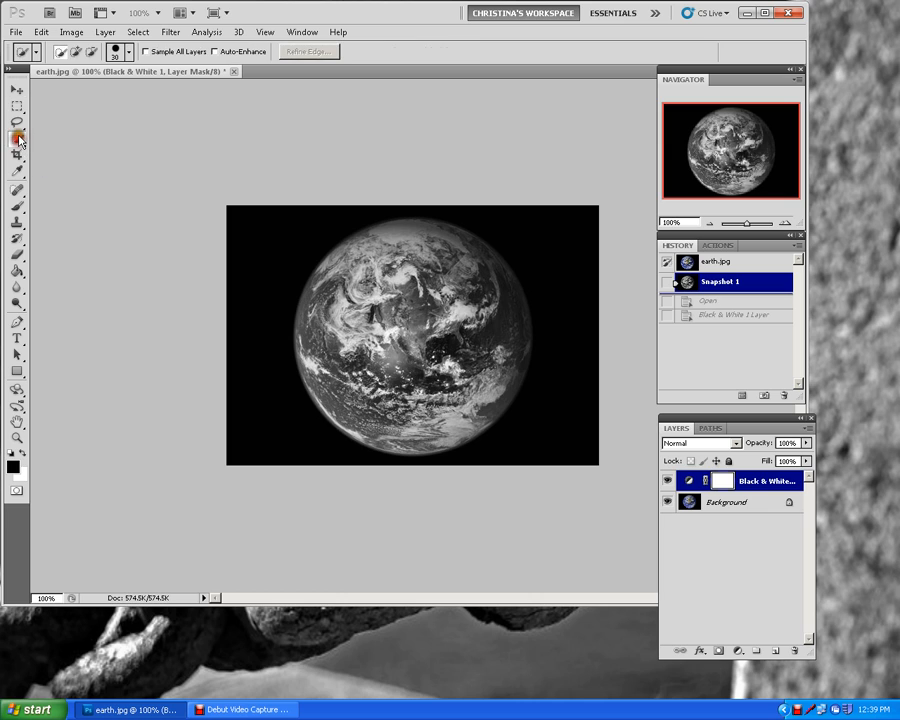
key(i)
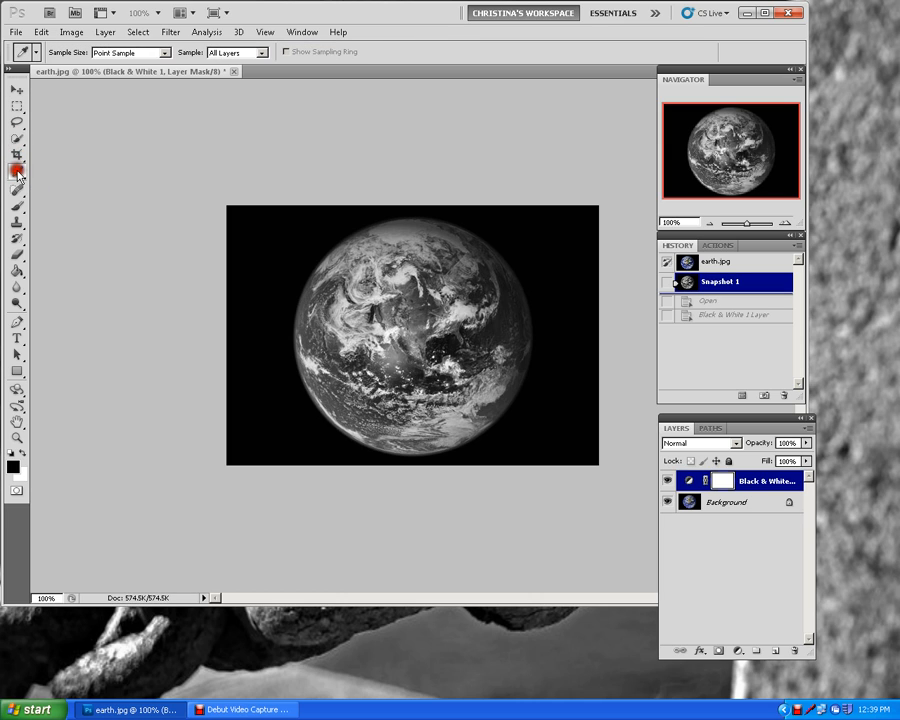
click(18, 91)
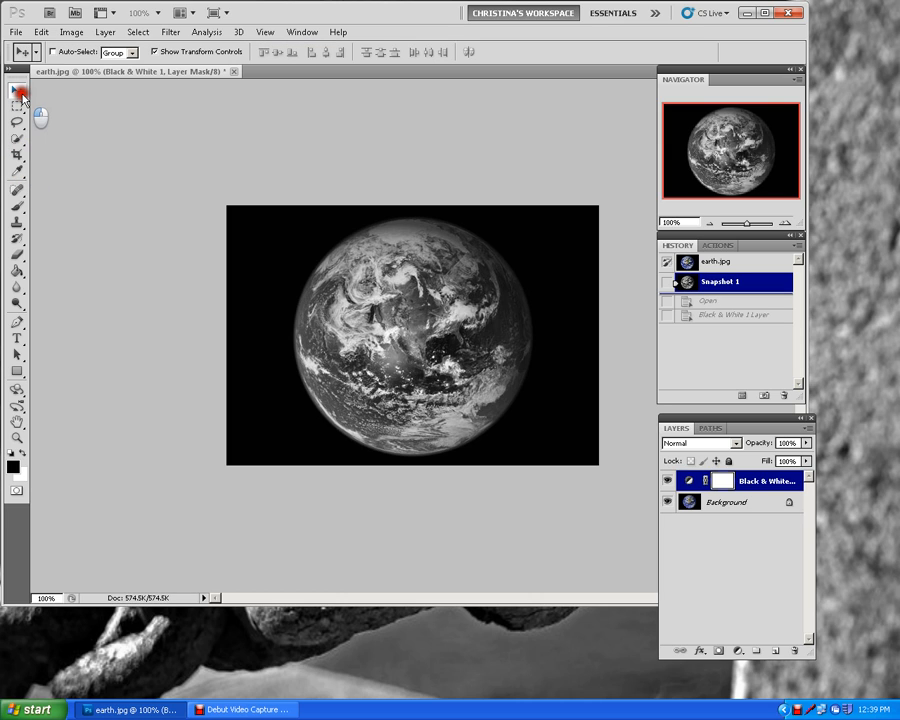
click(155, 52)
click(155, 52)
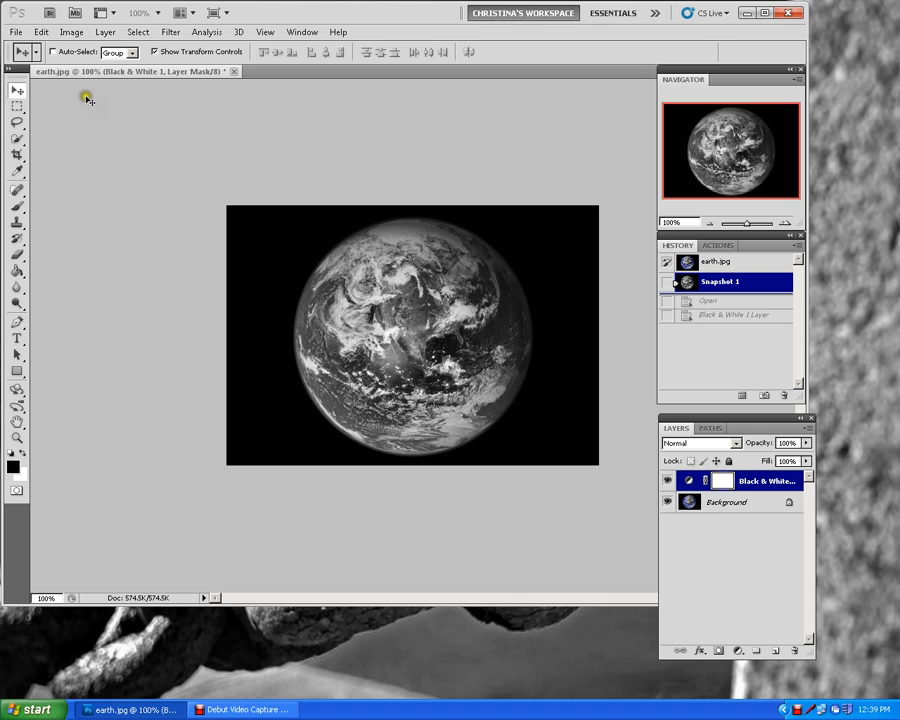
- Choose the Quick Selection Tool rather than the Magic Wand as the active selection tool
click(16, 143)
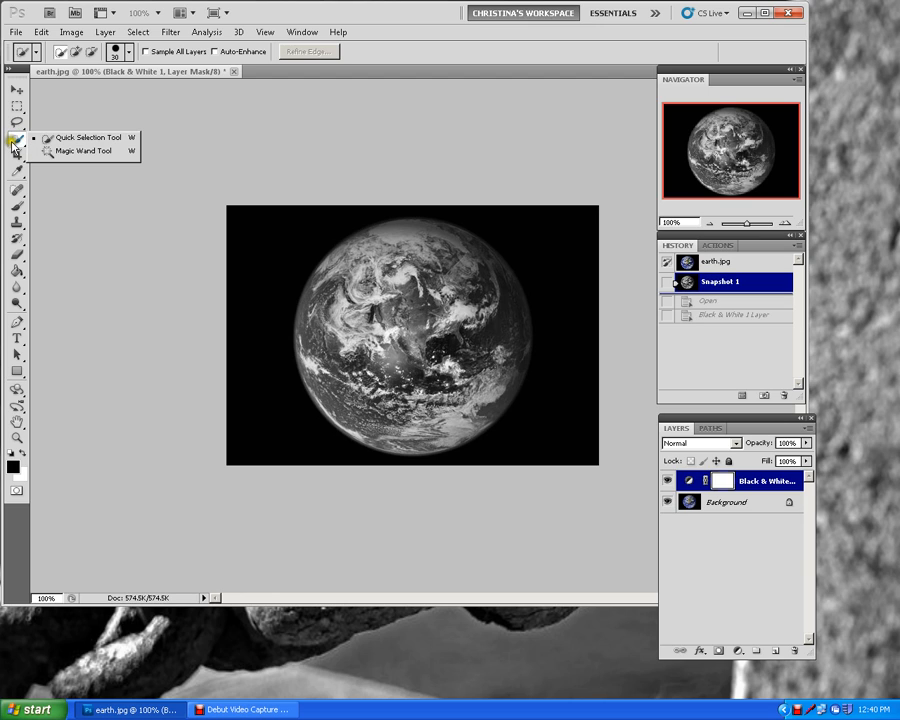
click(89, 139)
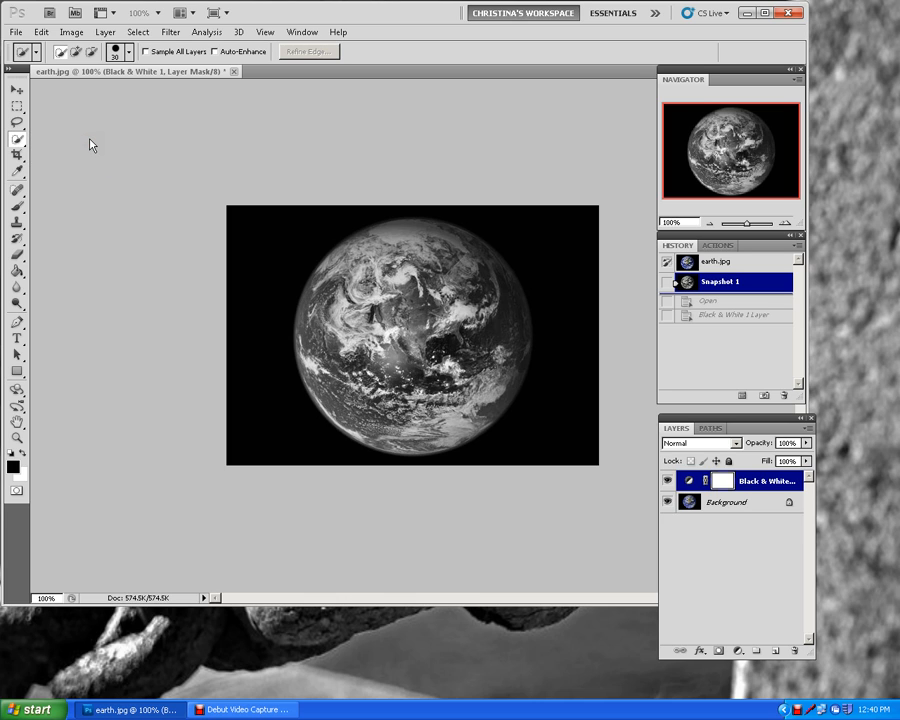
- Look through the recent files and browse the P$ network folder for images to open, then leave without opening any
click(18, 33)
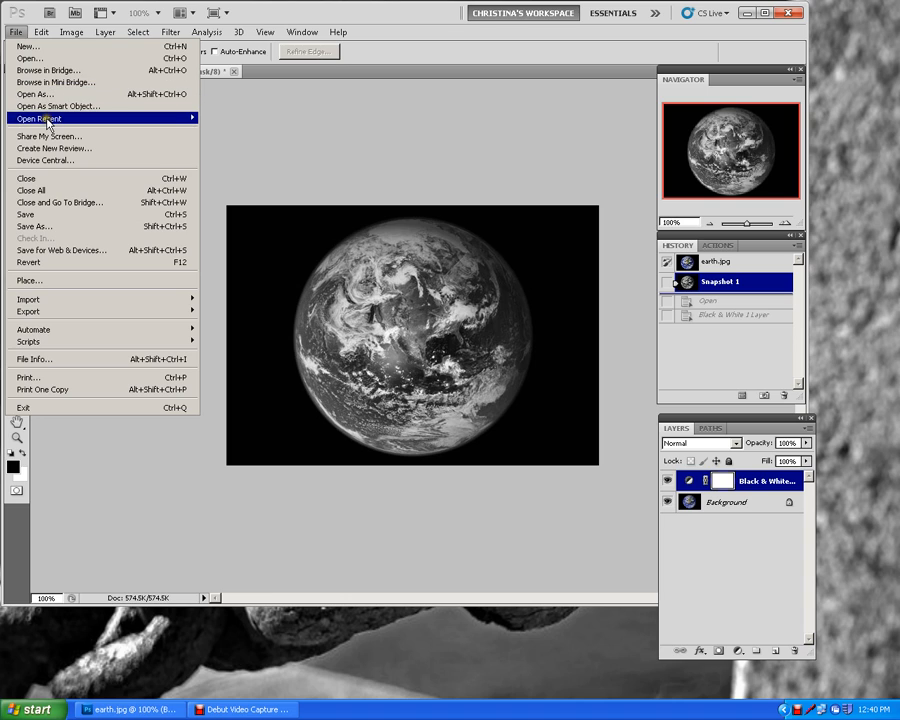
mouse_move(47, 122)
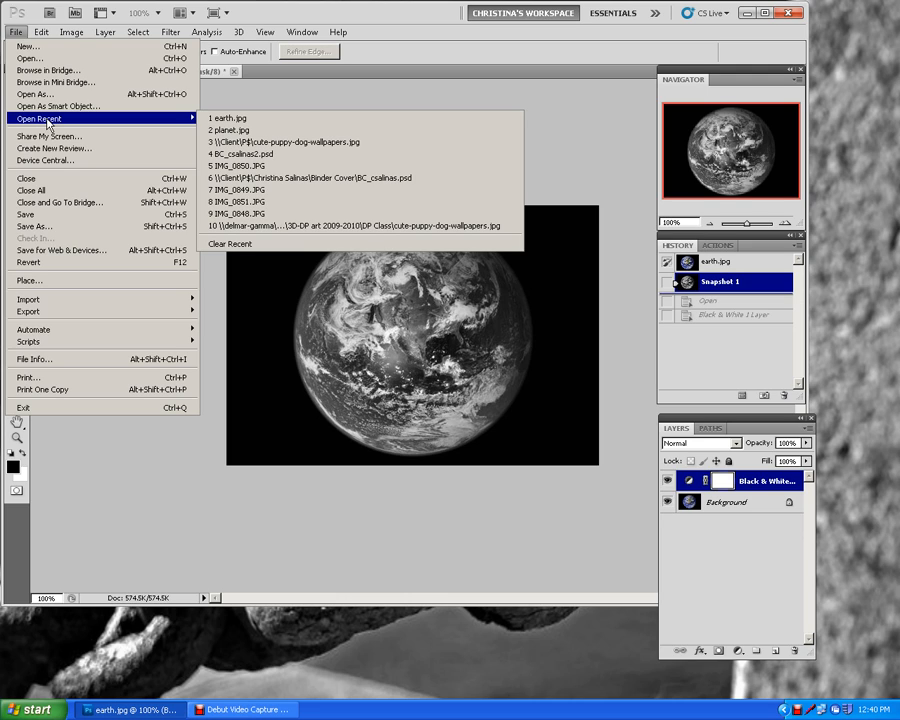
click(46, 58)
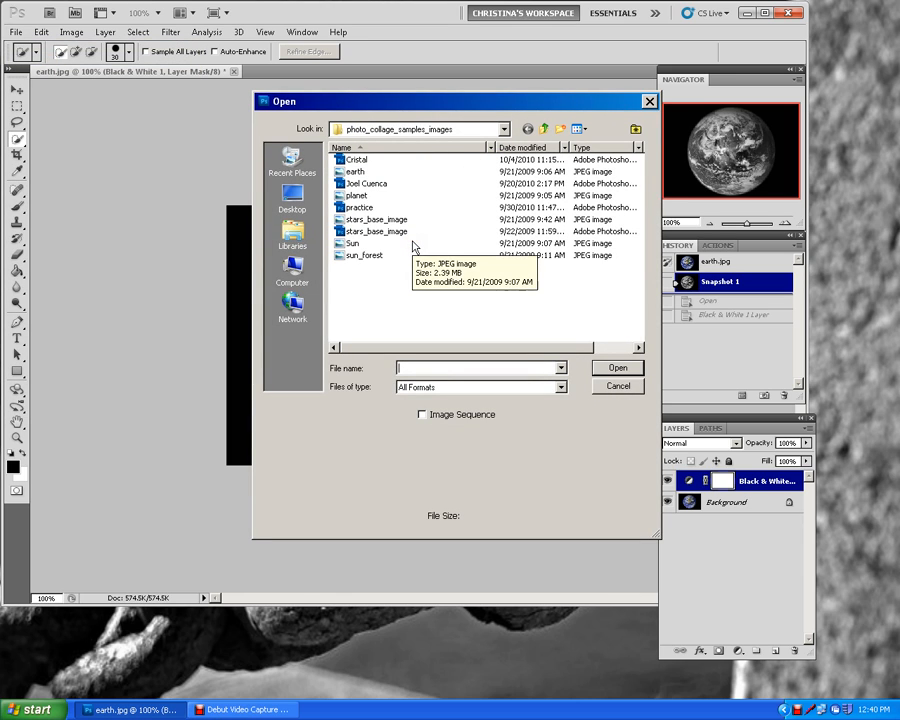
click(504, 129)
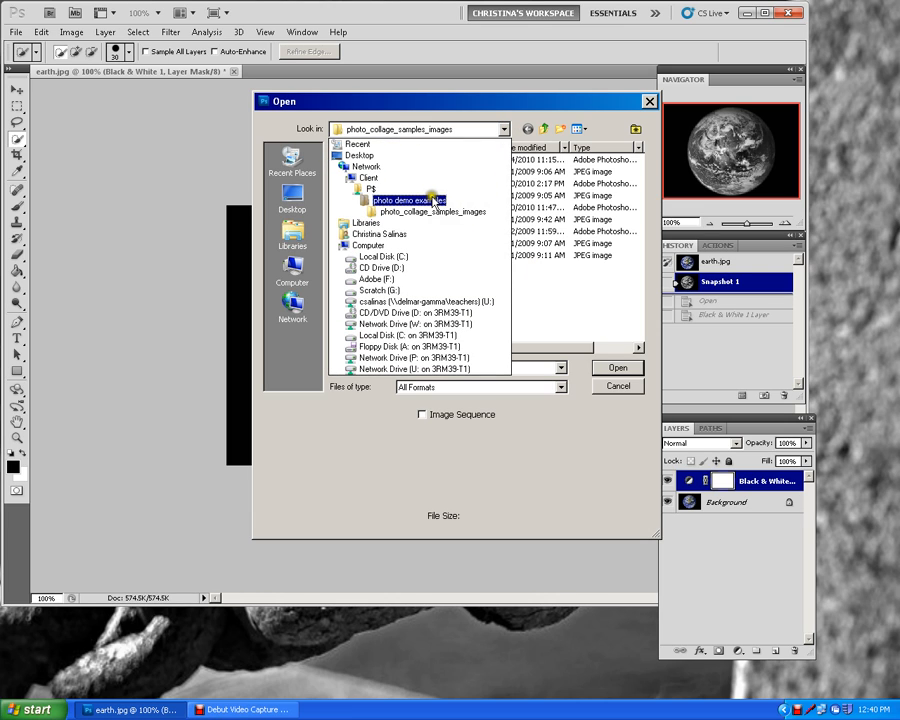
click(394, 189)
drag(642, 268, 643, 314)
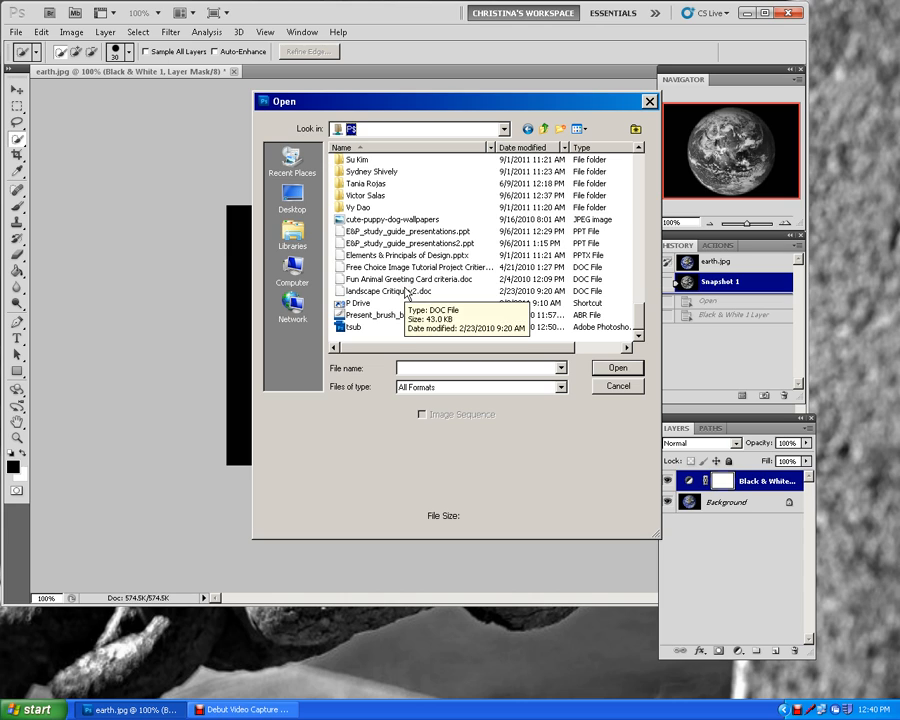
click(620, 385)
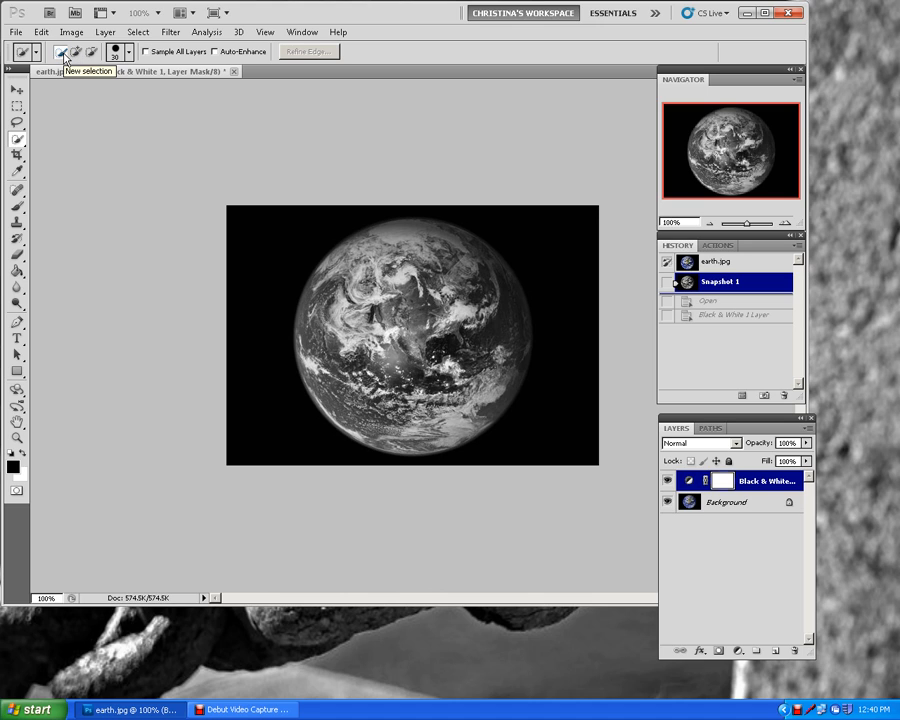
- Try the Quick Selection tool's new, add and subtract selection modes in turn, ending on Subtract from selection
click(18, 140)
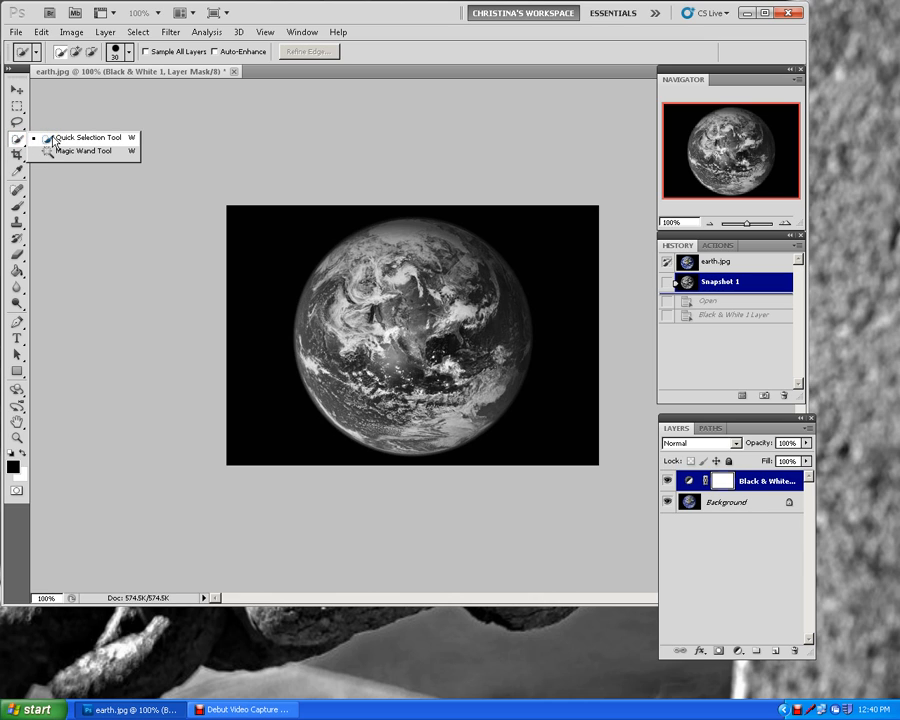
click(61, 53)
click(78, 53)
click(78, 53)
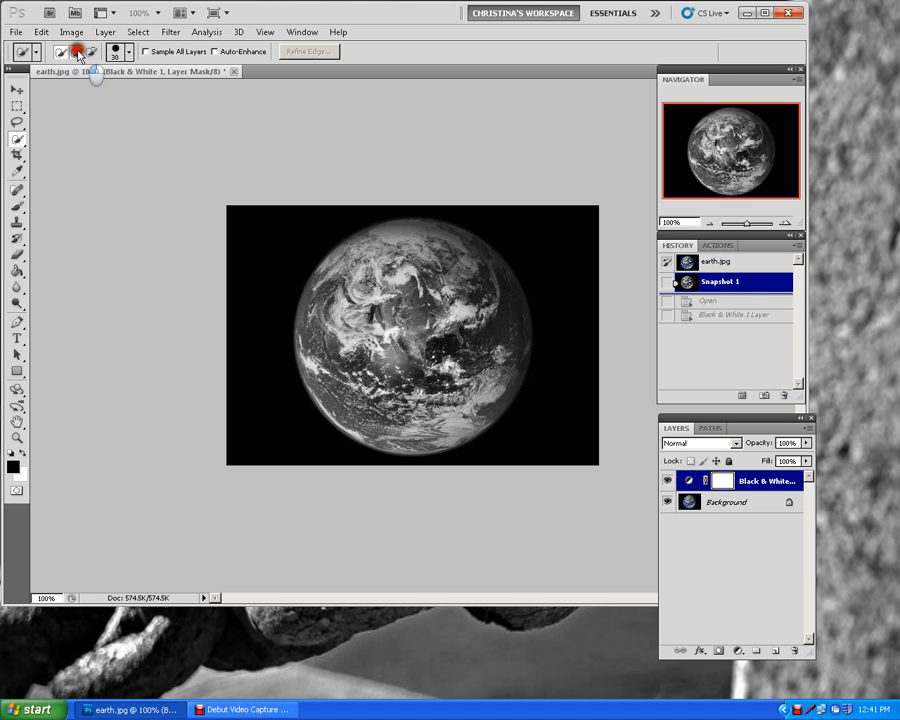
click(78, 52)
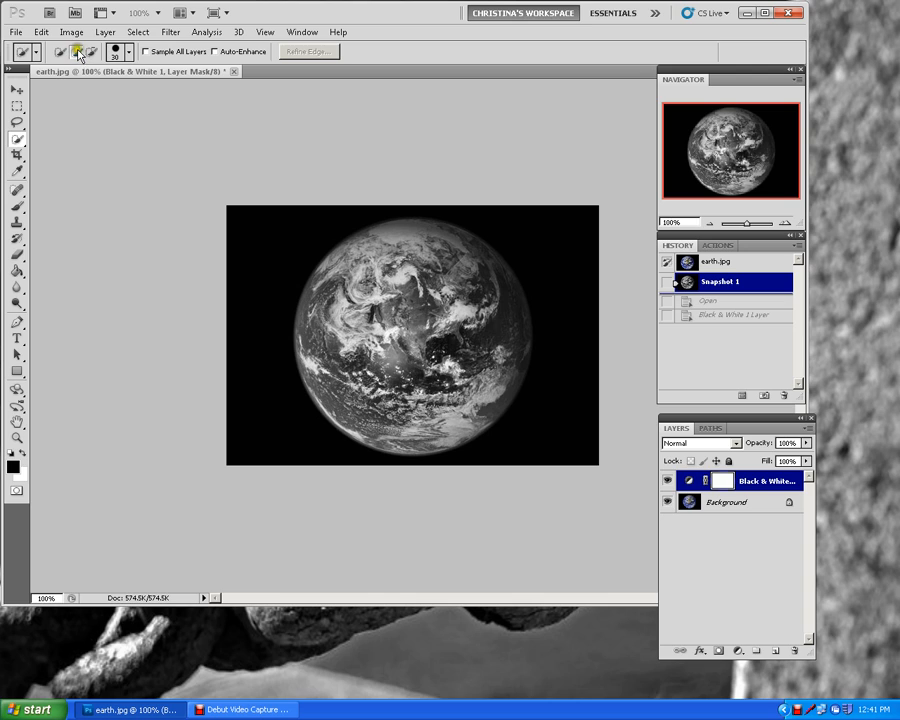
click(78, 53)
click(93, 53)
click(79, 53)
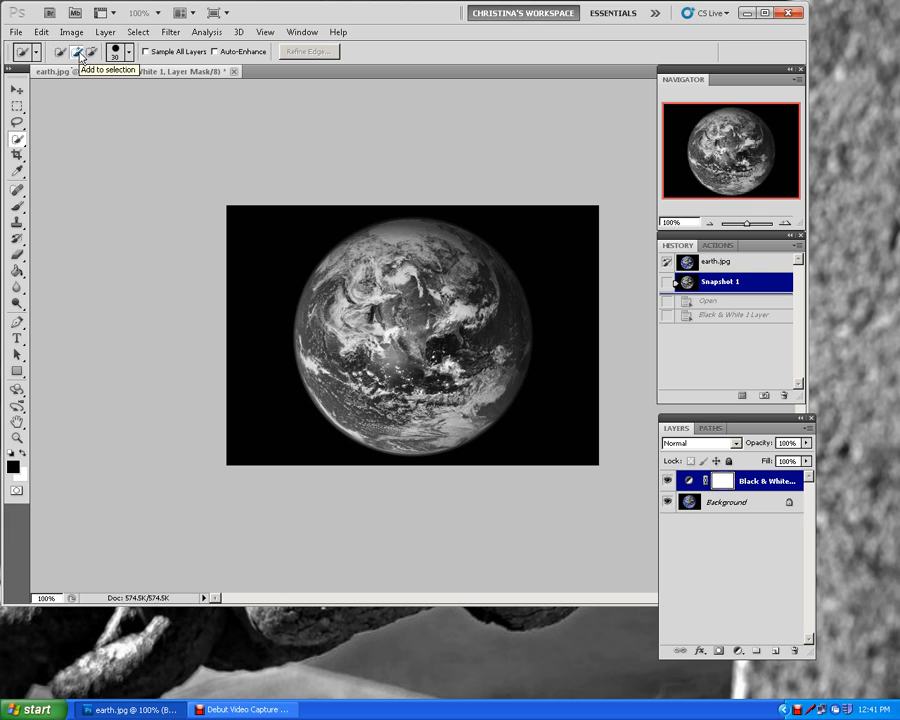
click(61, 53)
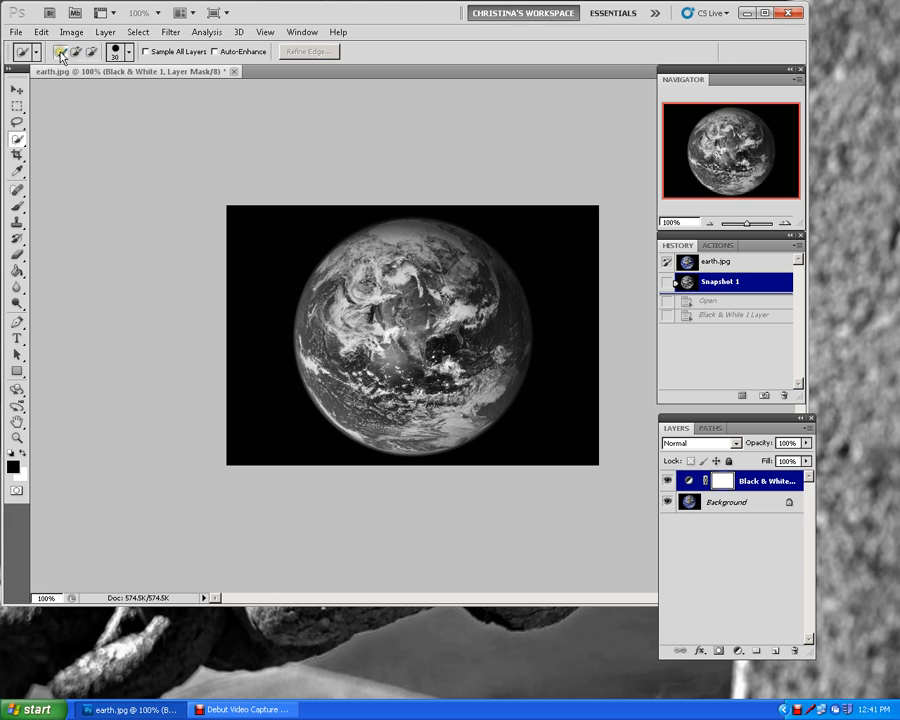
click(79, 53)
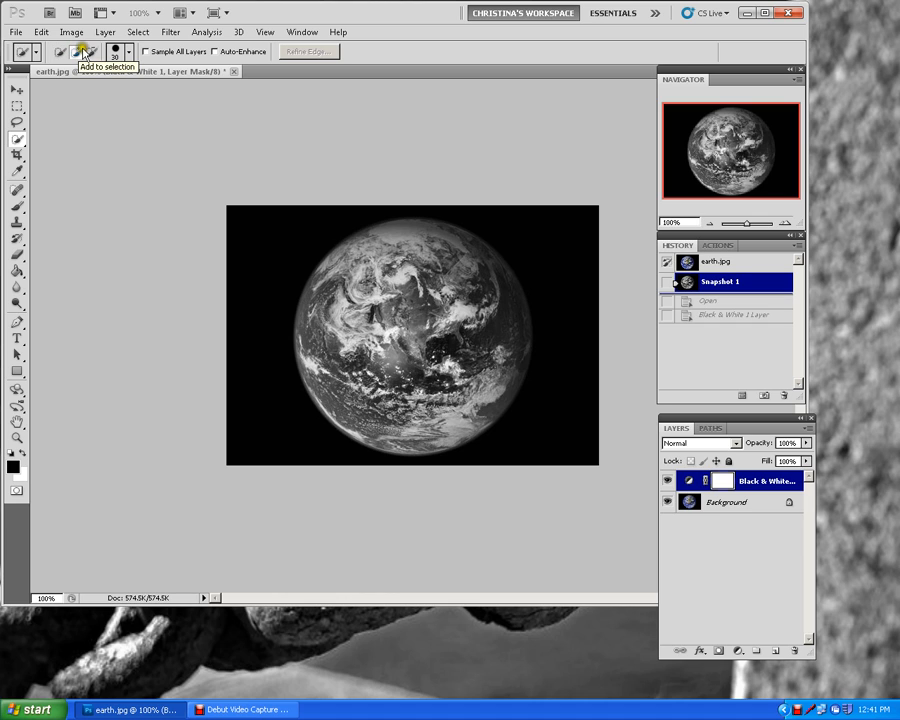
click(94, 52)
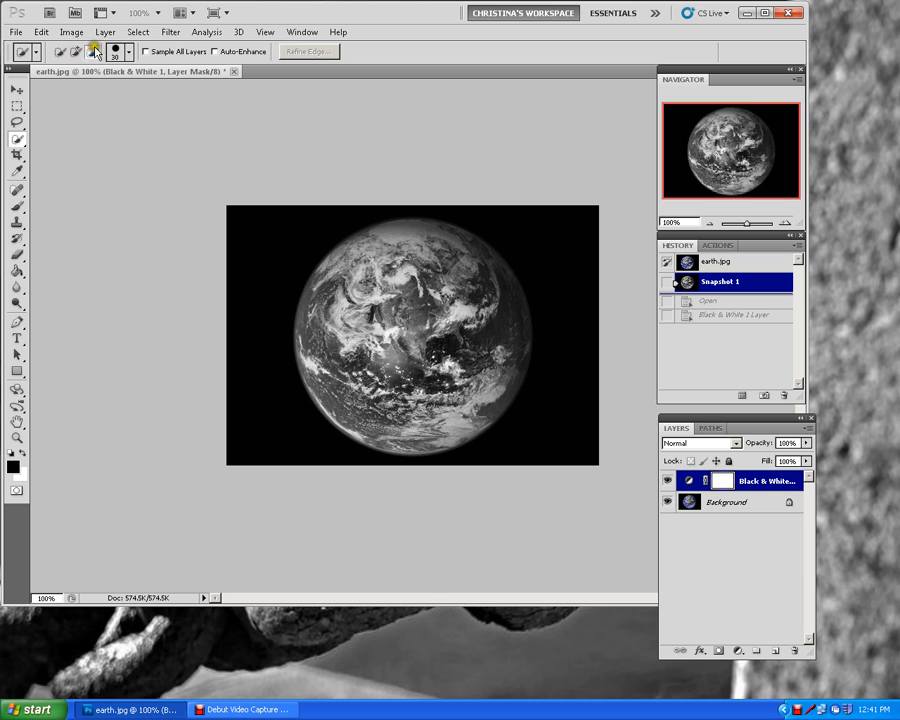
- Delete the Black & White adjustment layer to leave only the colour Background layer
drag(772, 481, 772, 547)
drag(766, 484, 793, 650)
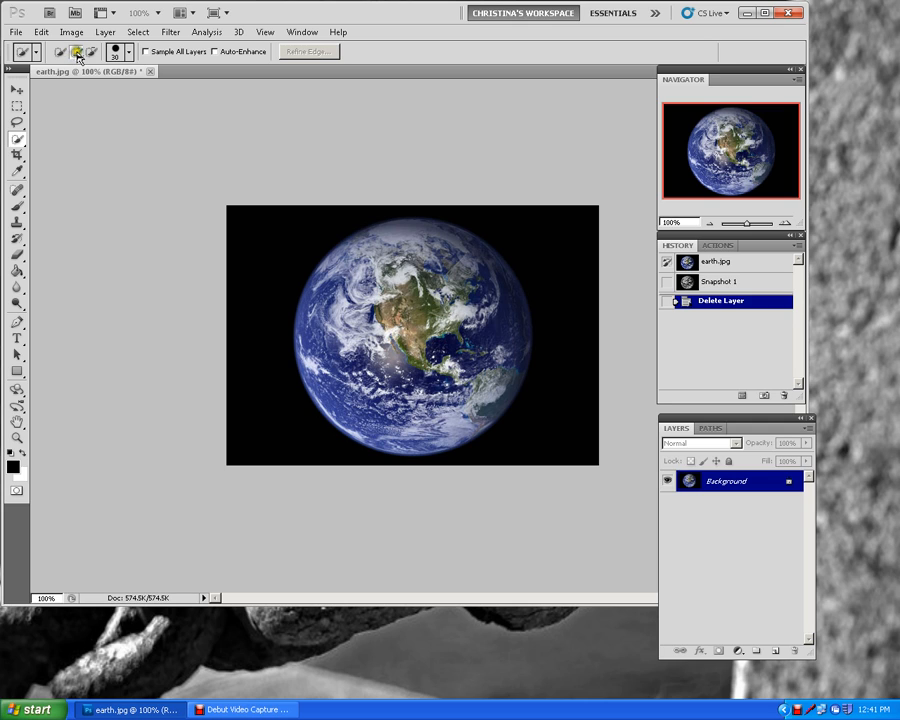
- Compare the Quick Selection tool's subtract mode with its add mode and set it to Add to selection
click(94, 53)
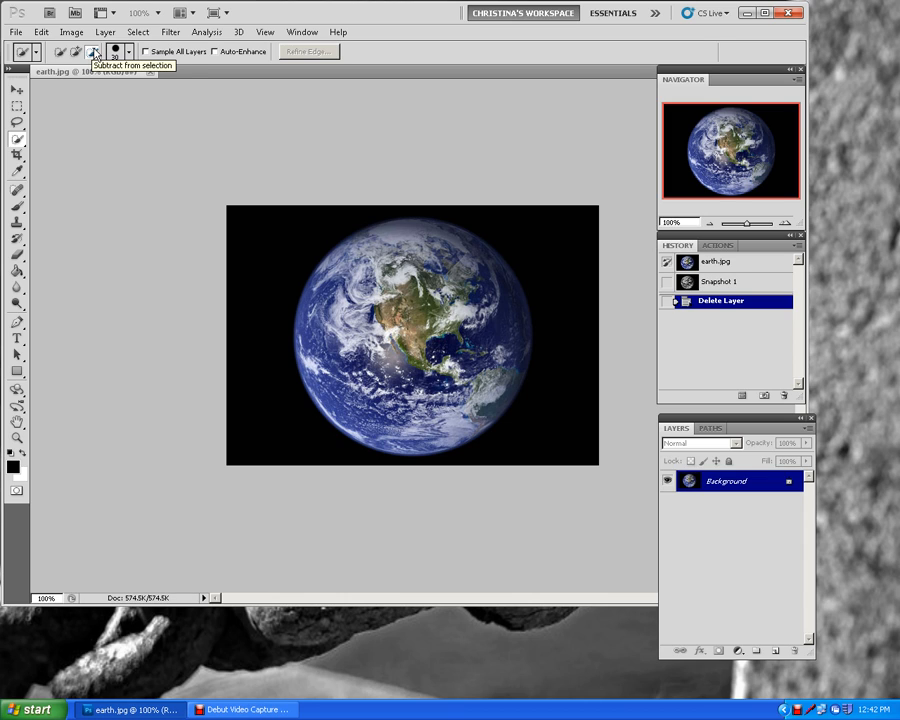
click(94, 53)
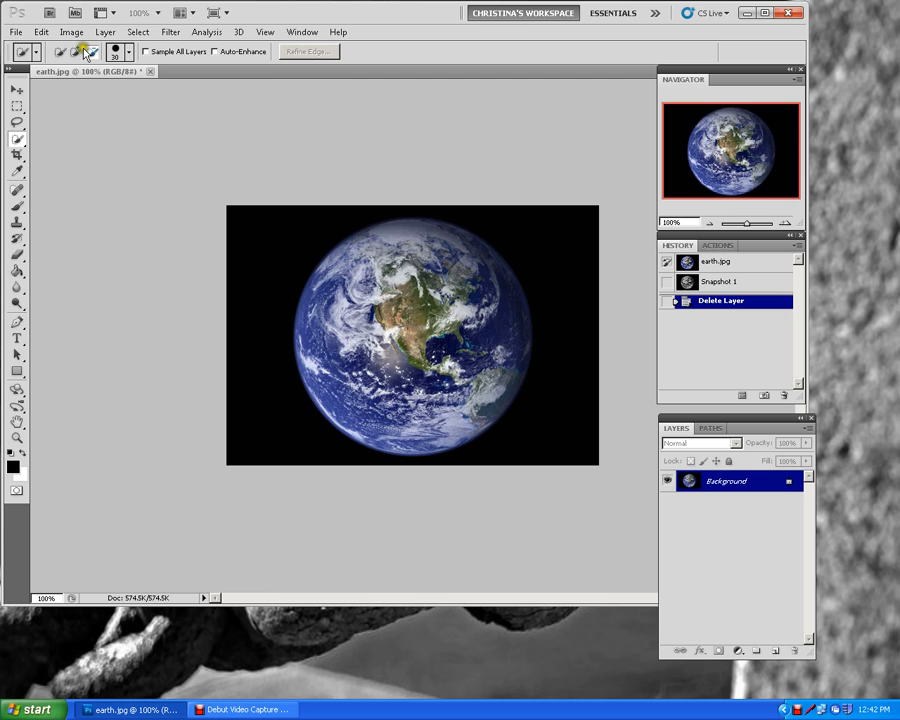
click(76, 52)
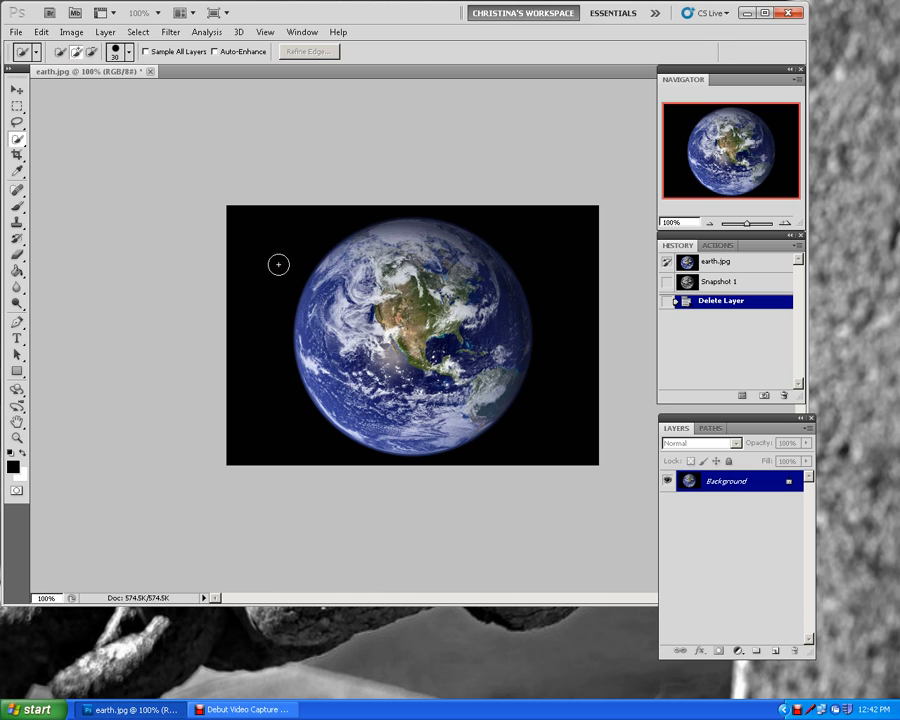
- Try enlarging the Quick Selection brush to 80 and shrinking it back to 30
key(bracketright)
key(bracketright)
key(bracketright)
key(bracketright)
key(bracketright)
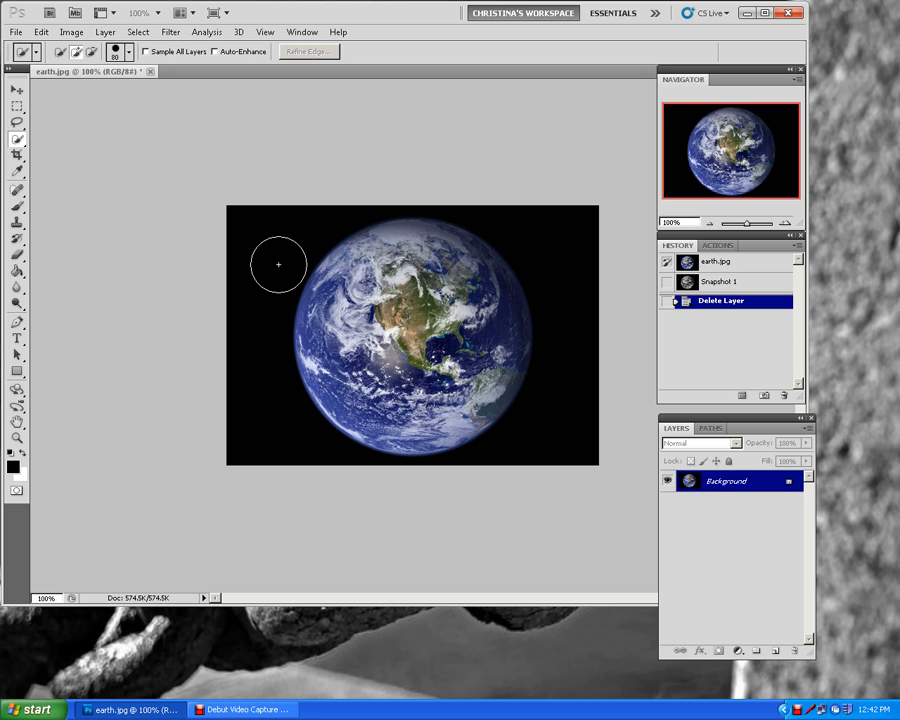
key(bracketleft)
key(bracketleft)
key(bracketleft)
key(bracketleft)
key(bracketleft)
key(bracketleft)
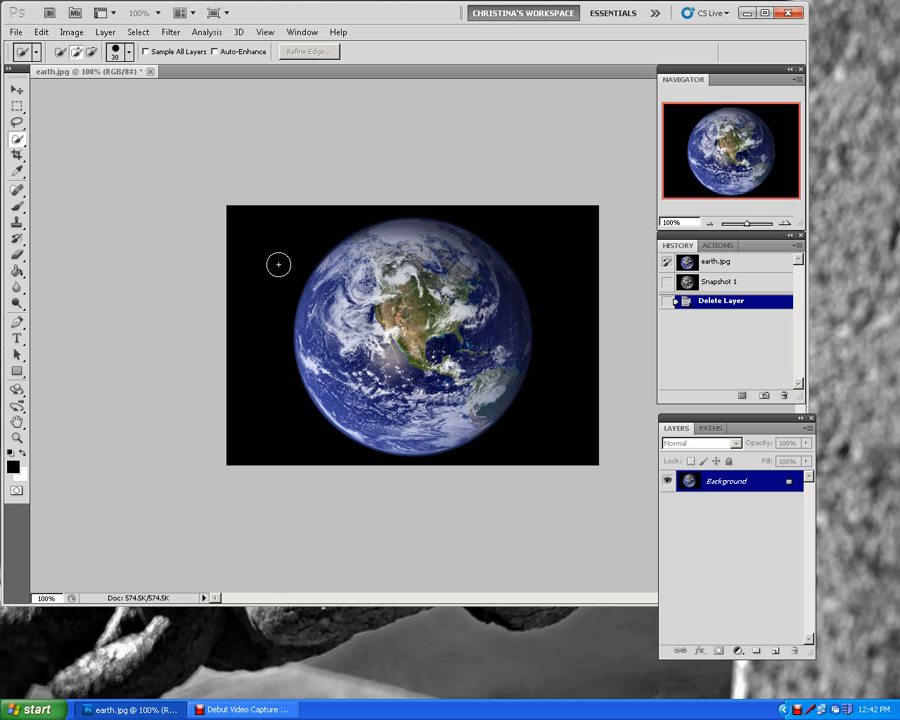
- Set the Quick Selection brush size to 70
key(bracketleft)
key(bracketleft)
key(bracketleft)
key(bracketright)
key(bracketright)
key(bracketright)
key(bracketright)
key(bracketright)
key(bracketright)
key(bracketright)
key(bracketright)
key(bracketright)
key(bracketright)
key(bracketright)
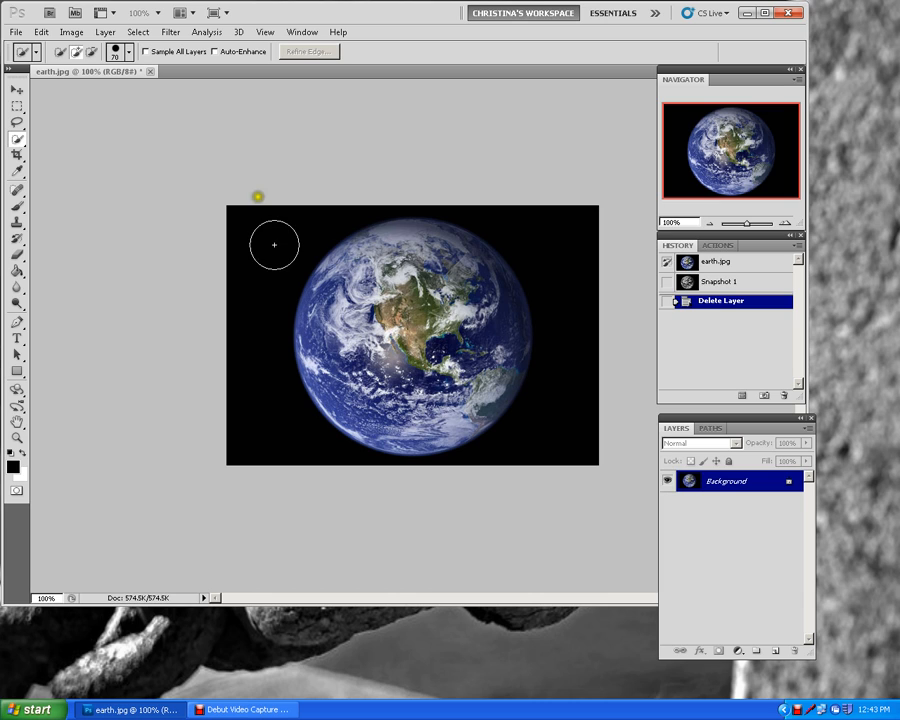
- Select the globe with the Quick Selection tool in Add to selection mode, brushing over the continent, clouds and ocean
click(92, 51)
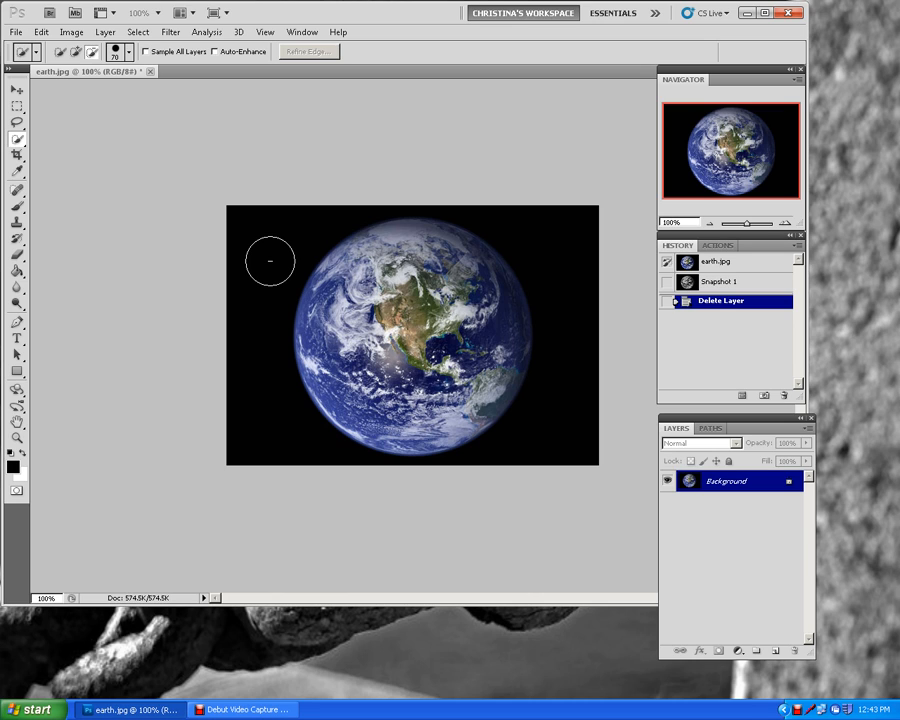
click(75, 51)
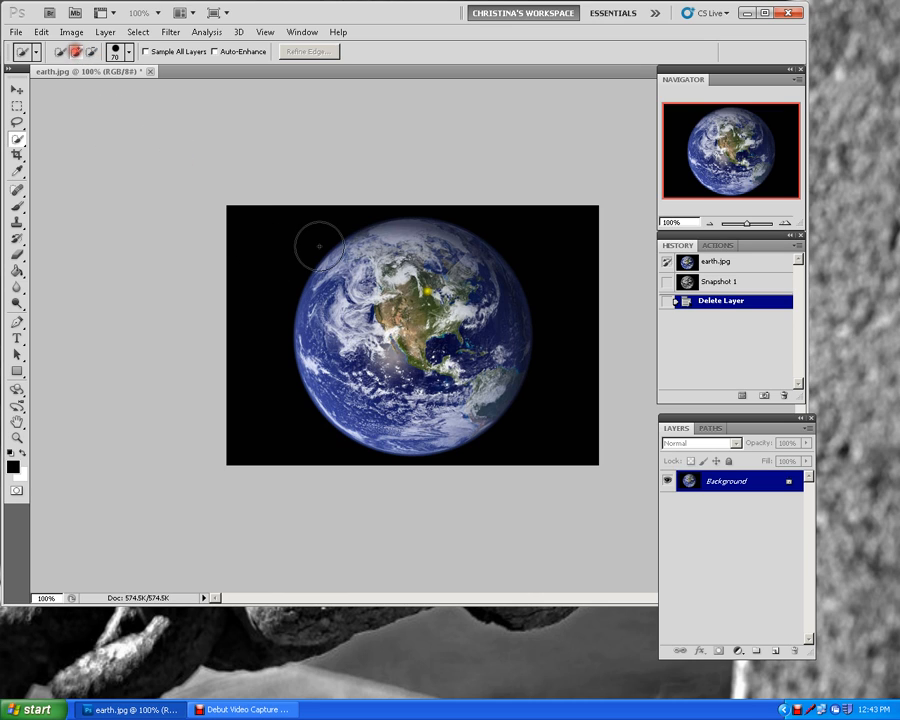
click(407, 308)
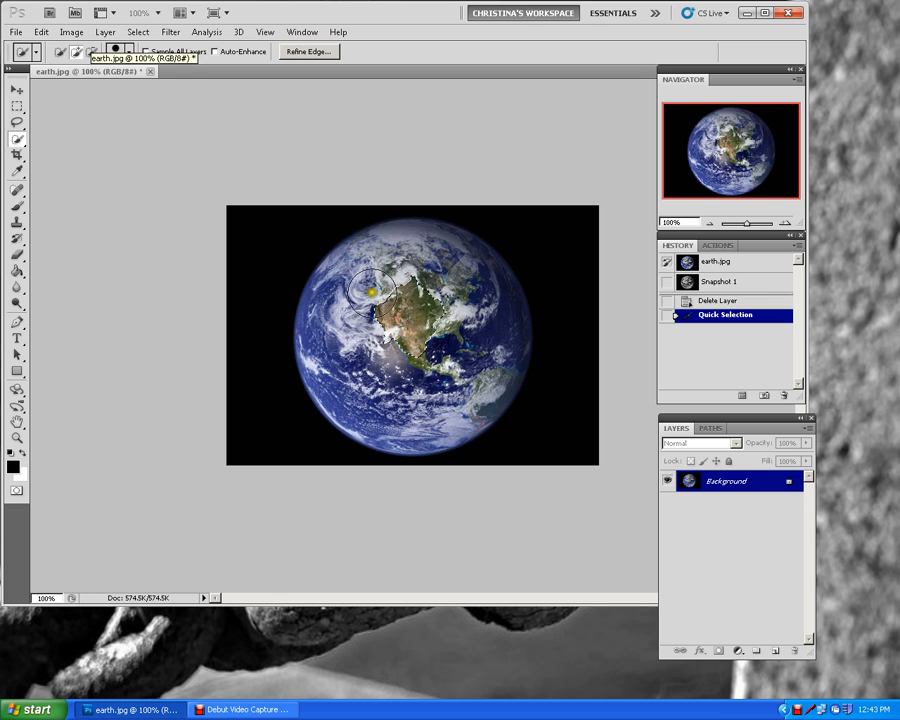
click(369, 292)
click(362, 298)
mouse_move(357, 297)
mouse_down()
mouse_move(359, 351)
mouse_move(404, 355)
mouse_move(438, 328)
mouse_move(437, 283)
mouse_move(392, 268)
mouse_move(359, 293)
mouse_move(352, 362)
mouse_move(359, 378)
mouse_move(395, 398)
mouse_move(425, 402)
mouse_move(462, 379)
mouse_move(465, 307)
mouse_move(448, 280)
mouse_move(407, 259)
mouse_move(376, 264)
mouse_move(348, 285)
mouse_move(333, 319)
mouse_move(343, 369)
mouse_move(371, 410)
mouse_move(408, 417)
mouse_move(478, 386)
mouse_move(470, 285)
mouse_up()
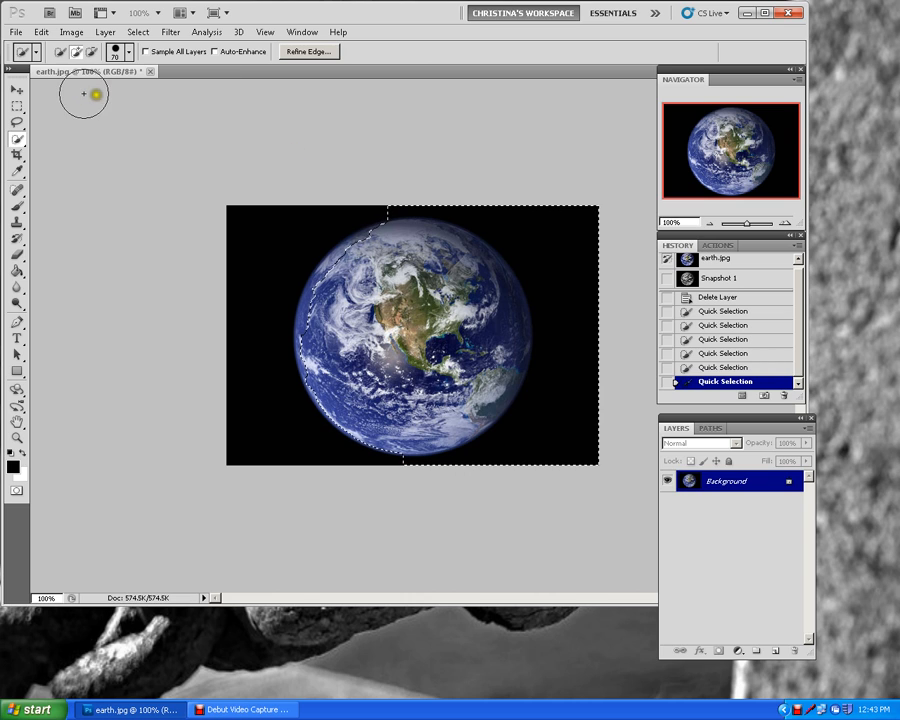
- Subtract the black background around the globe's right side and lower edge from the selection
click(91, 51)
mouse_move(402, 201)
mouse_down()
mouse_move(497, 194)
mouse_move(553, 224)
mouse_move(564, 239)
mouse_move(565, 302)
mouse_move(559, 295)
mouse_move(568, 327)
mouse_move(542, 428)
mouse_up()
drag(431, 483, 408, 482)
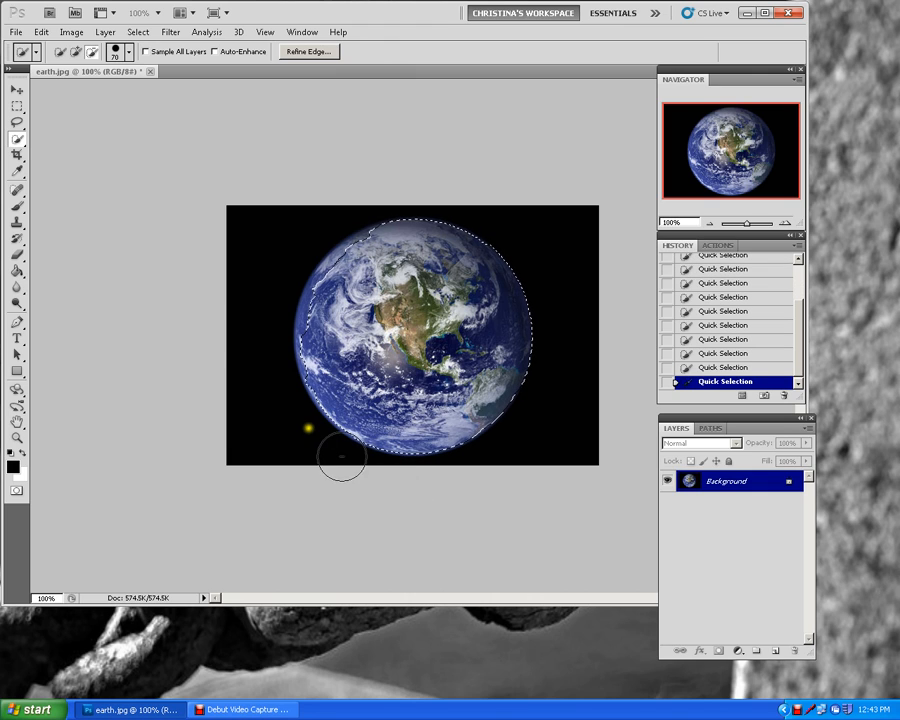
- Fit the selection to the globe with a size 25 brush, adding the missed left edge and subtracting spilled background
click(75, 52)
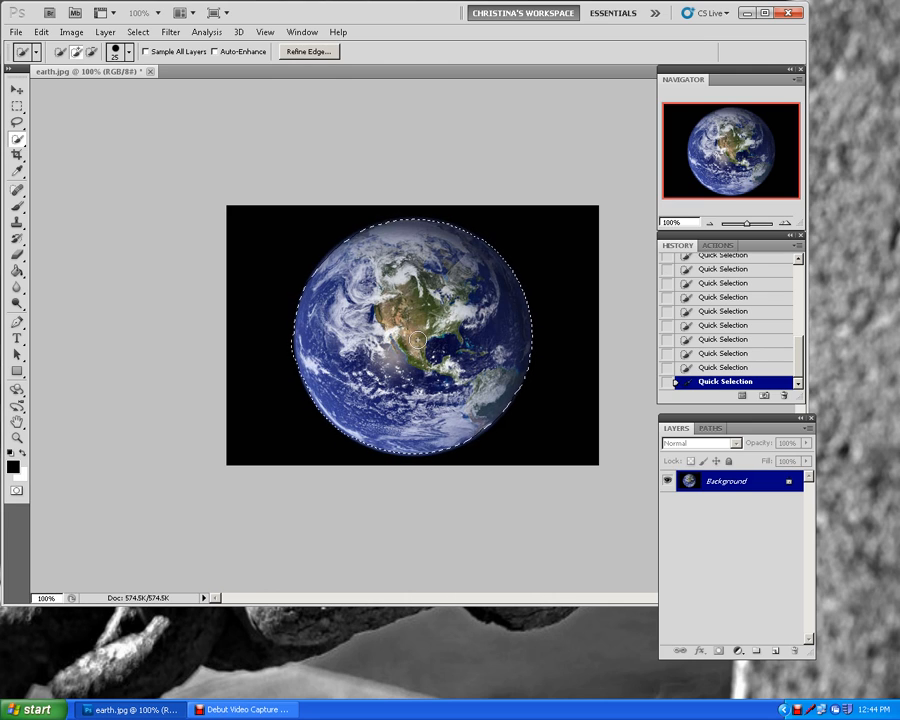
click(91, 51)
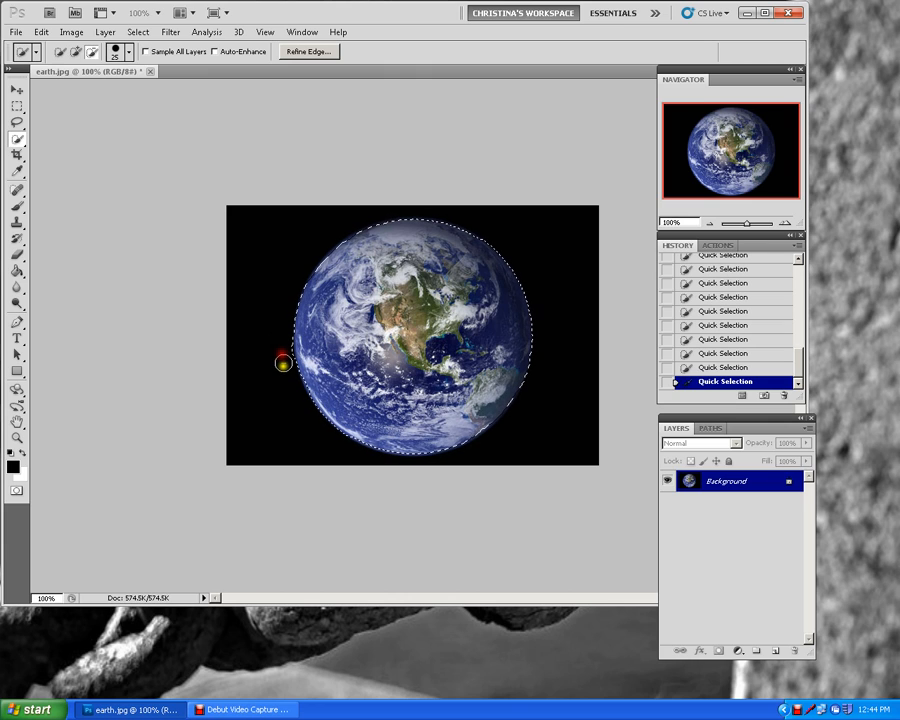
click(76, 52)
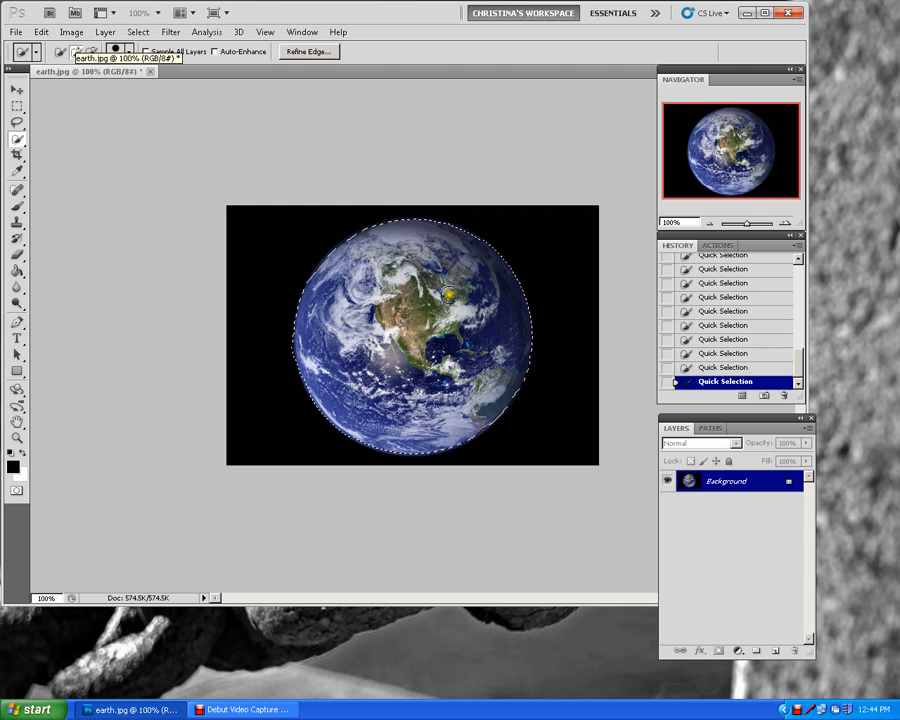
click(481, 393)
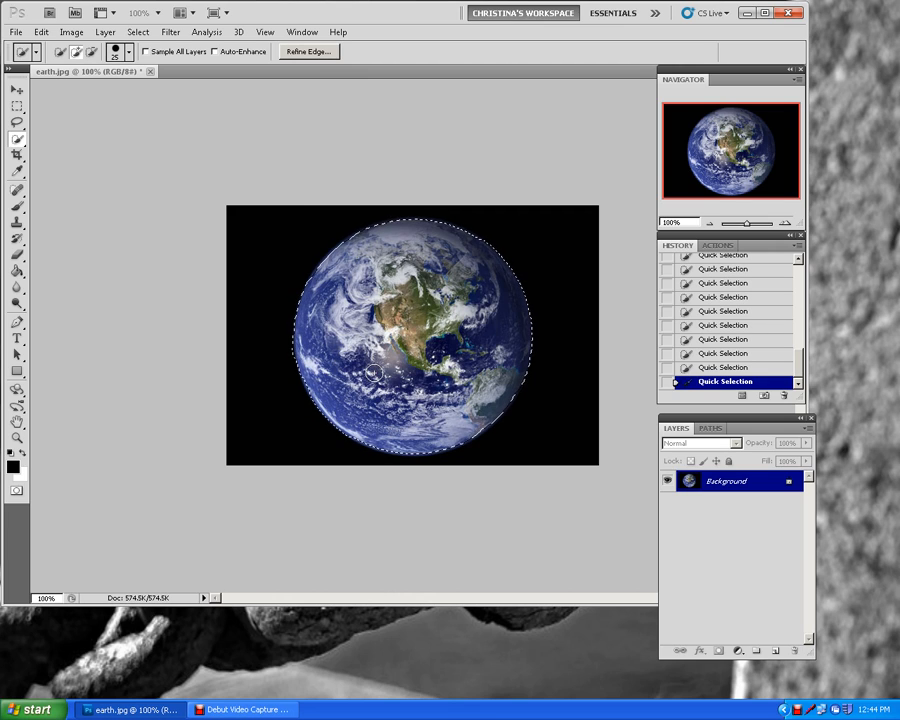
click(356, 131)
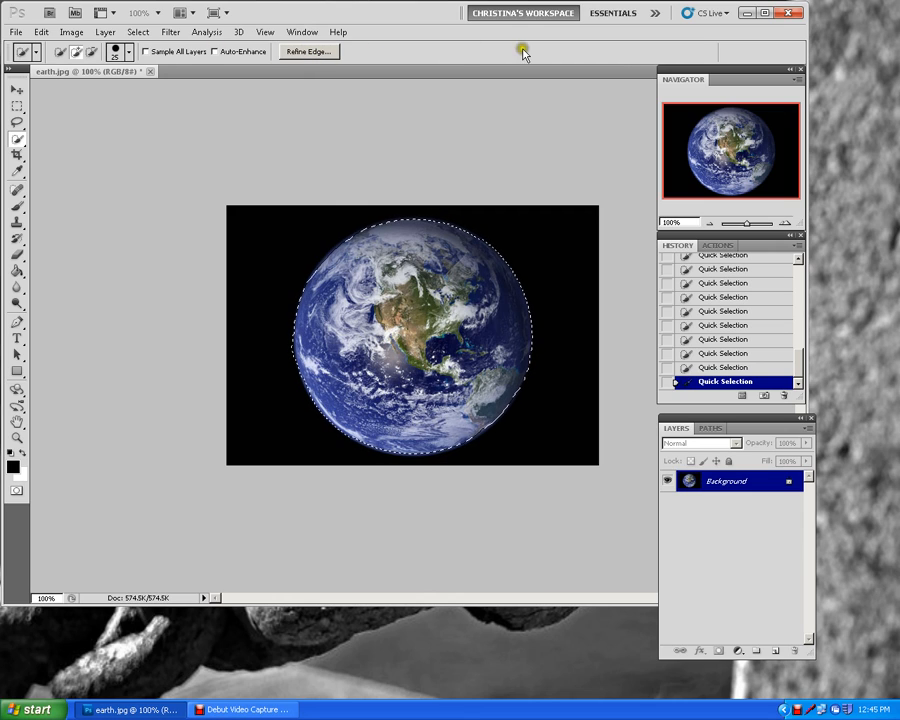
- Start Refine Edge on the globe selection and set the edge detection radius to 4.4 px
click(301, 54)
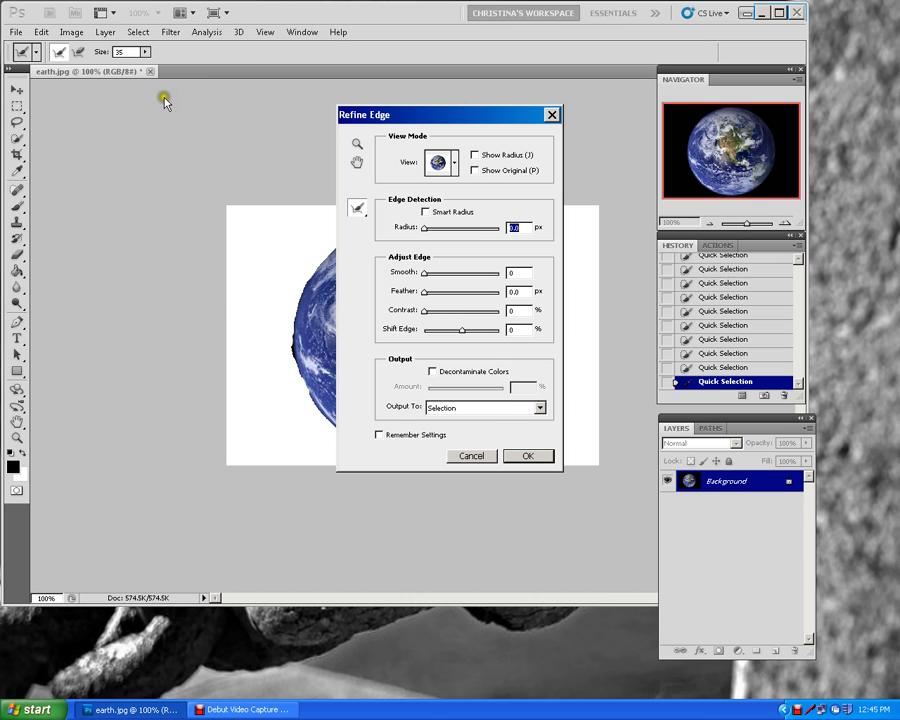
drag(165, 103, 160, 105)
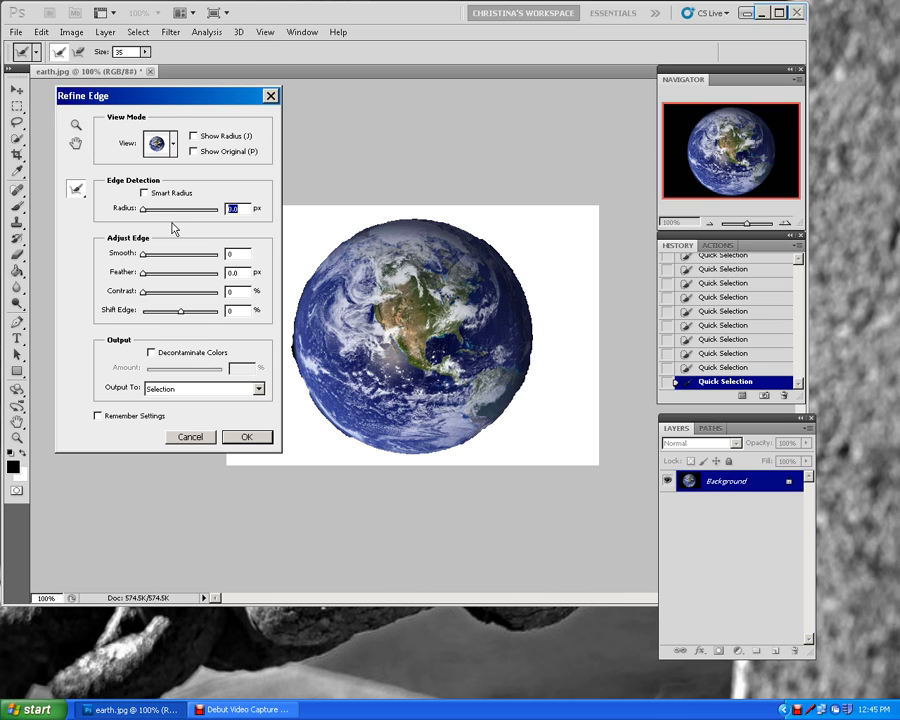
drag(144, 209, 163, 214)
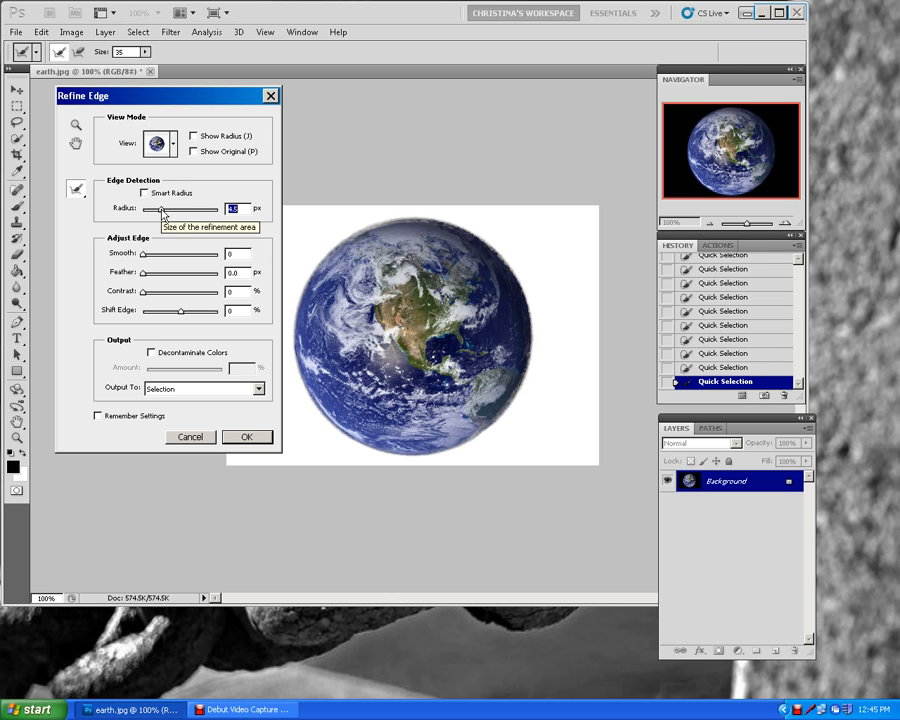
mouse_move(163, 214)
mouse_down()
mouse_move(180, 208)
mouse_move(162, 213)
mouse_up()
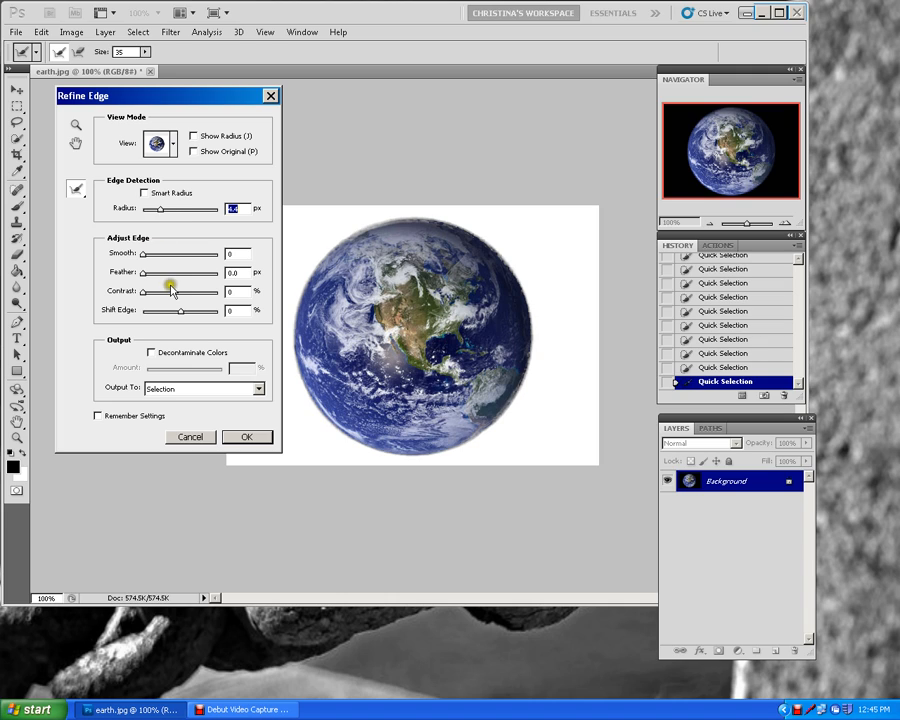
- Set the edge contrast to 25%, Smooth to 49 and Feather to 1.7 px
drag(144, 292, 163, 299)
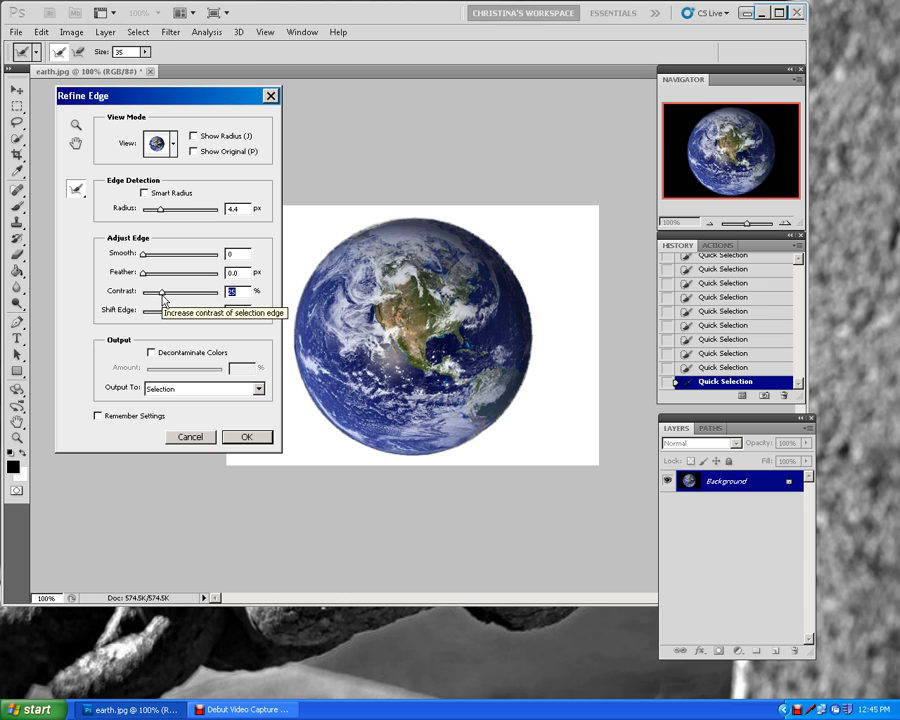
click(154, 256)
mouse_move(155, 258)
mouse_down()
mouse_move(188, 257)
mouse_move(162, 258)
mouse_move(181, 256)
mouse_move(145, 274)
mouse_move(183, 277)
mouse_move(151, 279)
mouse_up()
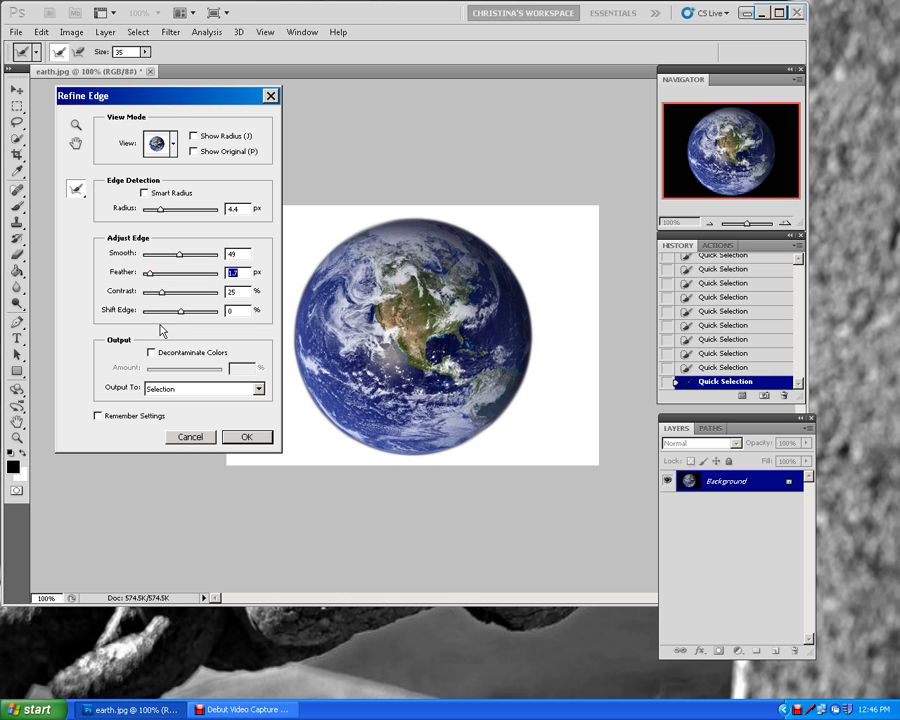
- Try shifting the edge to -25%, set Shift Edge to -1% instead and apply the refinement to the selection
mouse_move(181, 311)
mouse_down()
mouse_move(192, 314)
mouse_move(171, 317)
mouse_up()
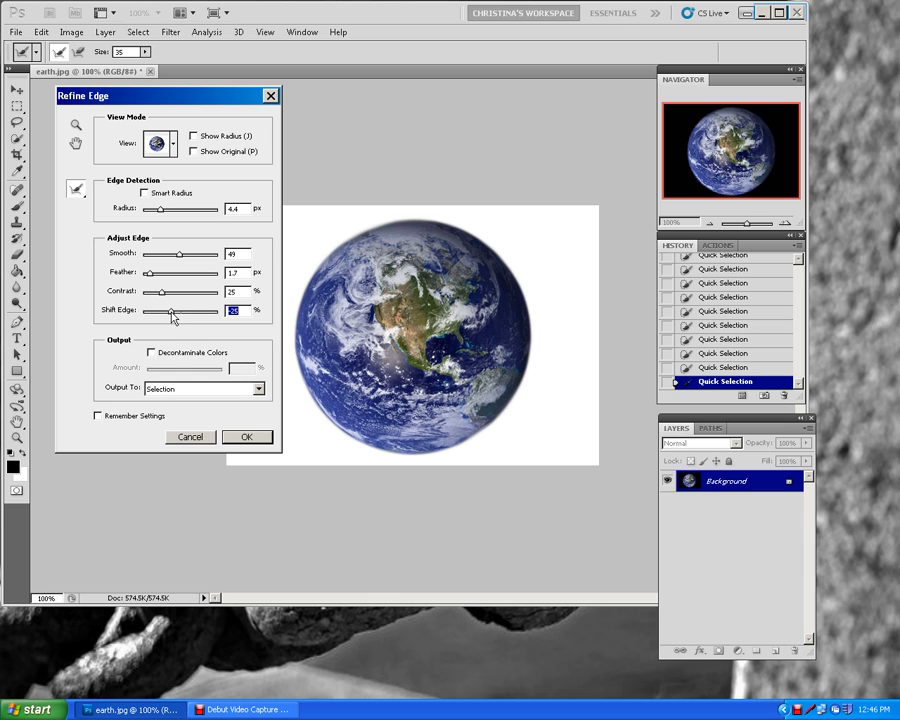
mouse_move(171, 312)
mouse_down()
mouse_move(221, 317)
mouse_move(182, 323)
mouse_move(173, 316)
mouse_move(183, 310)
mouse_move(141, 311)
mouse_move(181, 314)
mouse_up()
click(180, 310)
click(180, 310)
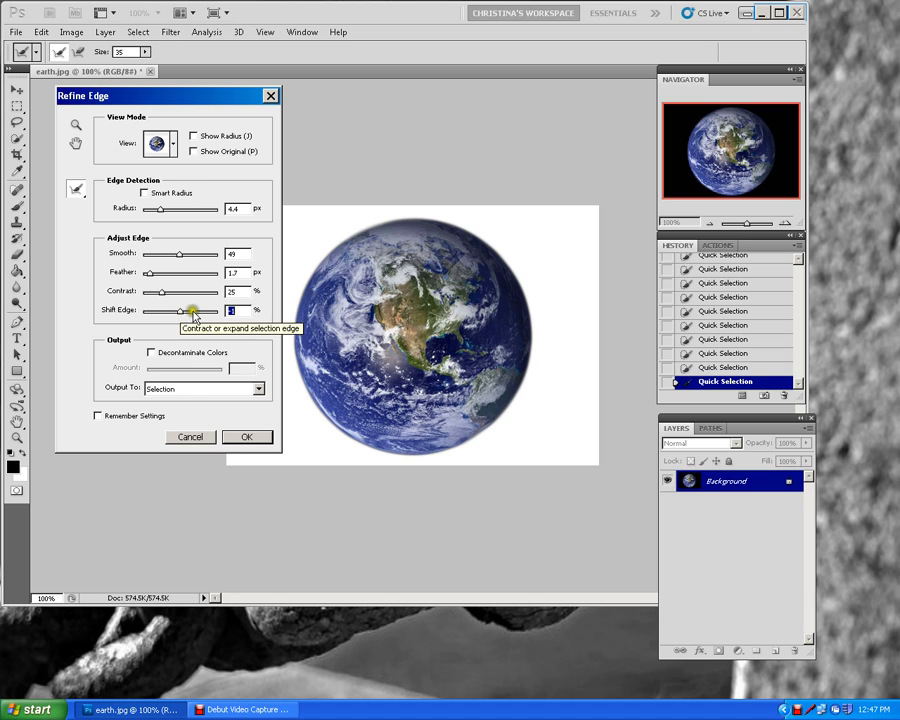
click(246, 437)
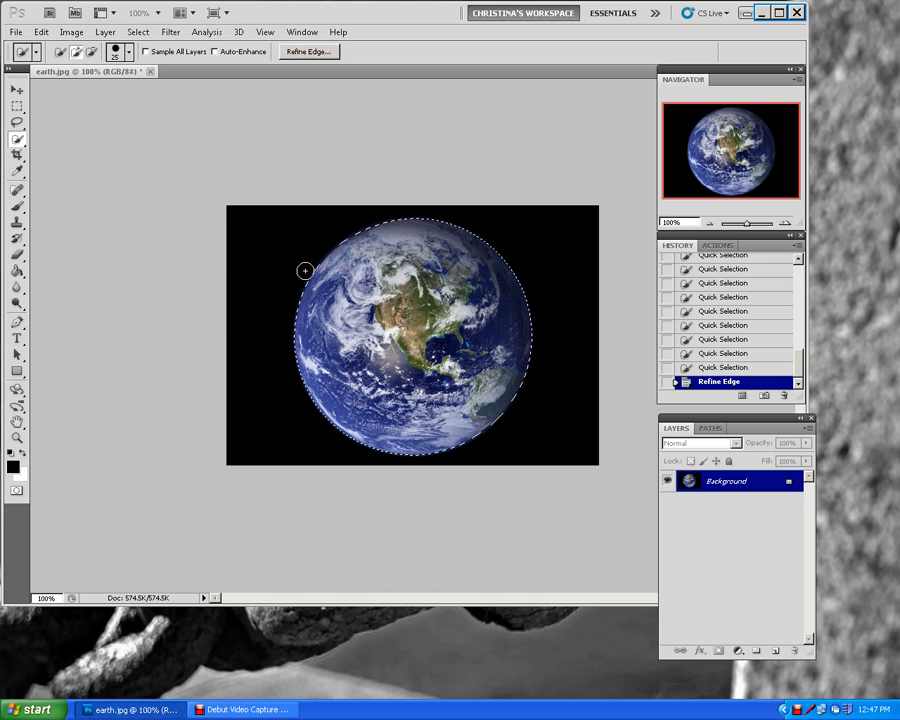
- Create a new 8.5 by 11 inch document at 150 pixels/inch in RGB Color with a white background
click(15, 31)
click(22, 47)
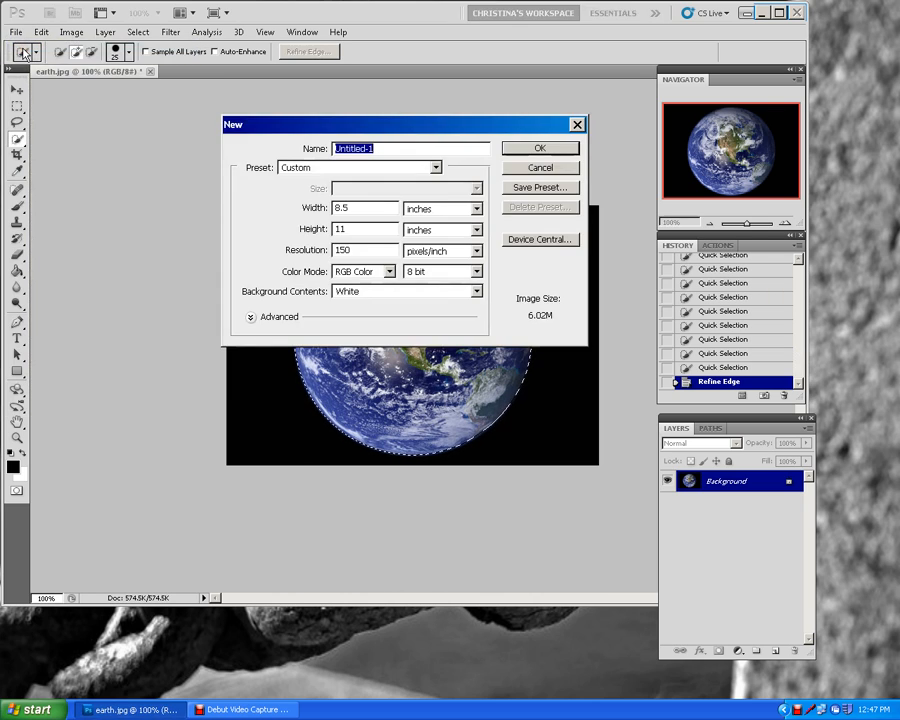
click(510, 149)
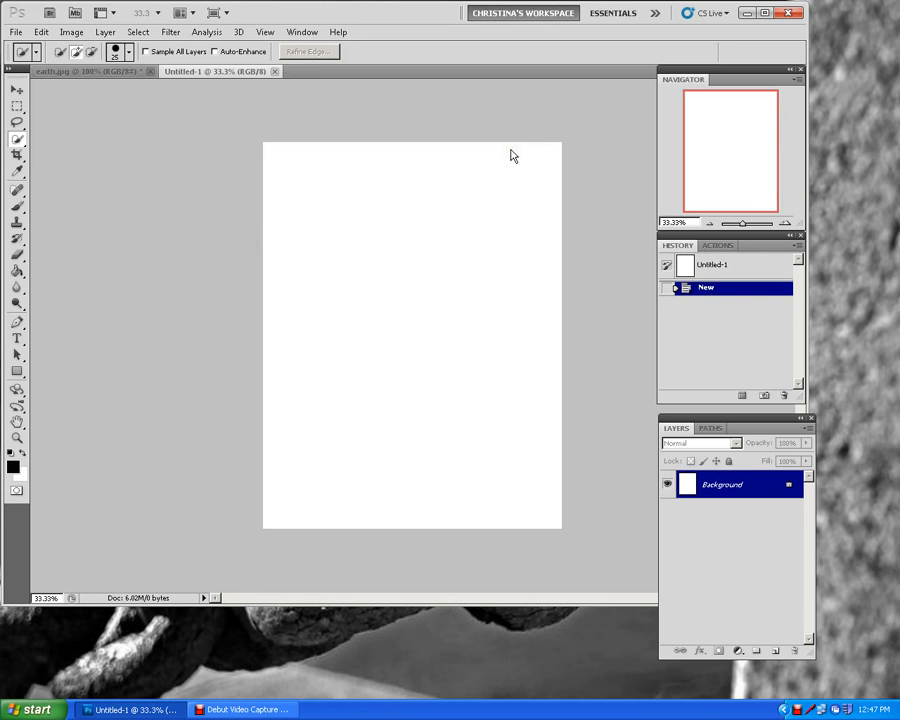
- Copy the selected globe from earth.jpg and paste it into the Untitled-1 document
click(297, 32)
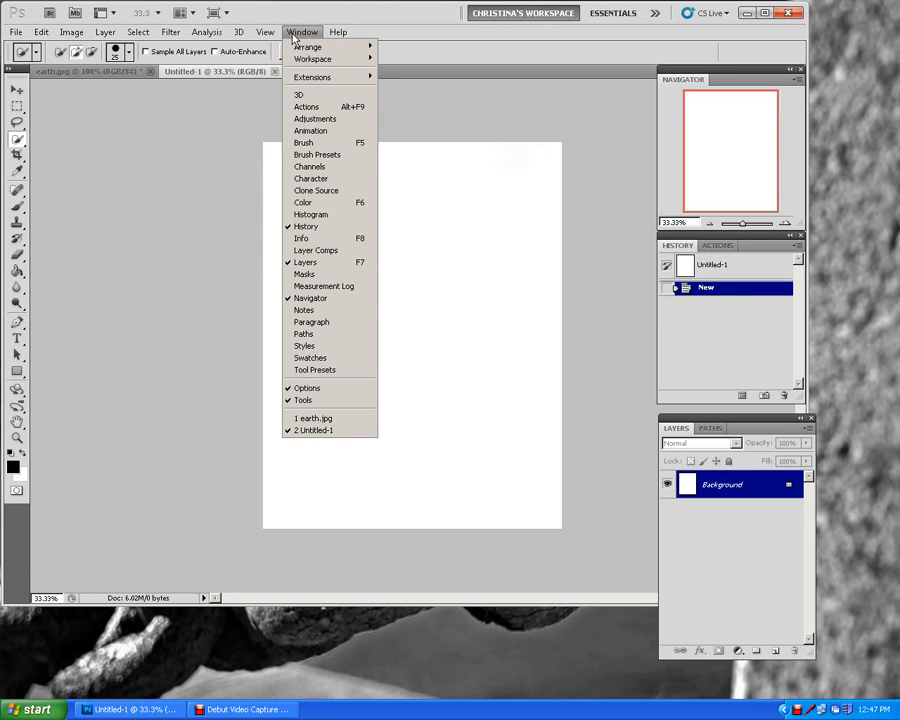
click(310, 418)
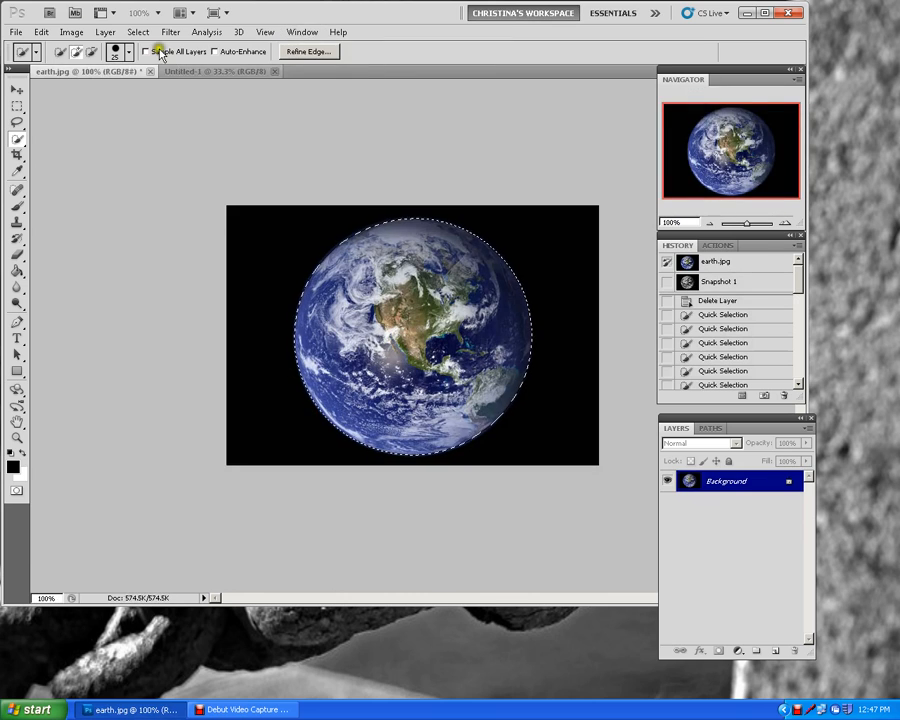
click(41, 33)
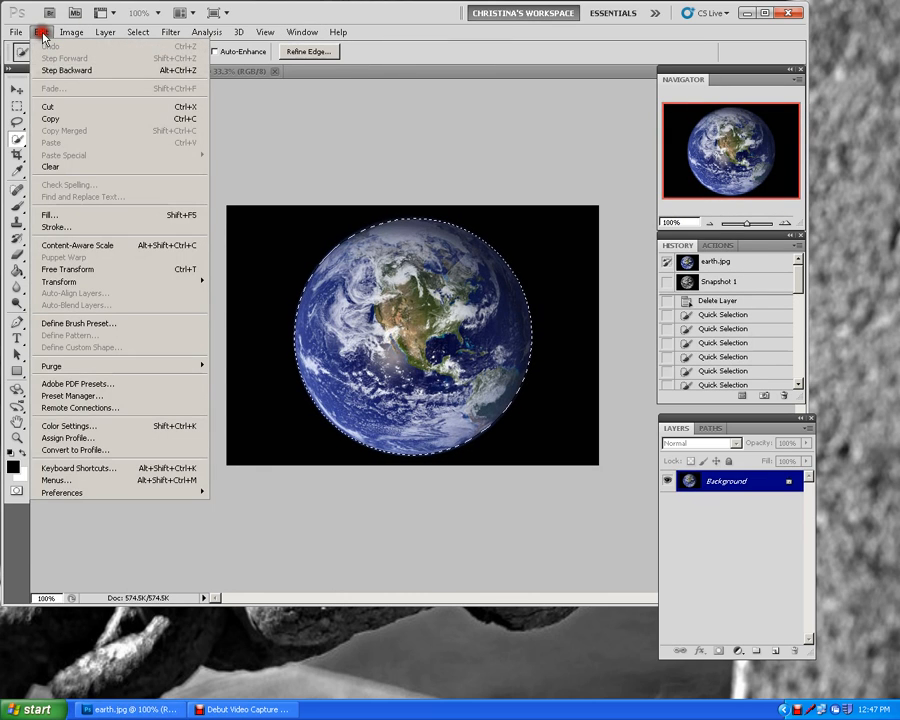
click(309, 32)
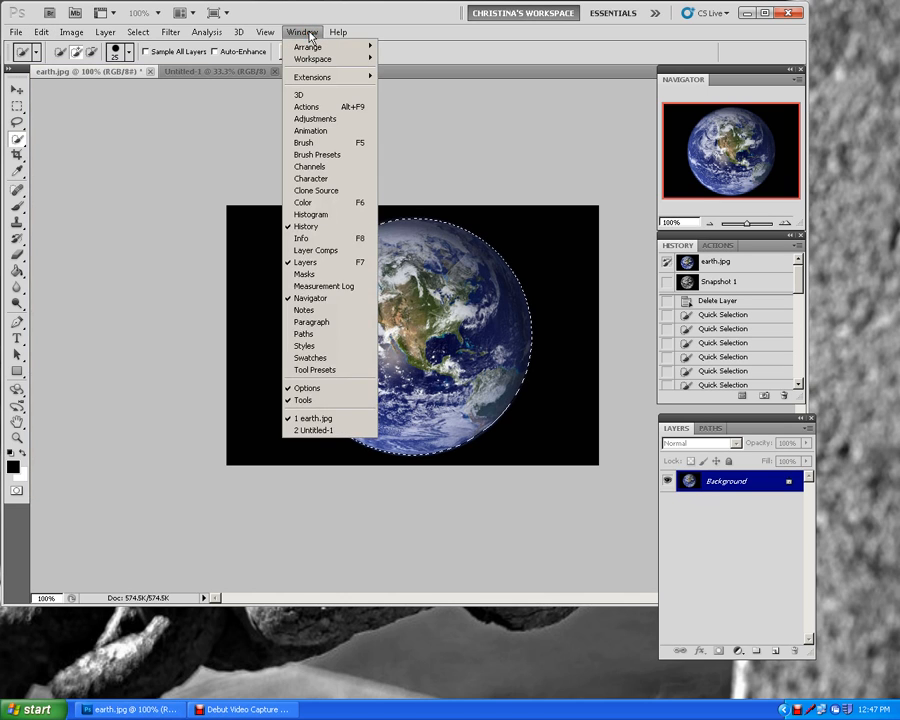
click(318, 432)
click(41, 33)
click(50, 143)
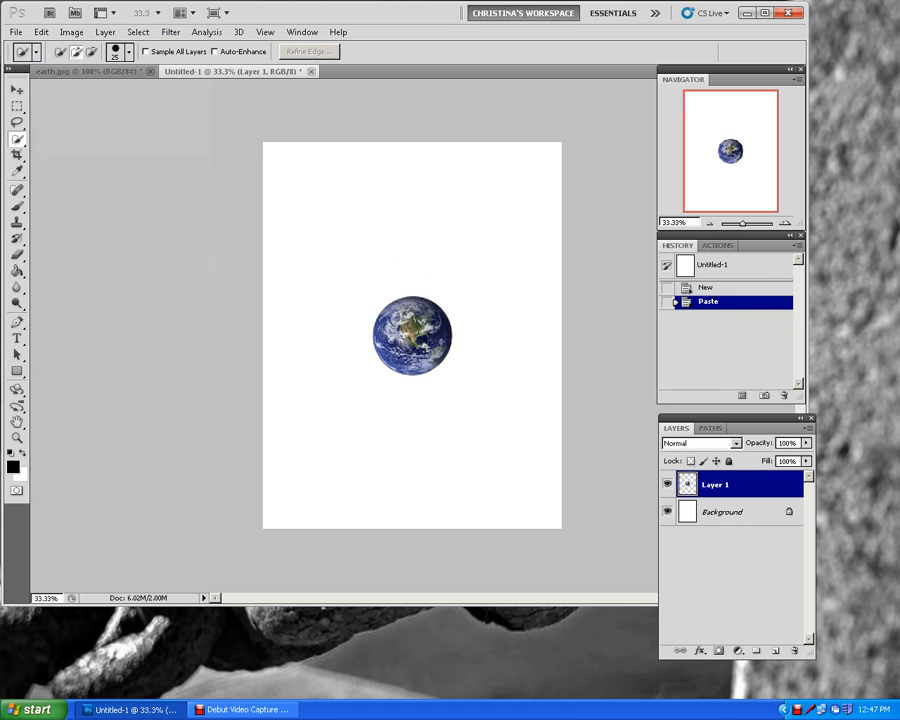
- Examine the edges of the pasted globe up close against the white page
key(ctrl+plus)
key(ctrl+plus)
key(ctrl+plus)
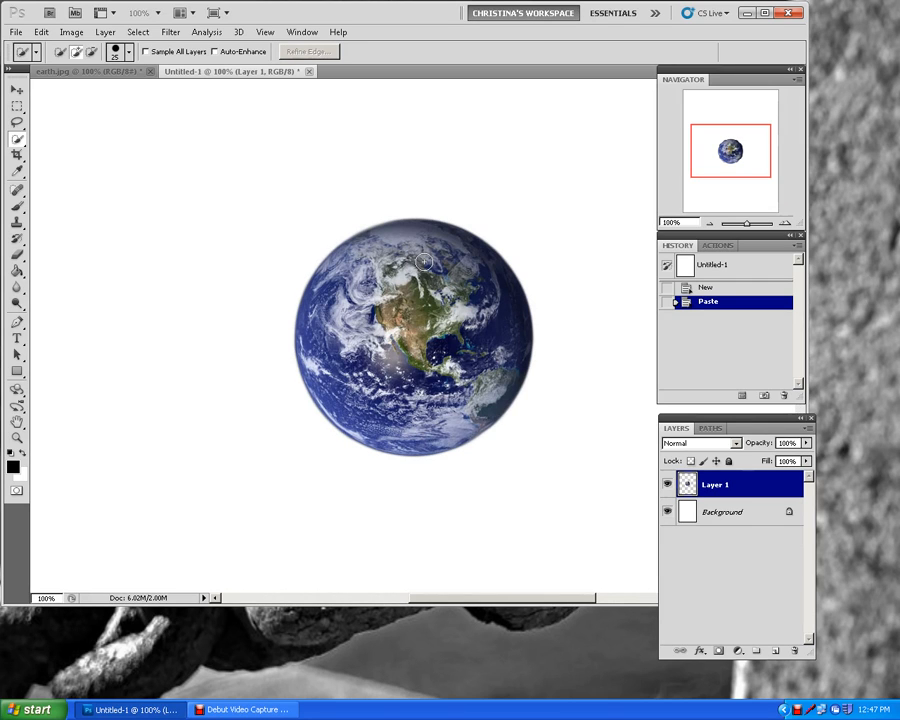
key(ctrl+plus)
key(ctrl+minus)
key(ctrl+minus)
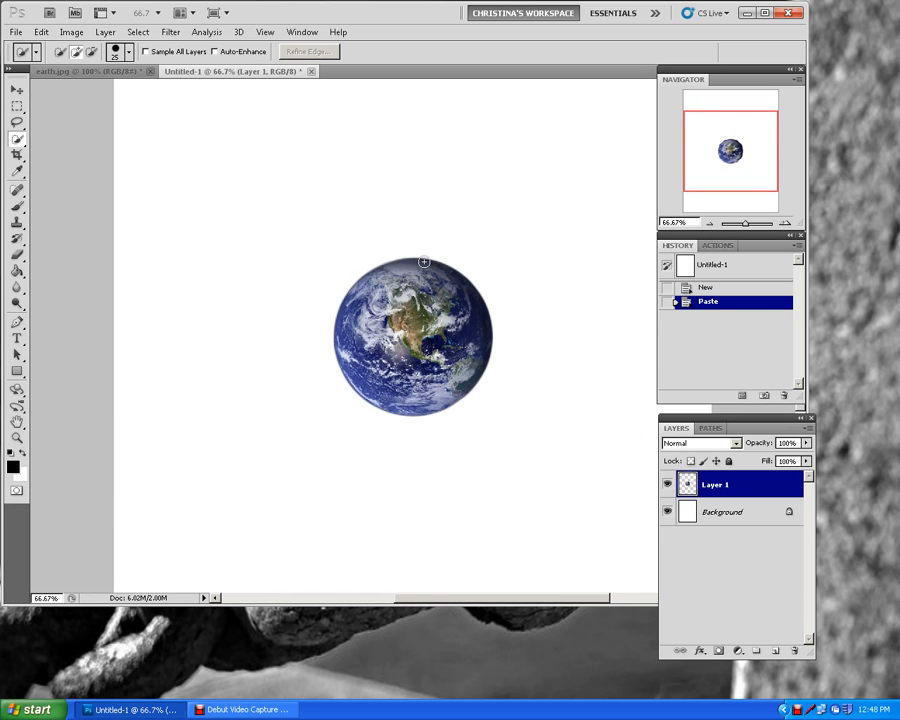
- Return to earth.jpg and toggle Quick Mask mode on and off for the globe selection, ending with it on
click(117, 72)
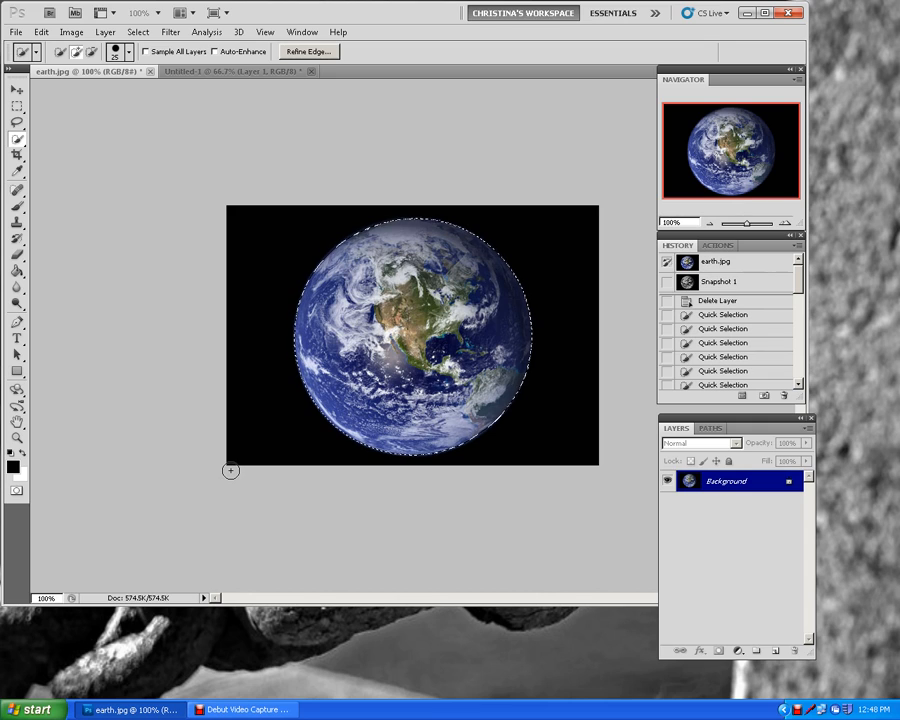
click(17, 490)
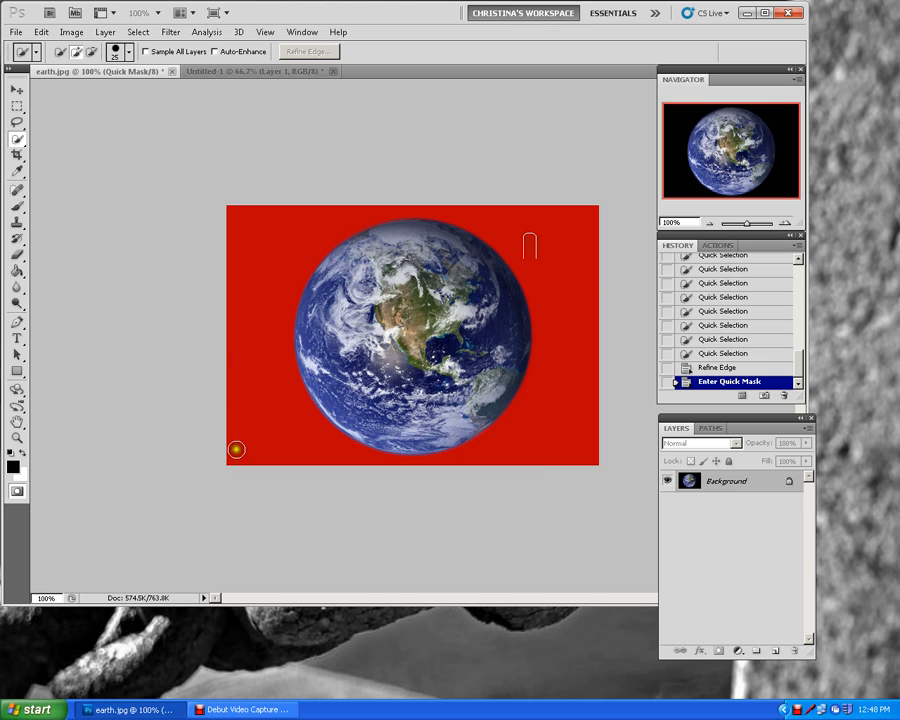
click(15, 492)
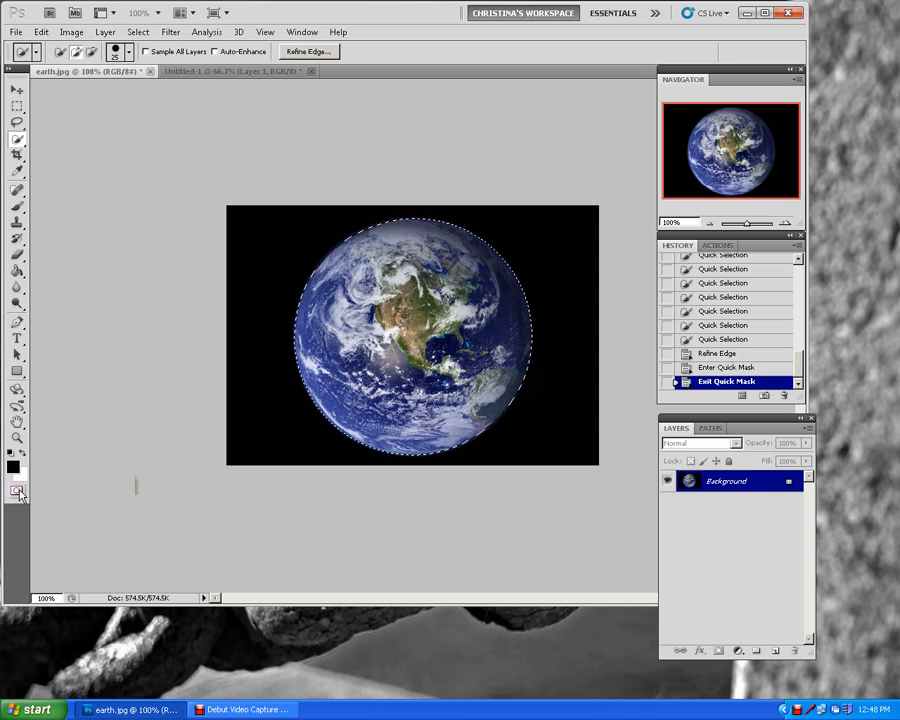
click(18, 491)
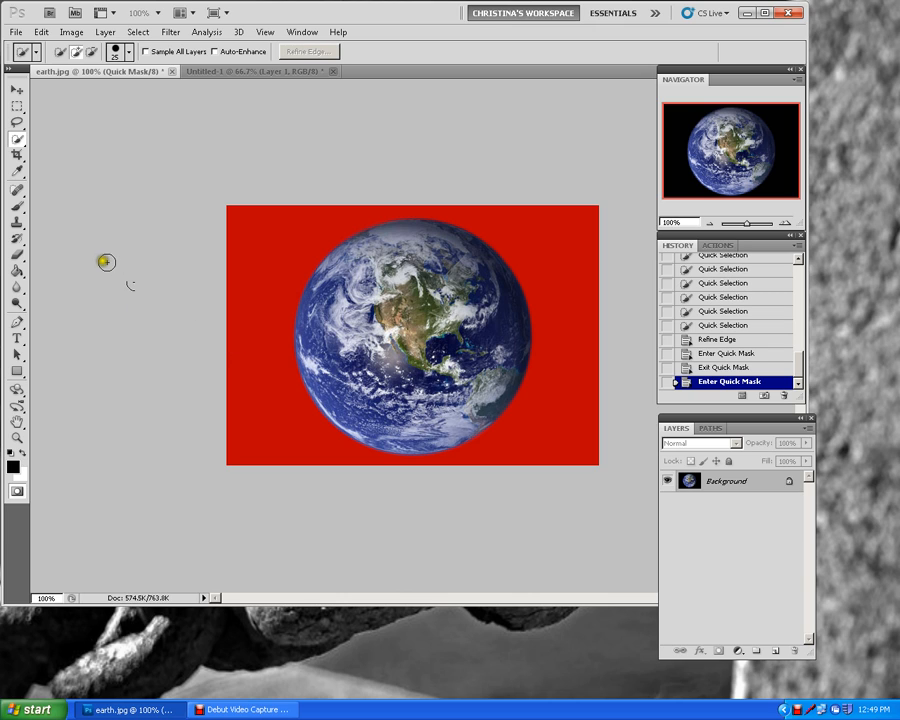
- Switch to the Brush tool and reduce the brush size to 100
click(18, 207)
click(74, 203)
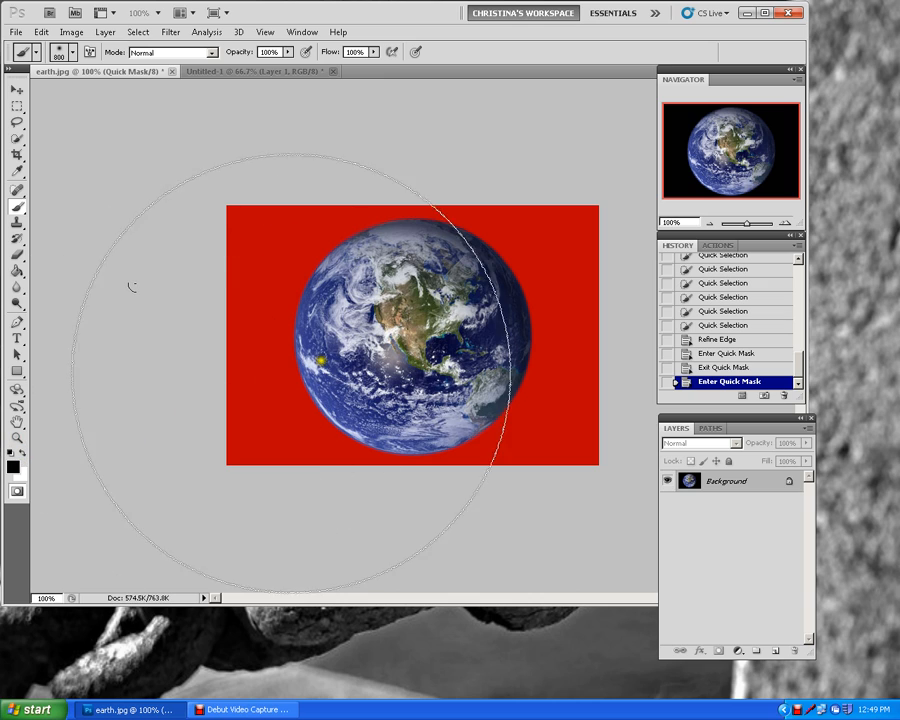
key(bracketleft)
key(bracketleft)
key(bracketleft)
key(bracketleft)
key(bracketleft)
key(bracketleft)
key(bracketleft)
key(bracketleft)
key(bracketleft)
key(bracketleft)
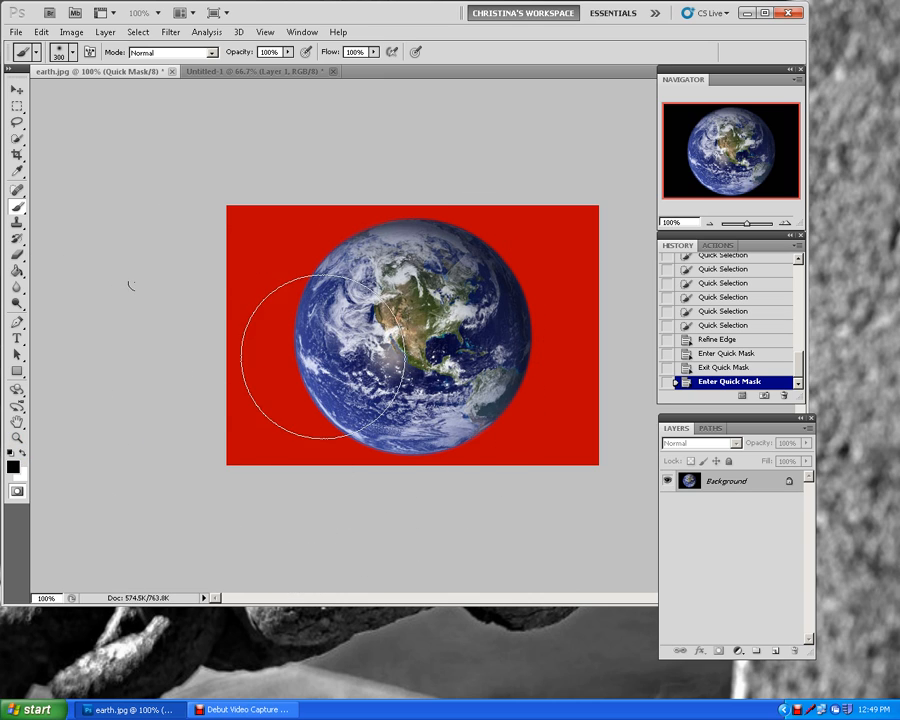
key(bracketleft)
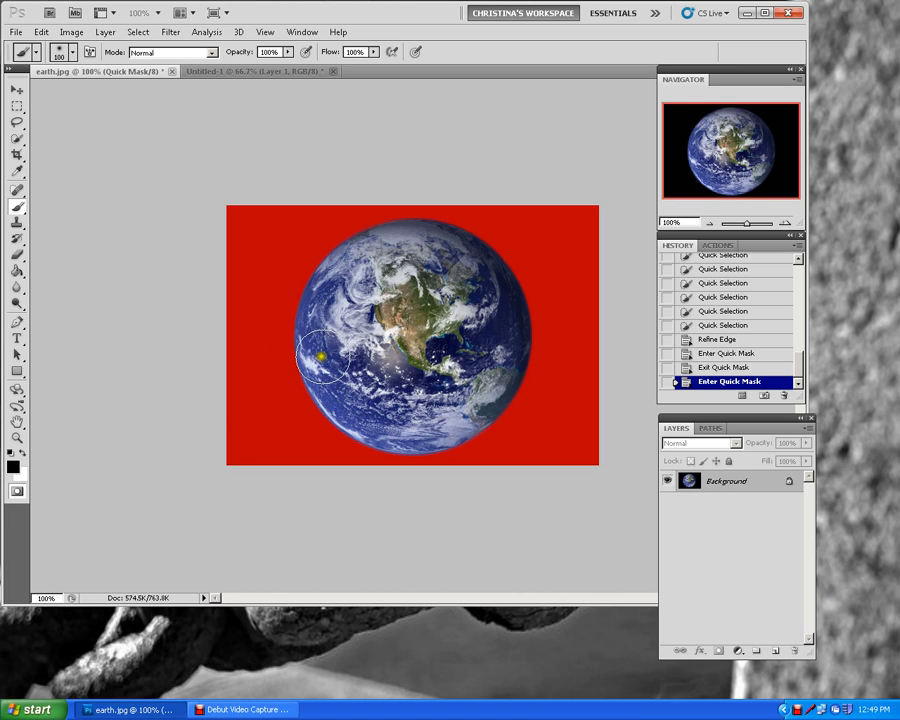
- Paint the Quick Mask in black along the backdrop beside the globe's left edge and over the globe's left side
drag(261, 402, 265, 414)
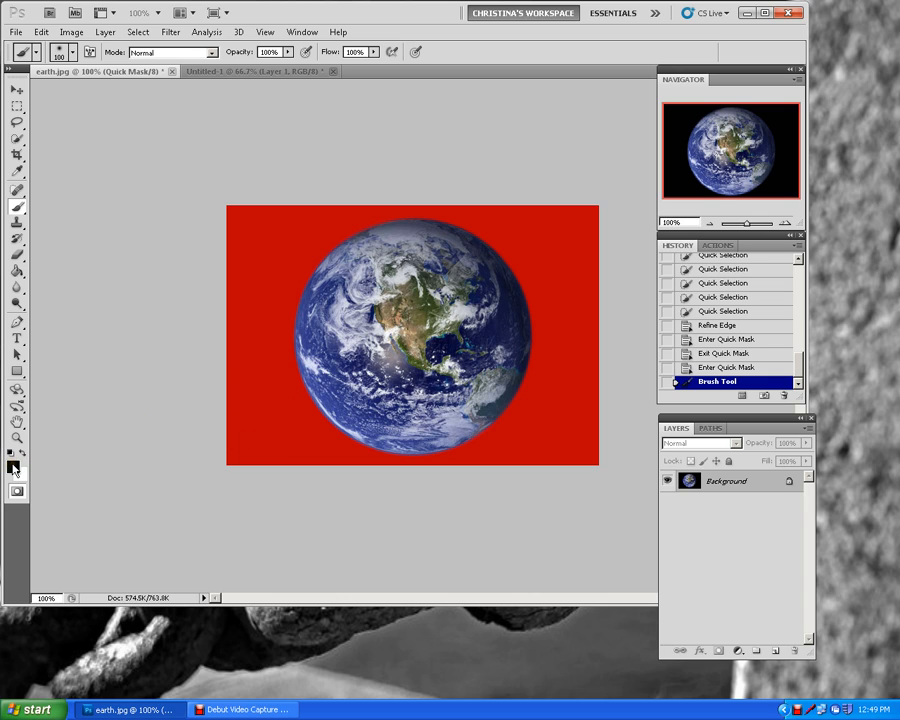
click(263, 414)
click(259, 411)
drag(259, 412, 271, 319)
mouse_move(265, 372)
mouse_down()
mouse_move(262, 295)
mouse_move(252, 330)
mouse_move(266, 269)
mouse_up()
mouse_move(261, 339)
mouse_down()
mouse_move(267, 282)
mouse_move(250, 309)
mouse_move(253, 249)
mouse_up()
click(240, 313)
click(241, 298)
click(295, 285)
mouse_move(308, 355)
mouse_down()
mouse_move(320, 284)
mouse_move(332, 291)
mouse_up()
drag(347, 360, 325, 293)
mouse_move(323, 341)
mouse_down()
mouse_move(332, 293)
mouse_move(324, 356)
mouse_move(320, 296)
mouse_move(317, 339)
mouse_up()
click(314, 349)
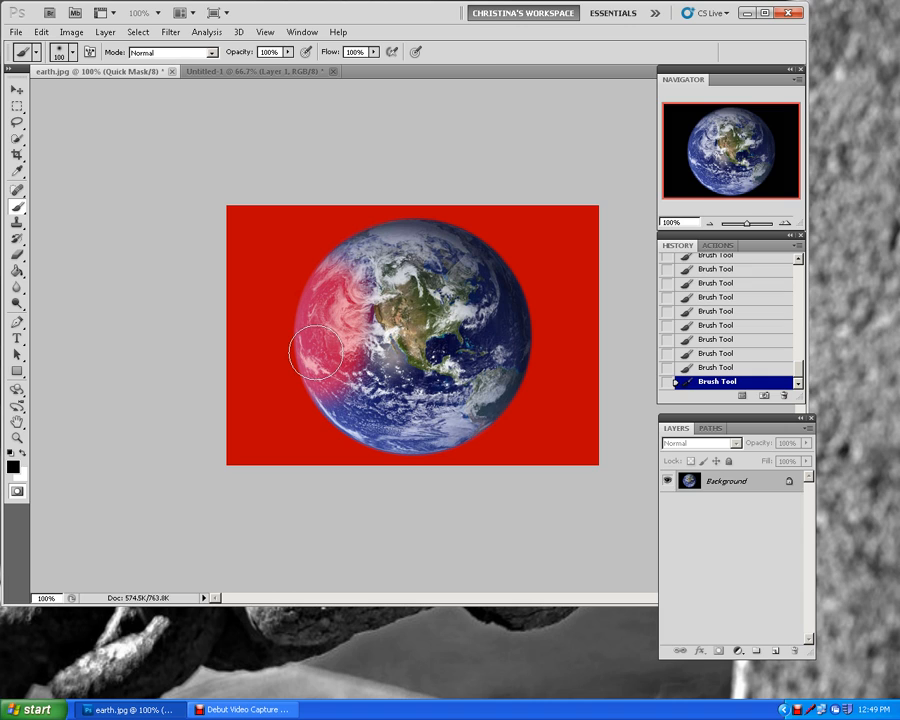
- Swap the foreground color to white and paint the red mask off the globe's left side
click(21, 452)
click(363, 341)
mouse_move(363, 341)
mouse_down()
mouse_move(365, 299)
mouse_move(355, 332)
mouse_move(359, 303)
mouse_move(344, 312)
mouse_move(348, 295)
mouse_move(342, 309)
mouse_move(352, 286)
mouse_move(337, 345)
mouse_move(335, 327)
mouse_move(336, 350)
mouse_move(344, 345)
mouse_move(338, 377)
mouse_move(328, 322)
mouse_move(348, 290)
mouse_move(329, 372)
mouse_move(340, 379)
mouse_move(331, 317)
mouse_move(344, 285)
mouse_move(336, 356)
mouse_up()
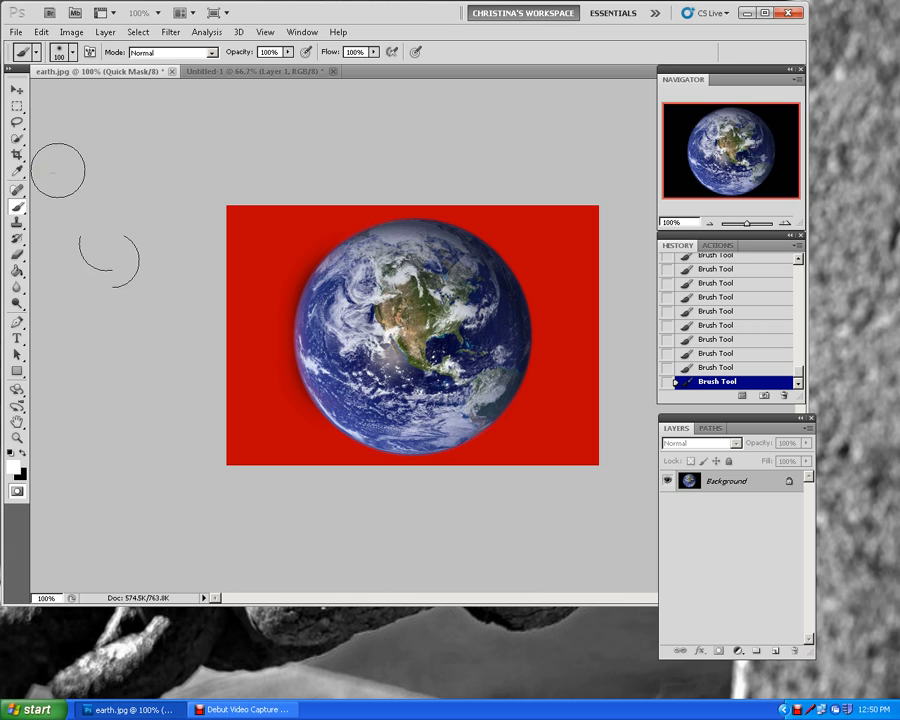
- Switch to the Quick Selection tool in add mode and toggle Quick Mask repeatedly to compare mask and selection, ending with it off
click(20, 139)
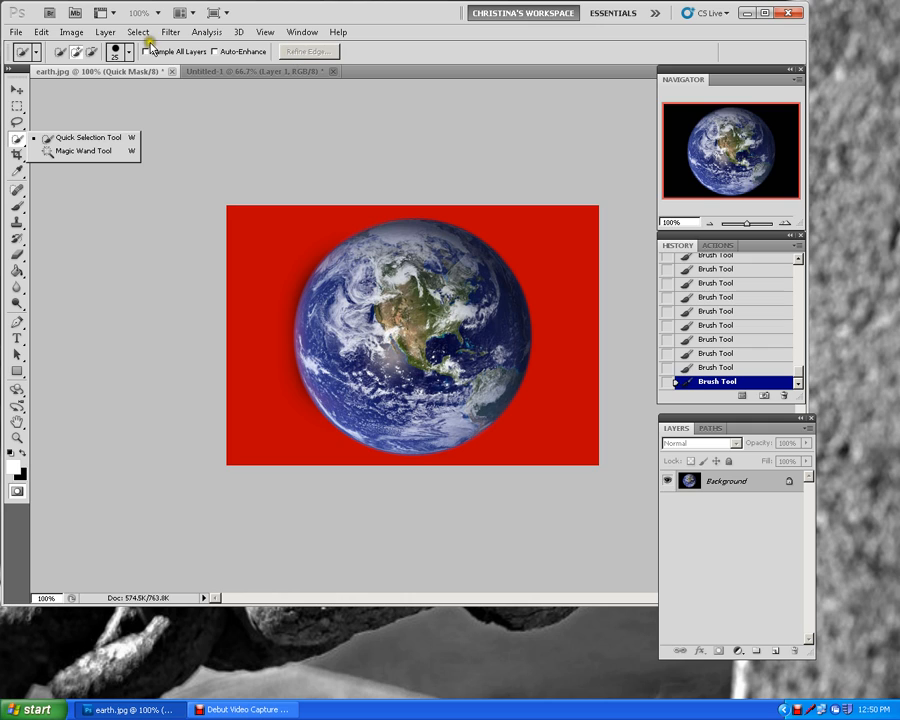
click(78, 52)
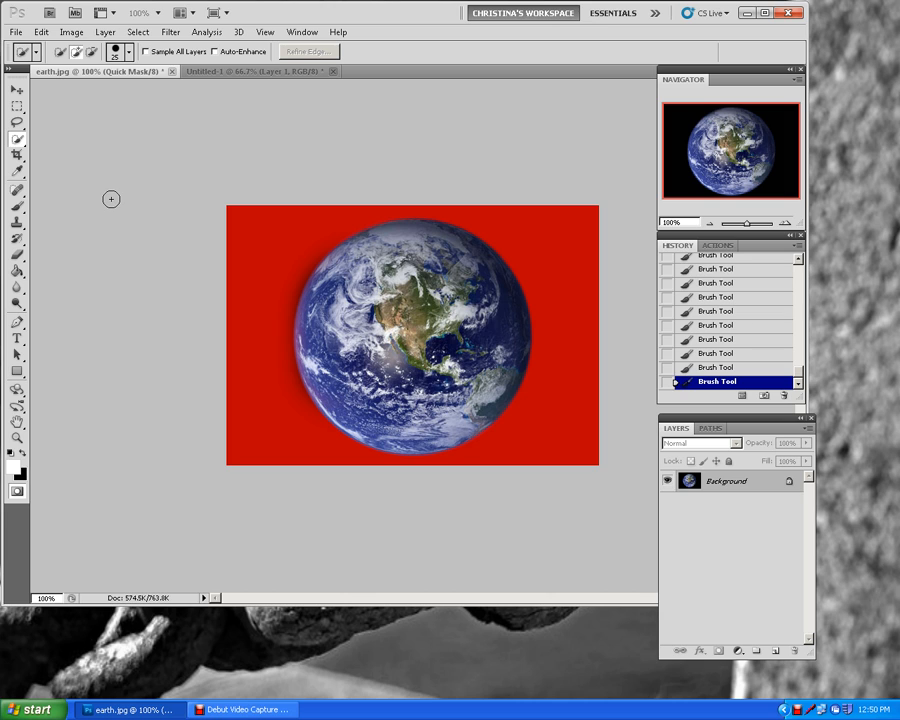
key(q)
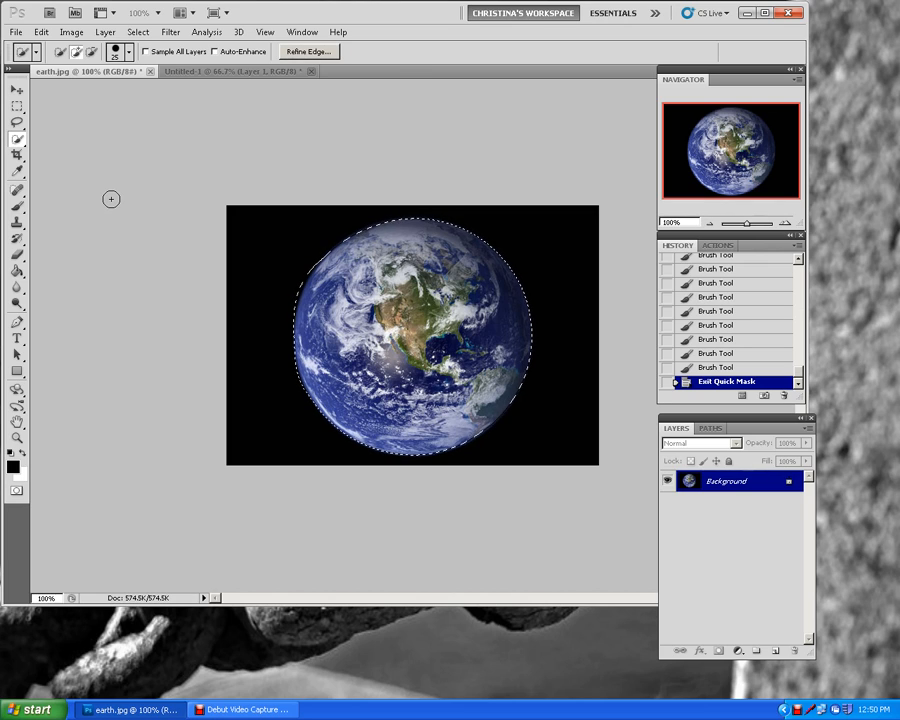
key(q)
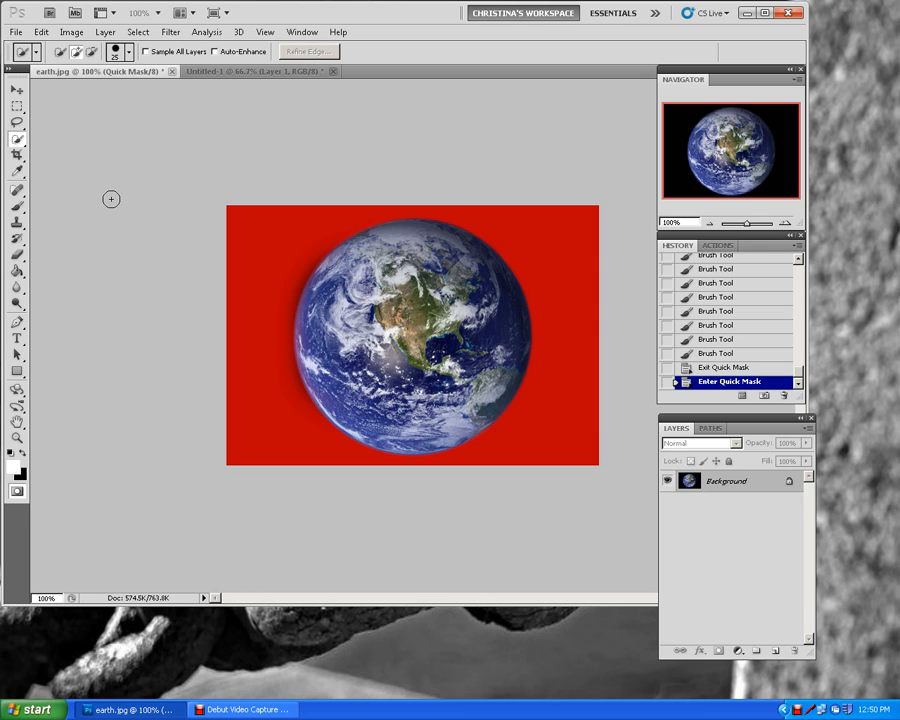
click(17, 491)
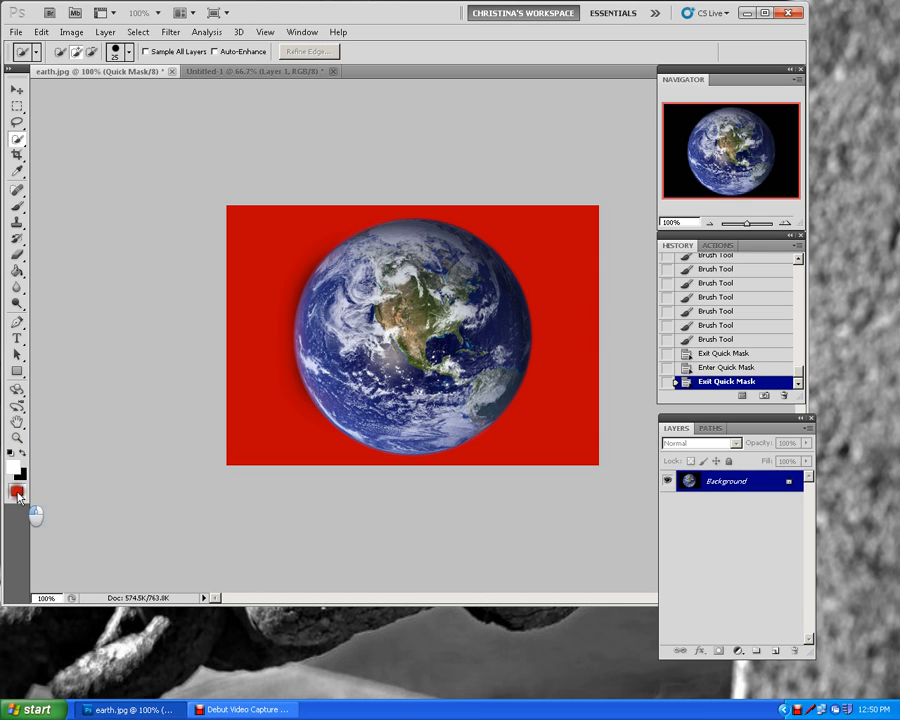
click(17, 491)
click(17, 491)
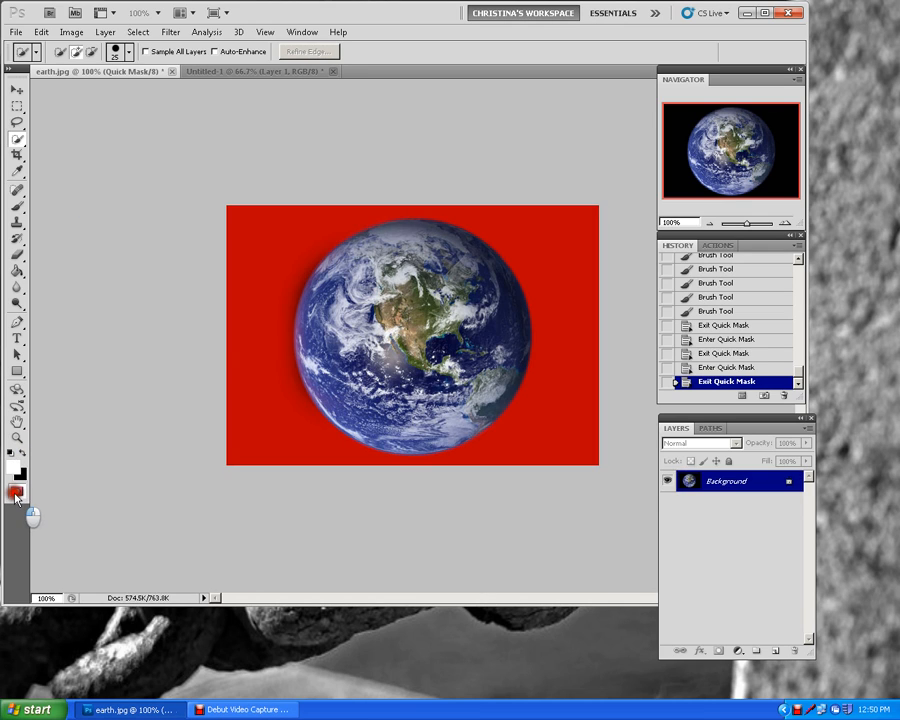
click(17, 492)
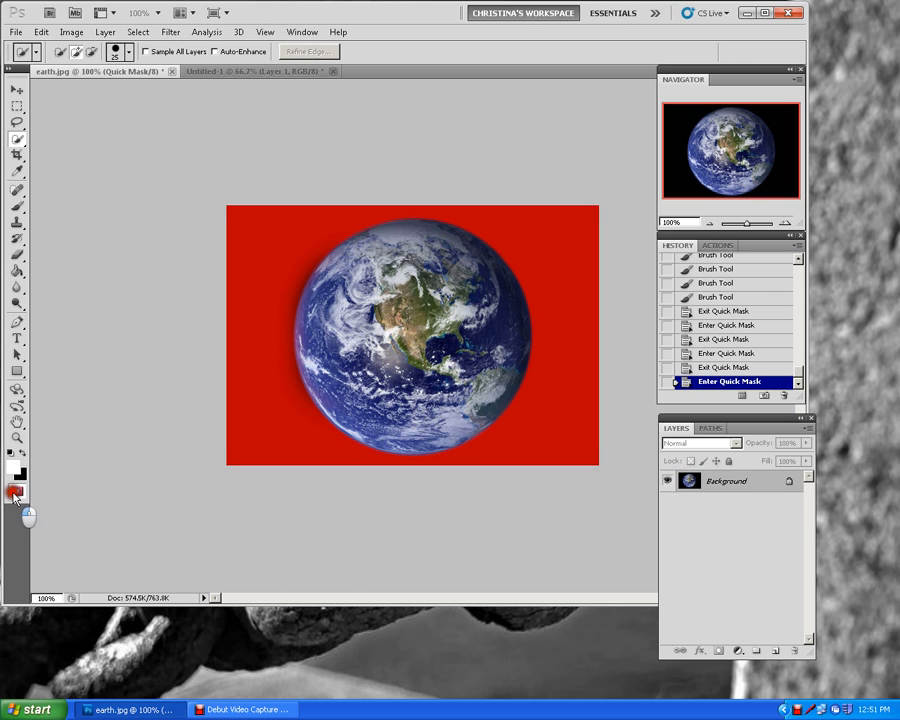
click(17, 491)
click(16, 492)
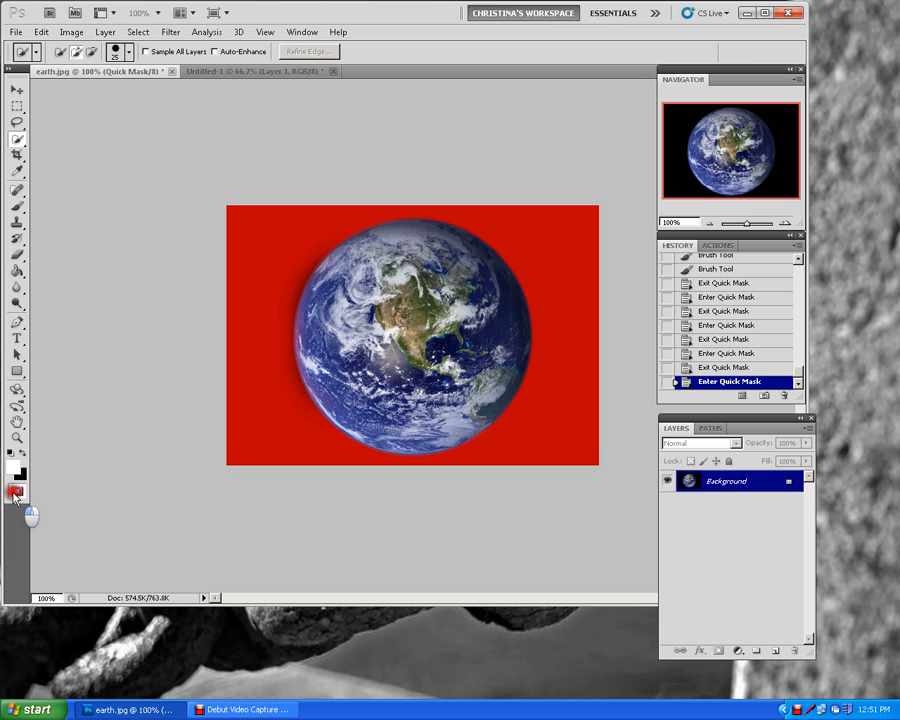
click(16, 492)
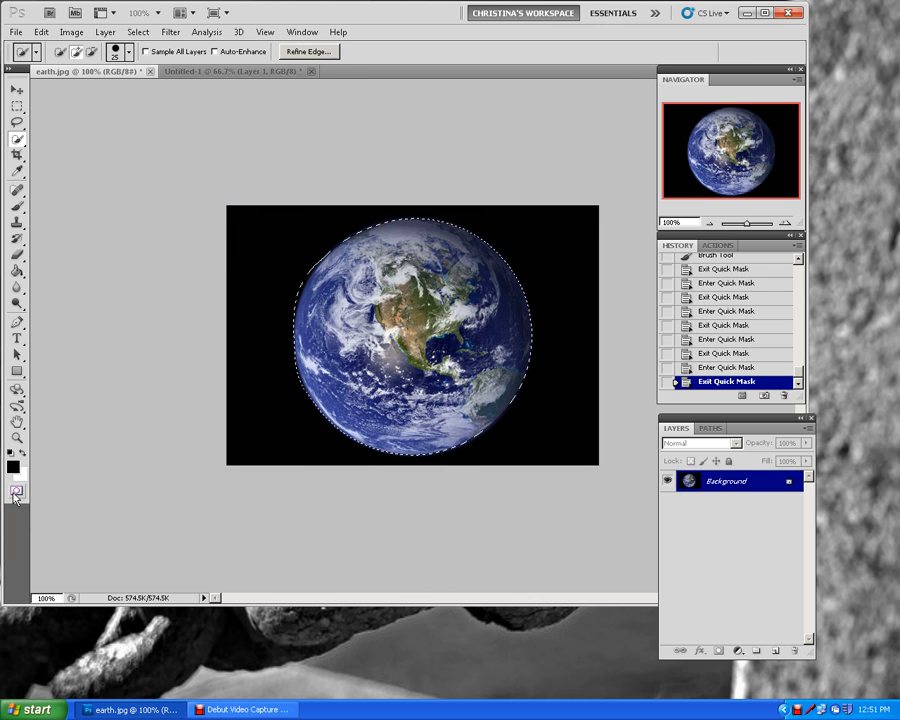
click(16, 492)
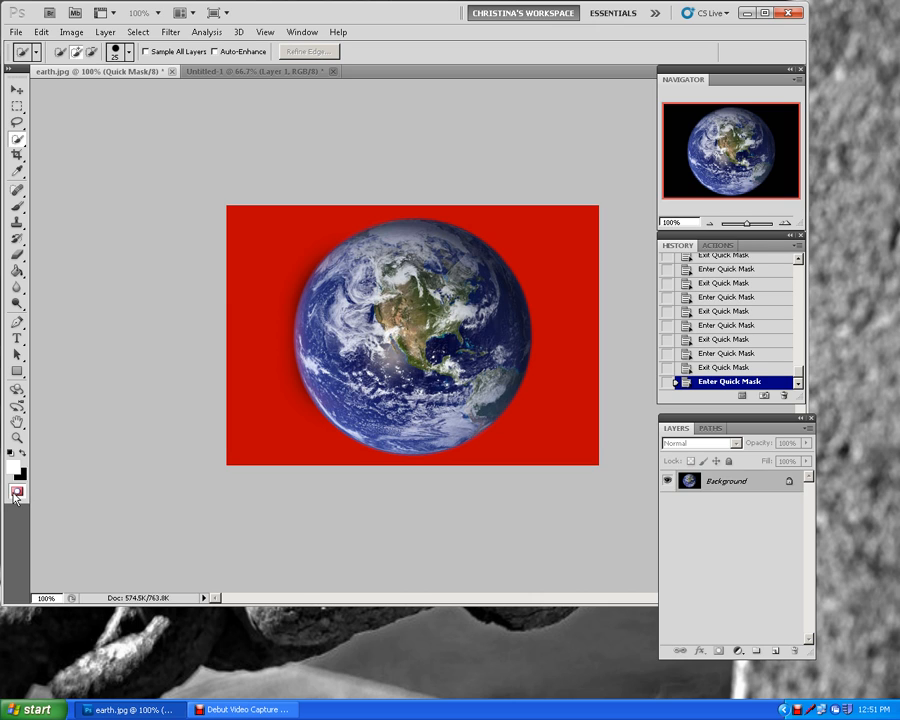
click(16, 492)
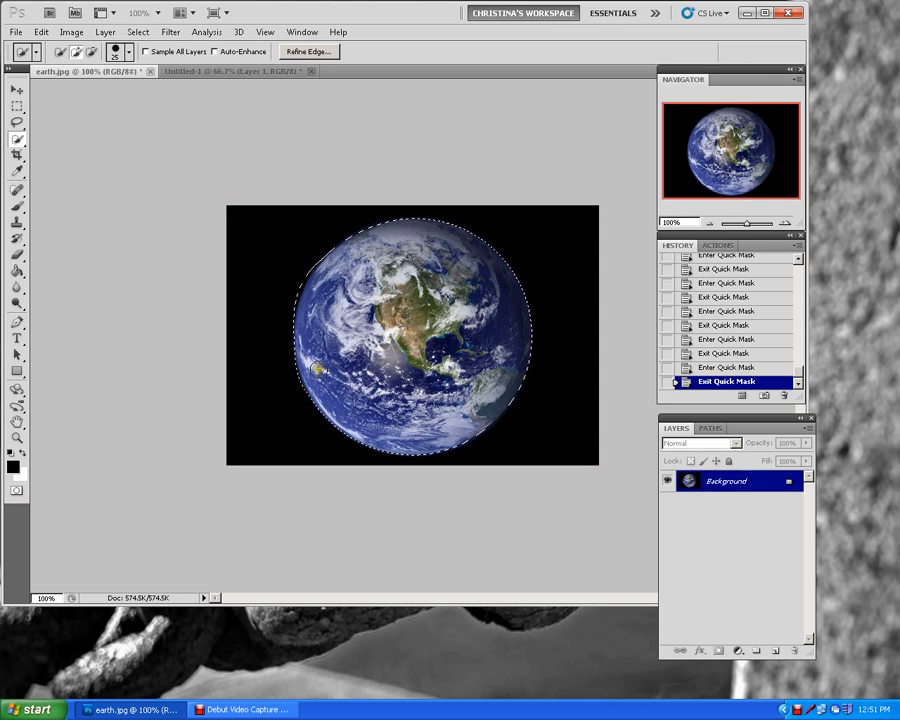
- Preview the globe selection on white in Refine Edge and accept it with its settings unchanged
click(18, 137)
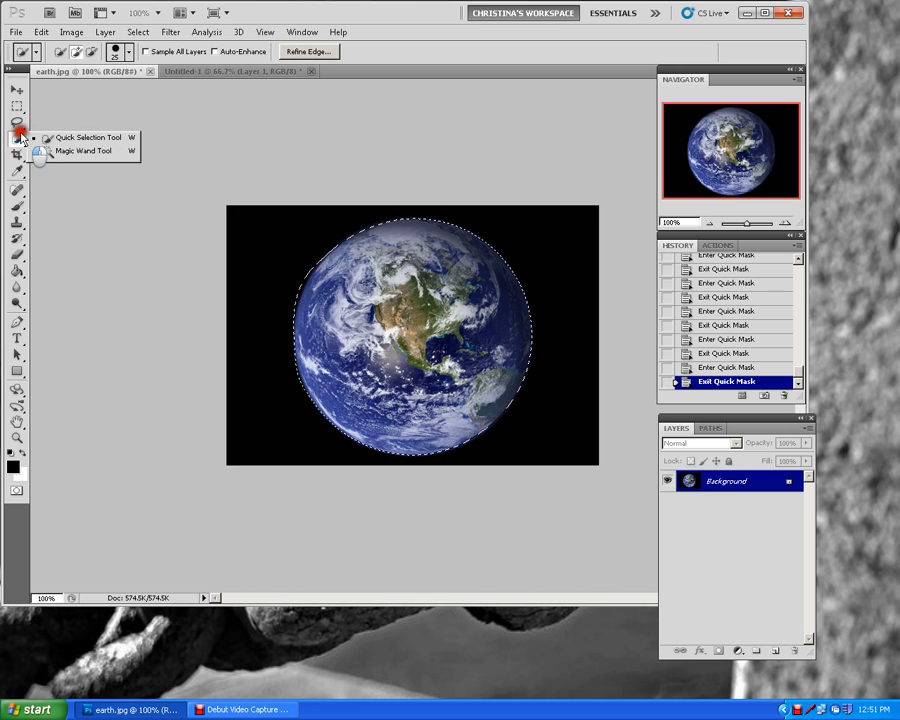
click(308, 51)
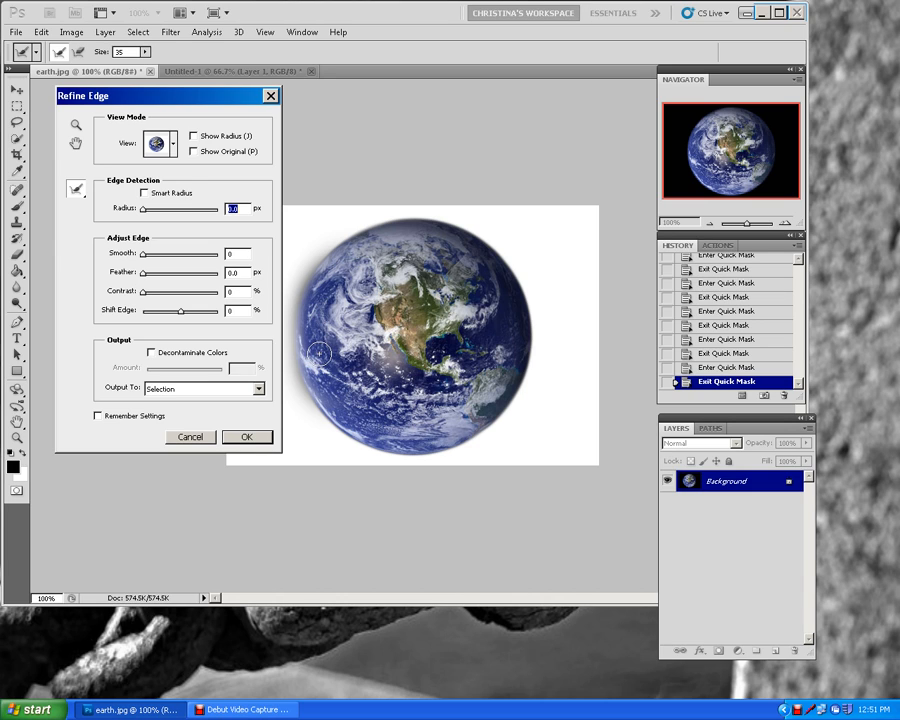
click(247, 438)
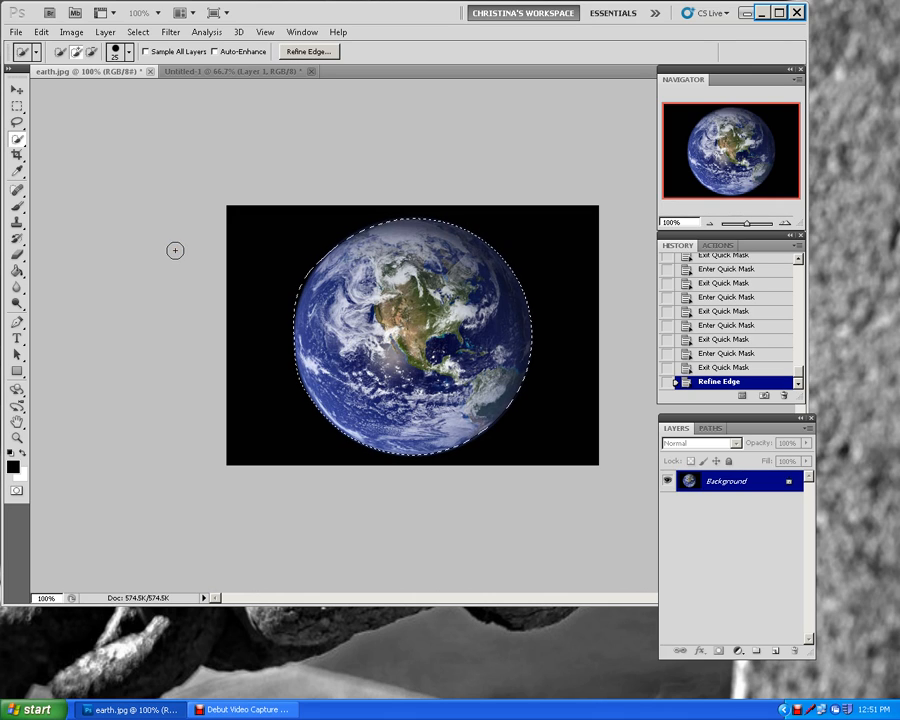
- Subtract the dark background along the globe's left edge from the selection with the Quick Selection tool
click(94, 53)
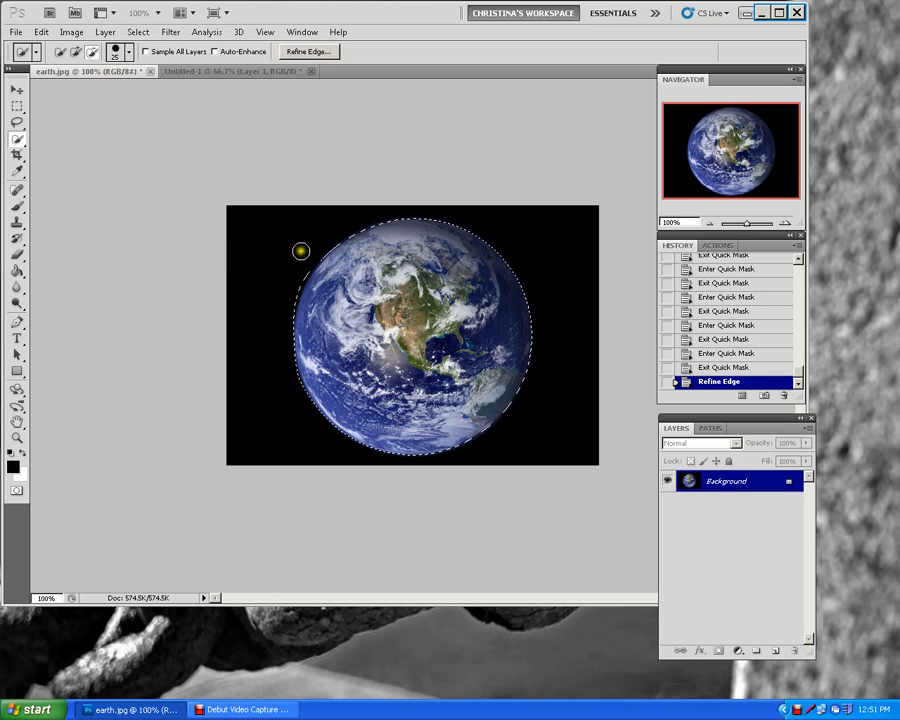
drag(298, 269, 292, 284)
click(284, 295)
click(279, 314)
click(277, 347)
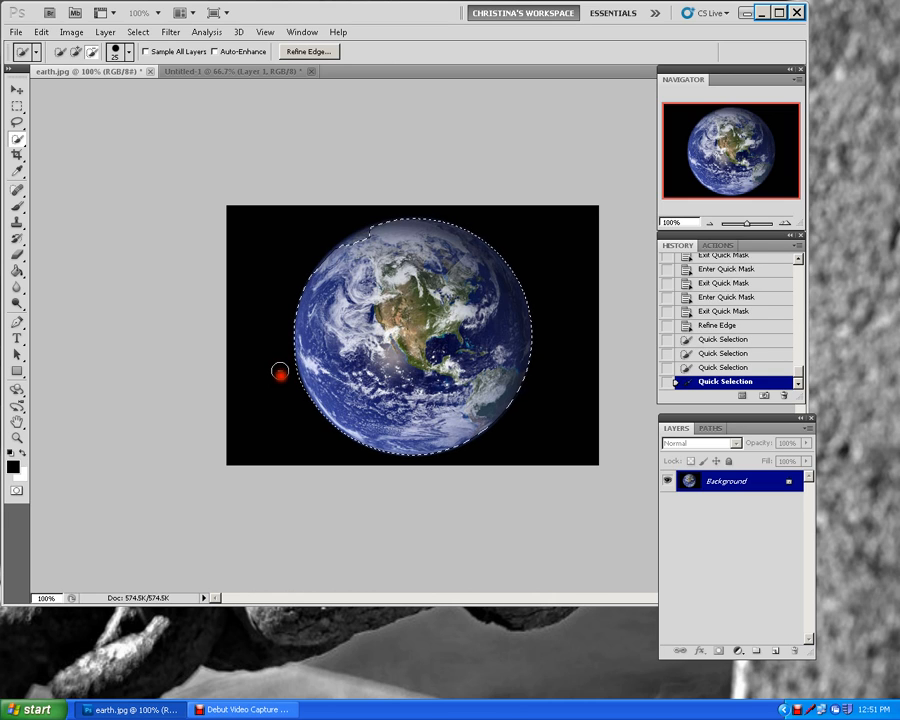
click(281, 372)
- Add the missing upper-left part of the globe back to the selection with the Quick Selection tool
click(76, 51)
click(364, 243)
click(357, 246)
click(355, 247)
click(350, 249)
click(361, 249)
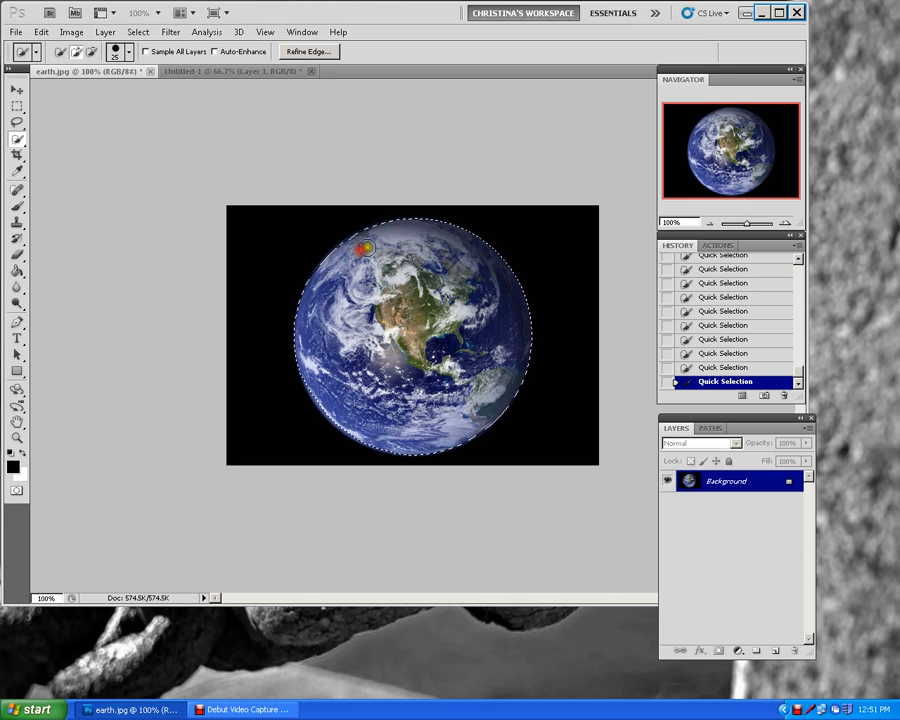
- Refine the globe selection's edge with Radius 6.8 px, Smooth 20, Feather 1.7 px and Contrast 24%
click(292, 51)
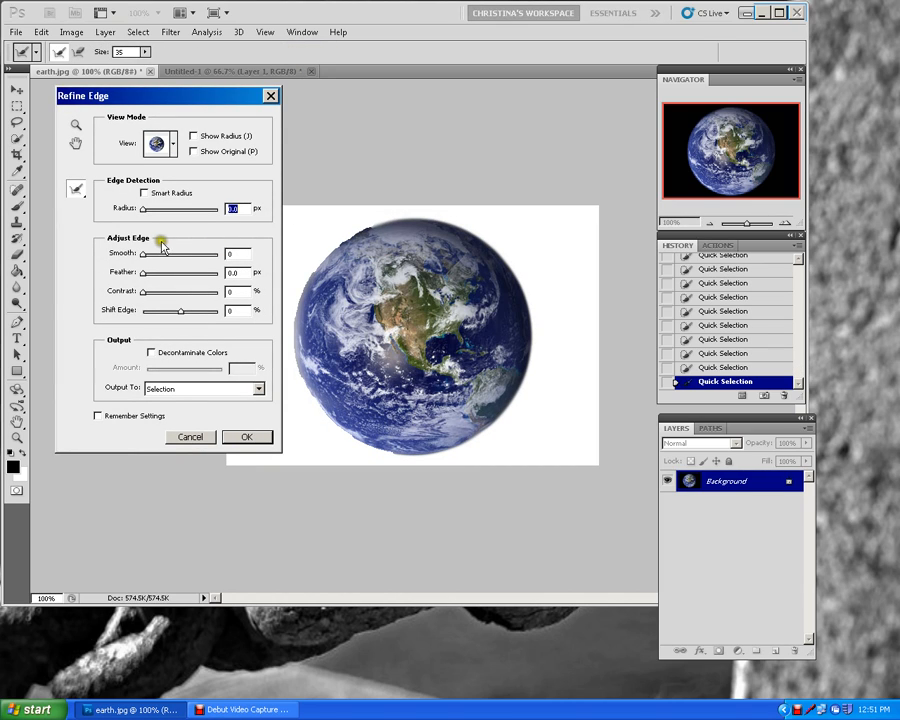
drag(142, 212, 165, 208)
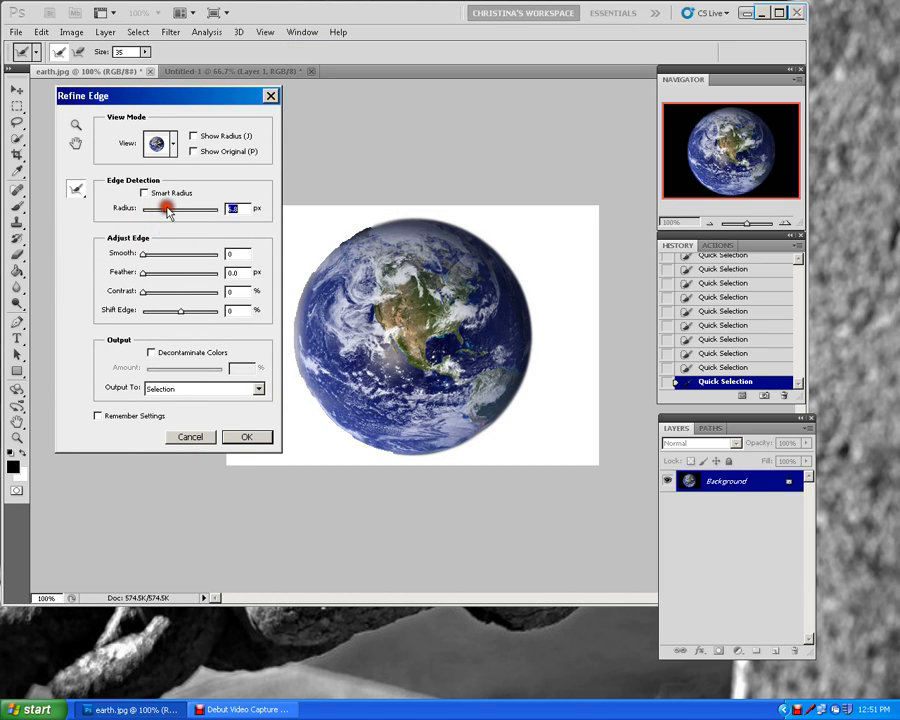
drag(144, 256, 161, 294)
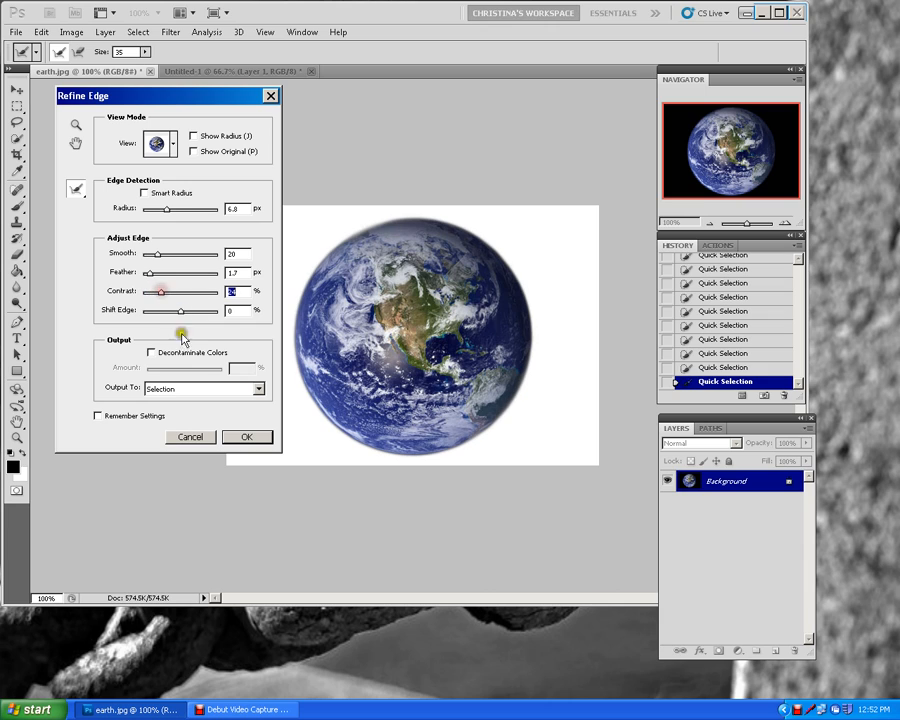
click(252, 437)
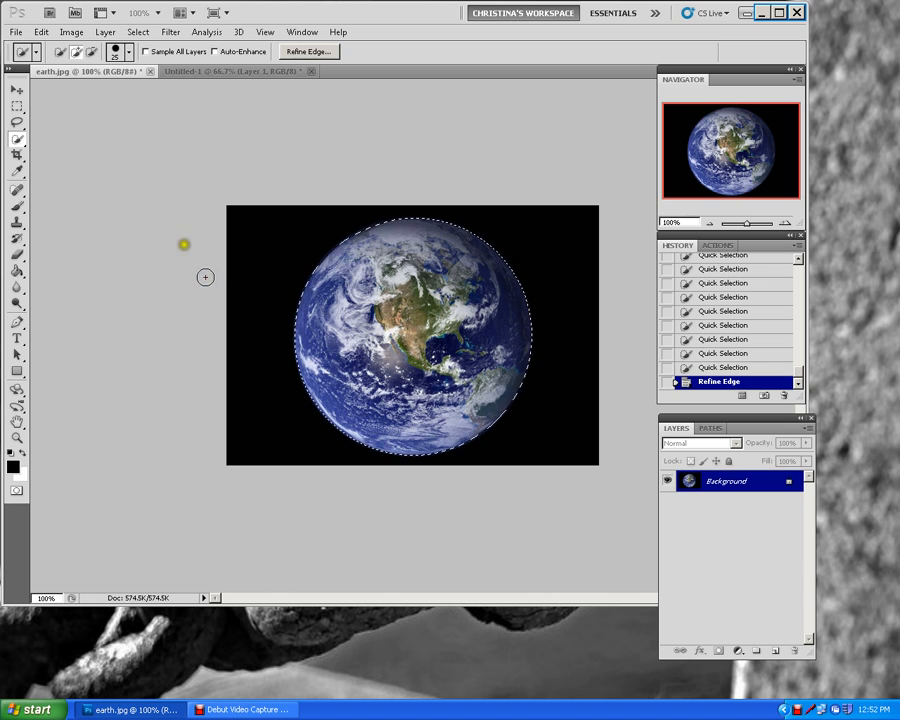
- Pick the Brush tool and toggle Quick Mask on and off to check the refined selection, ending with it off
click(20, 206)
click(17, 490)
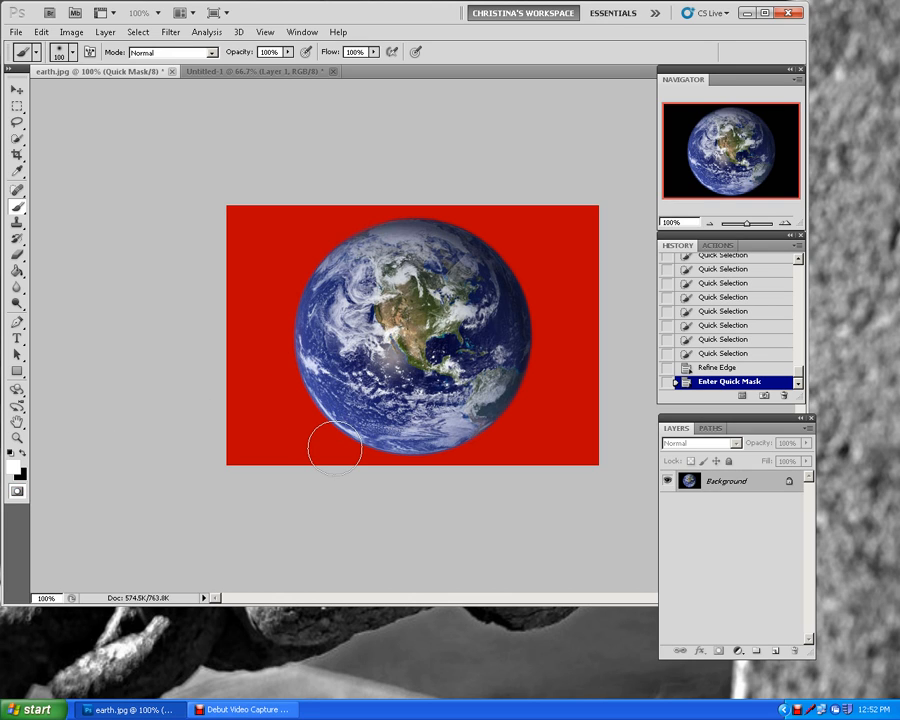
key(q)
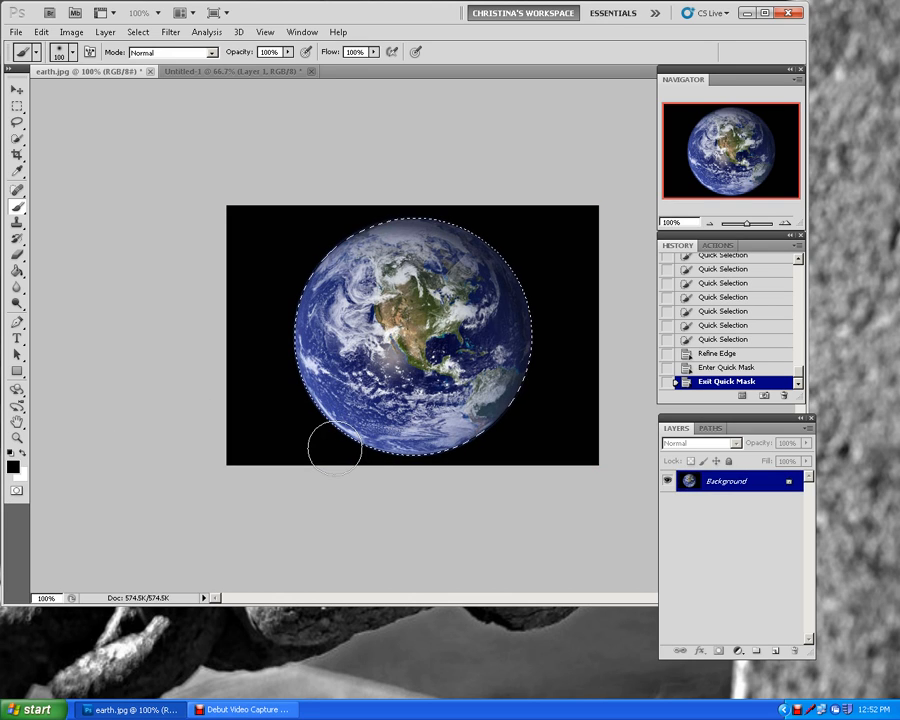
key(q)
key(q)
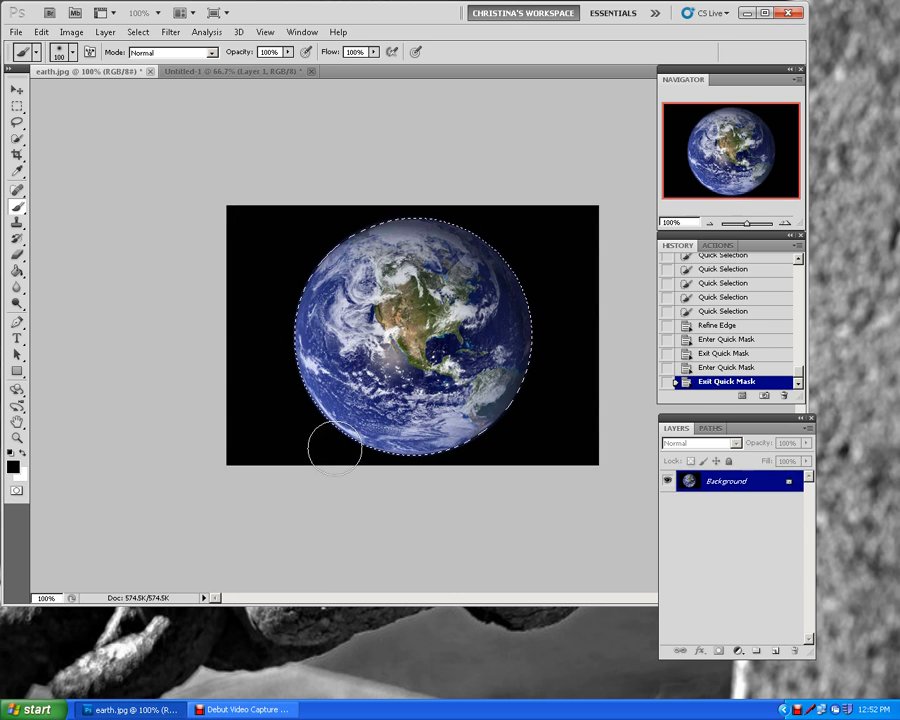
key(q)
key(q)
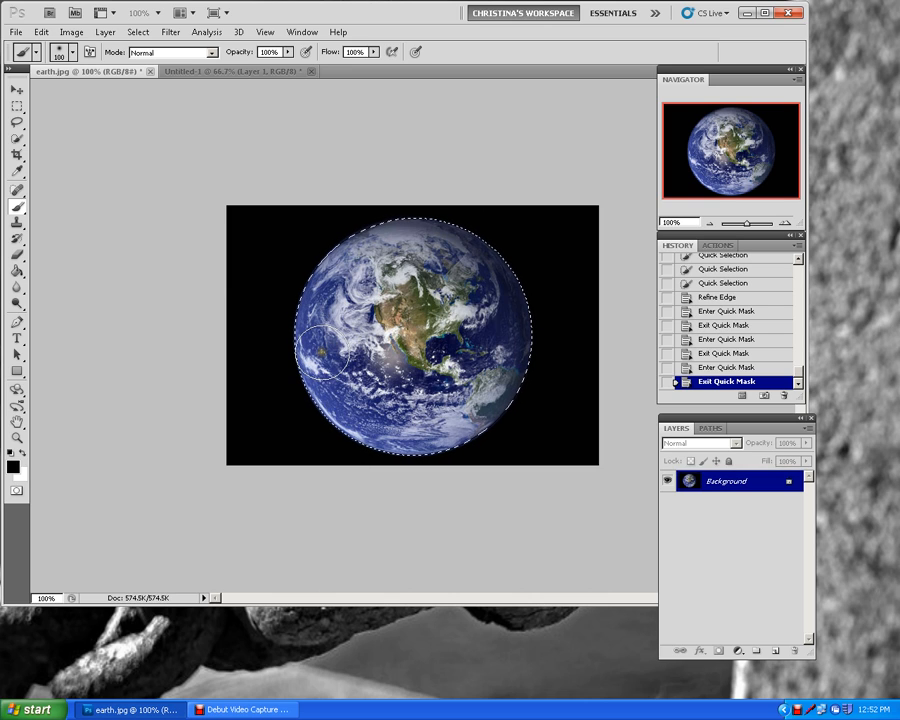
- Enter Quick Mask and paint black over the left-center area of the globe to mask it out
key(q)
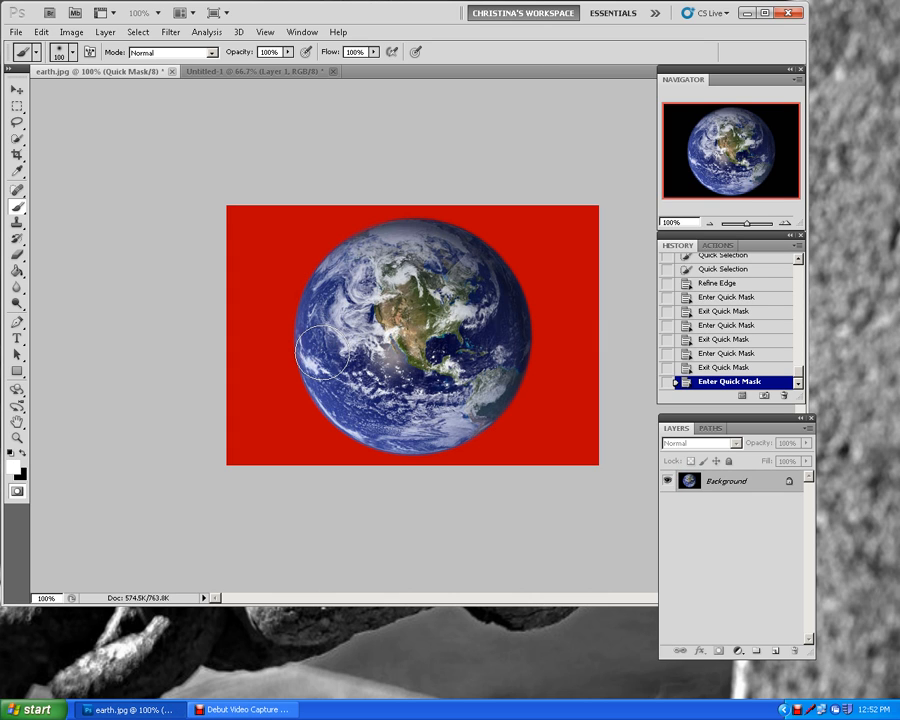
click(22, 455)
mouse_move(340, 335)
mouse_down()
mouse_move(342, 369)
mouse_move(355, 341)
mouse_move(356, 359)
mouse_move(375, 336)
mouse_move(379, 366)
mouse_move(353, 350)
mouse_up()
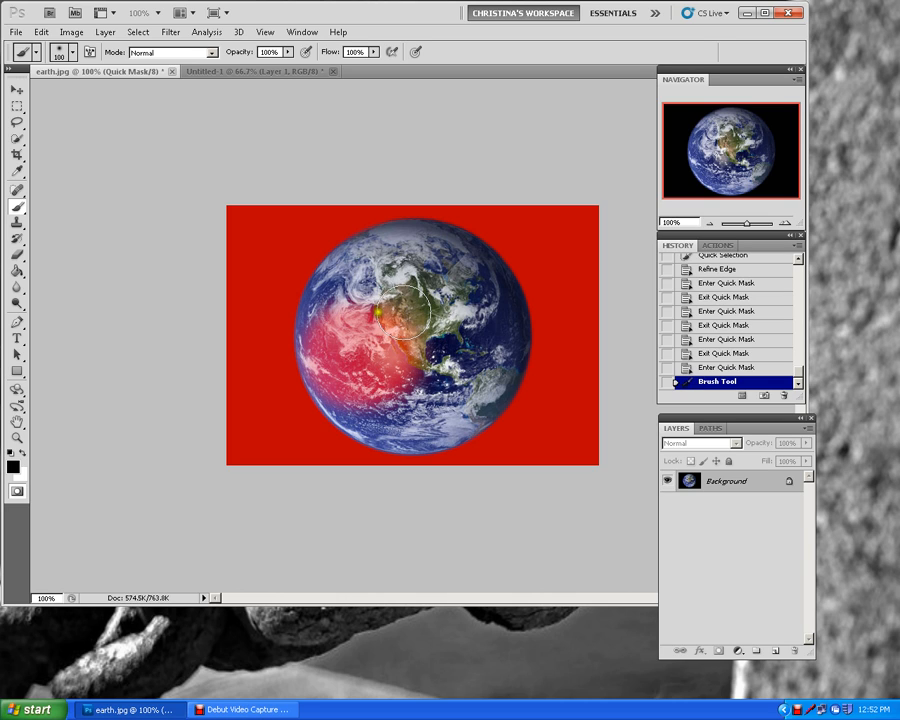
- Switch the foreground color to white and paint away the red mask over the globe's left-center area
click(21, 451)
drag(411, 333, 406, 352)
click(387, 321)
click(364, 323)
click(358, 323)
click(350, 322)
click(345, 318)
click(338, 319)
click(333, 324)
click(332, 342)
click(332, 367)
mouse_move(332, 367)
mouse_down()
mouse_move(328, 346)
mouse_move(345, 368)
mouse_move(397, 387)
mouse_up()
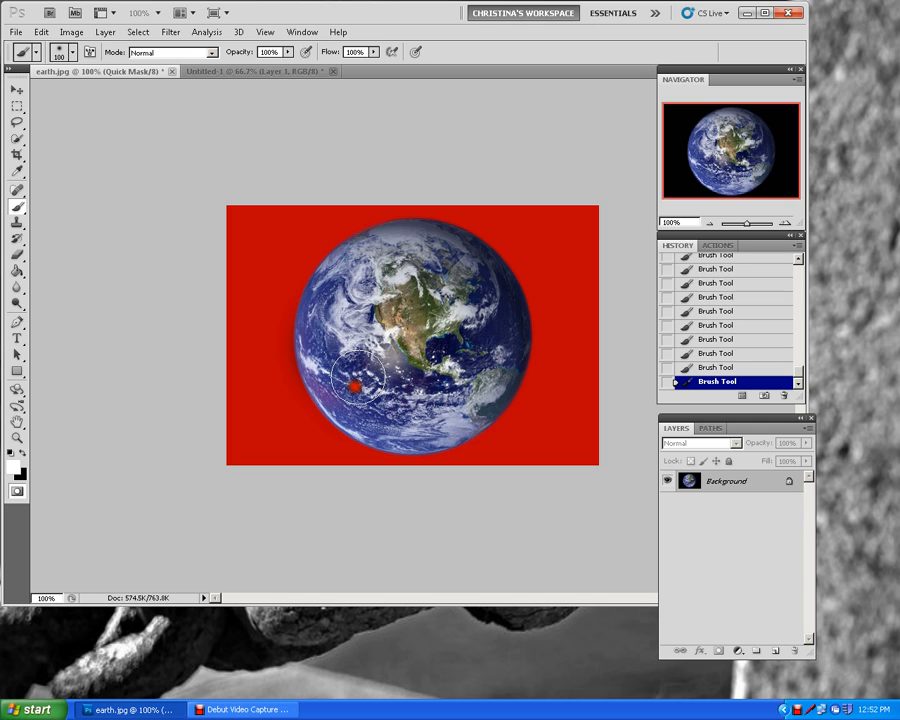
click(380, 338)
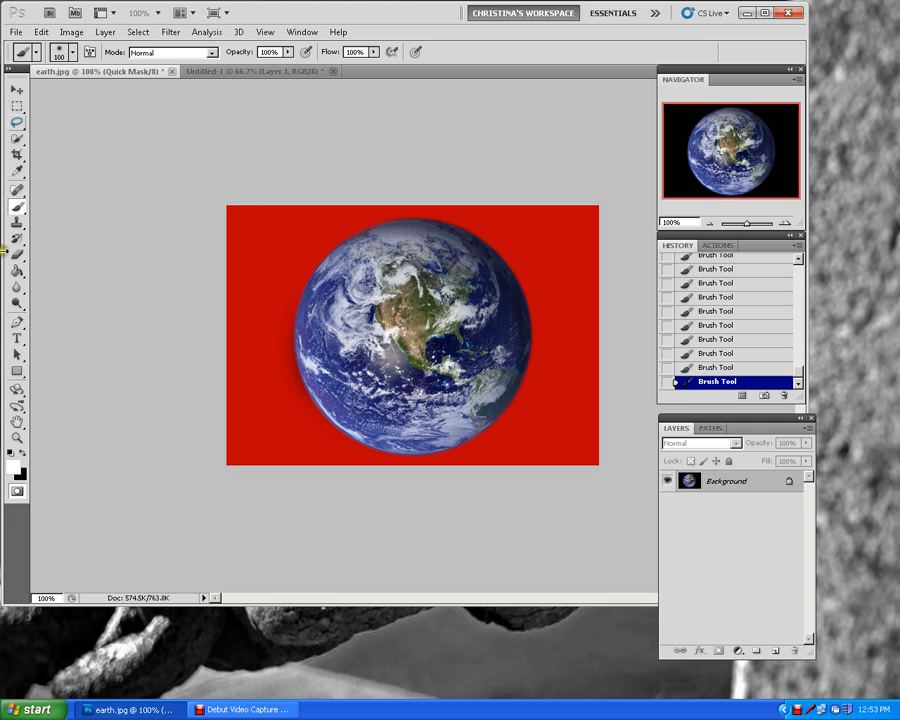
- Pick the Crop tool, exit Quick Mask and deselect the globe
click(22, 138)
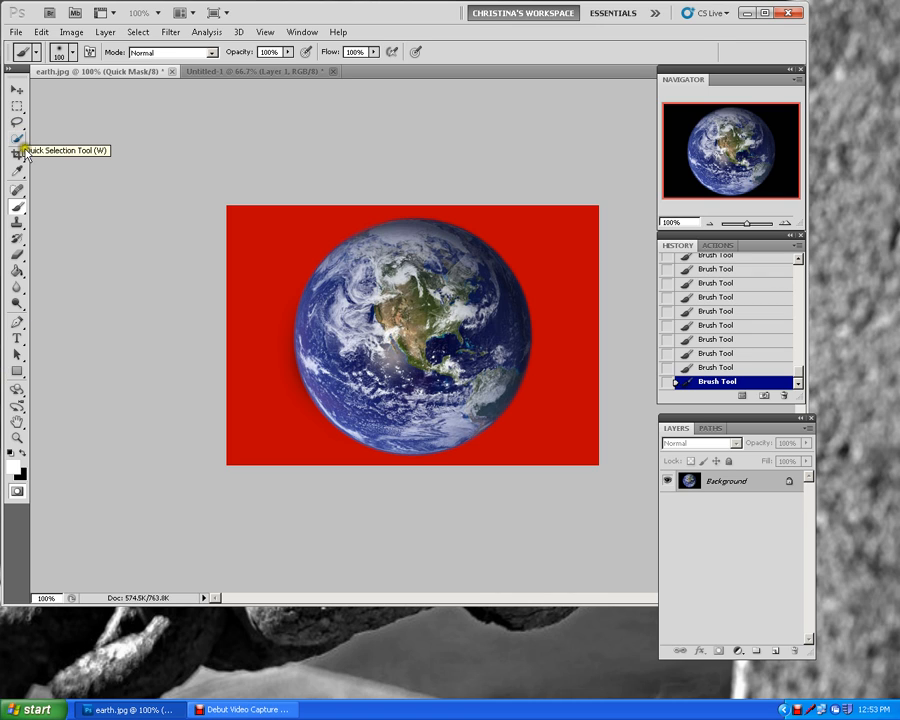
click(17, 154)
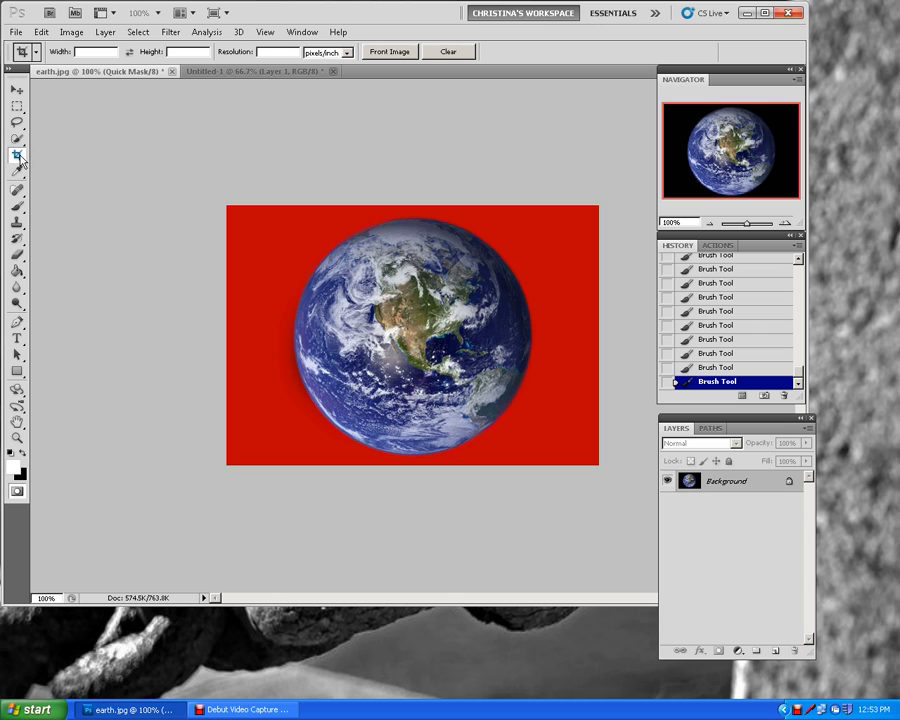
click(22, 157)
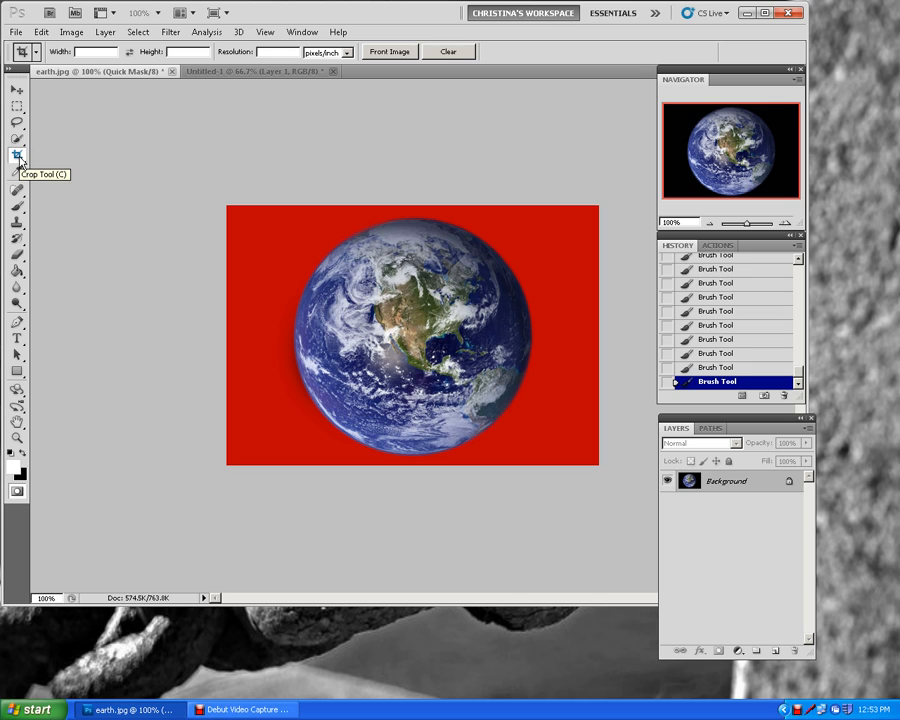
click(16, 490)
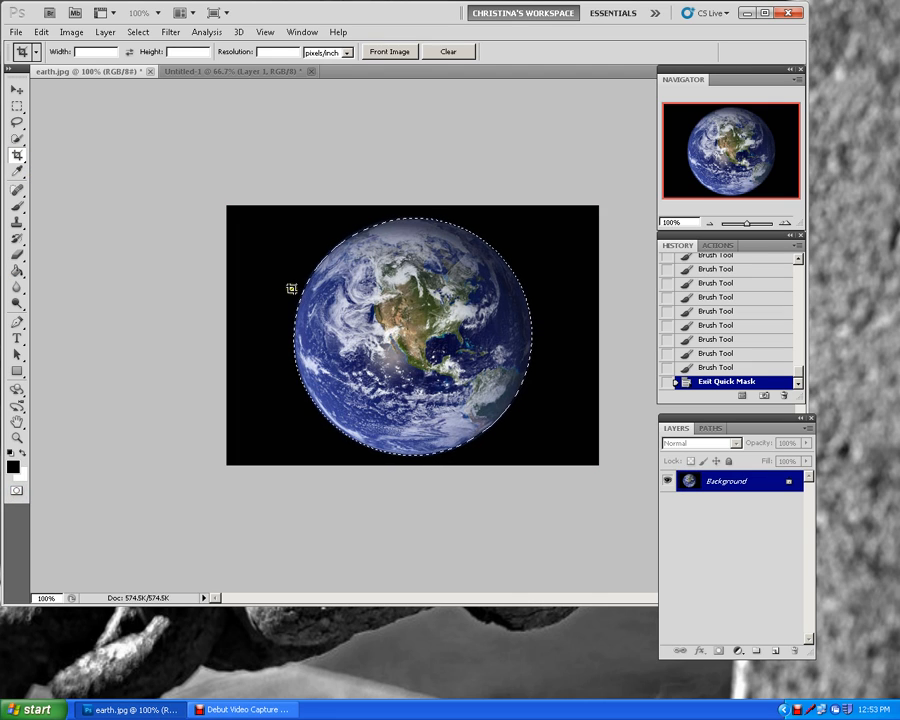
click(140, 32)
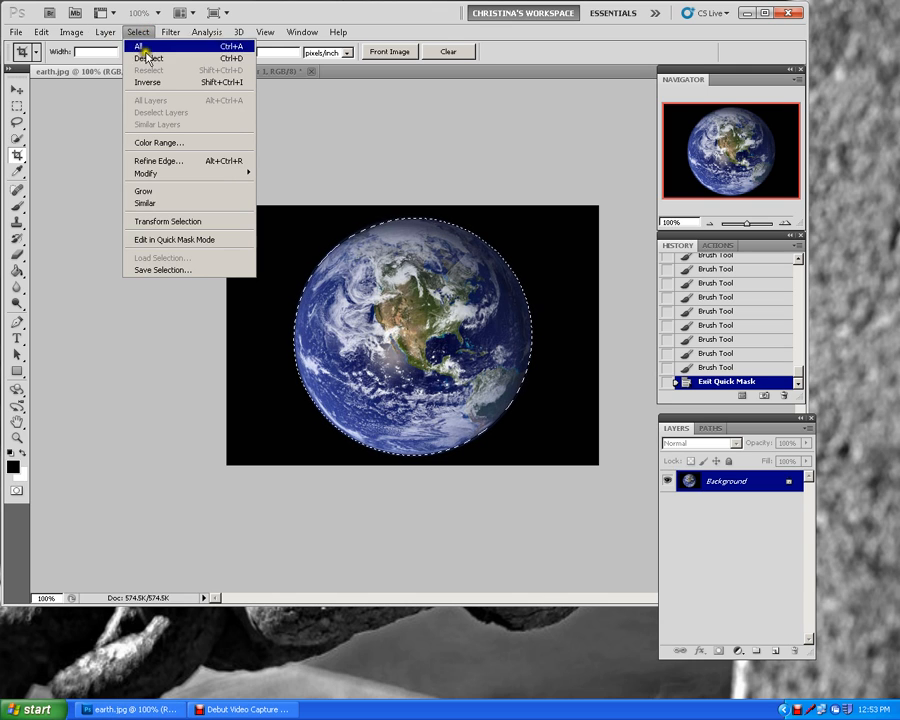
click(147, 58)
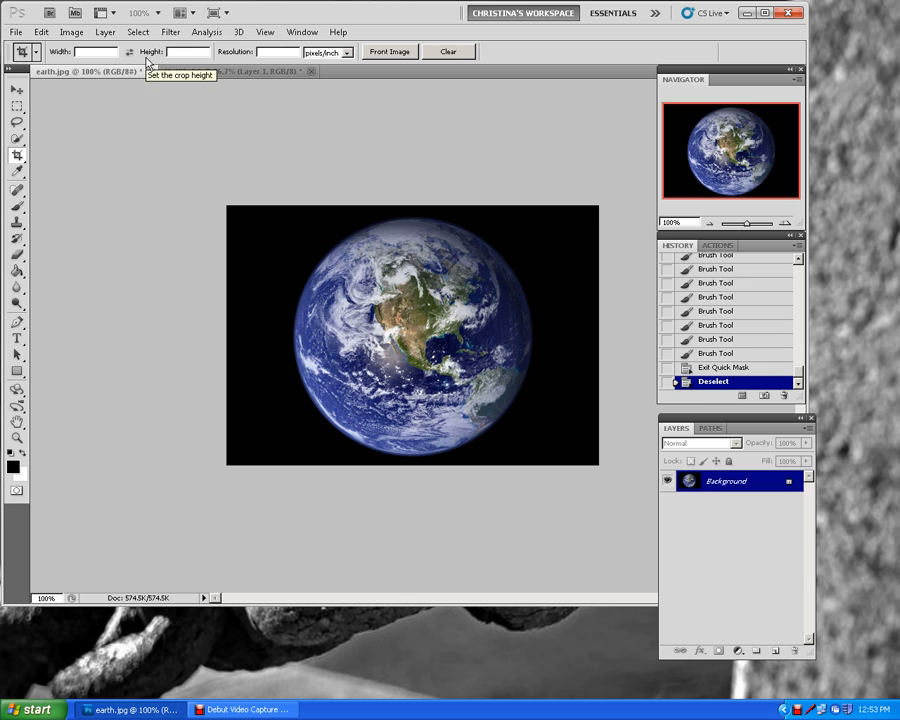
- Load the front image's crop dimensions, try a width of 5 in and height of 4 in, and clear the crop settings
click(17, 157)
click(62, 153)
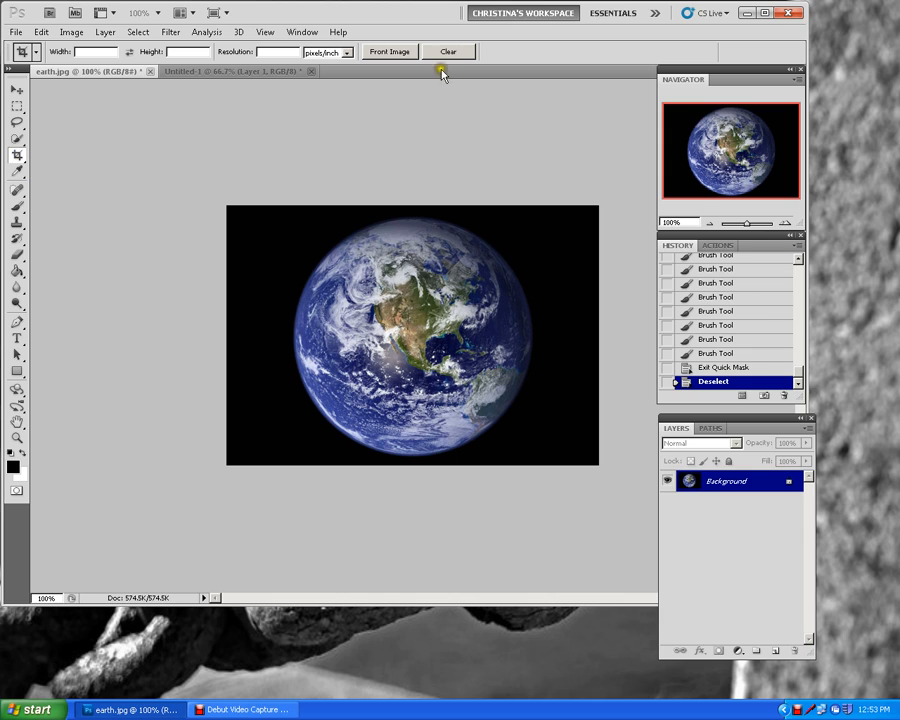
click(396, 52)
click(96, 51)
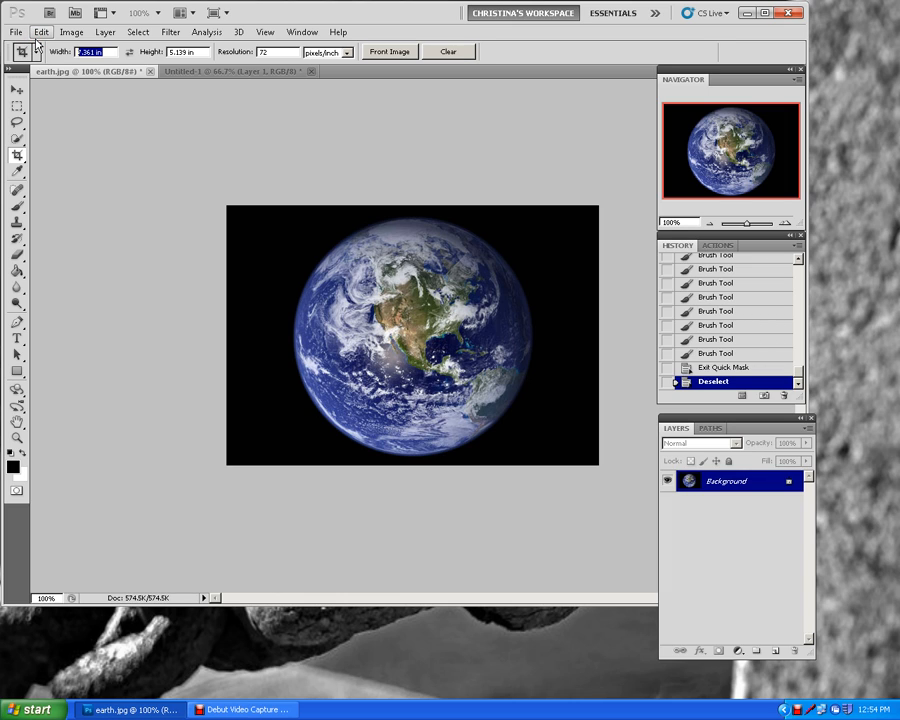
text(5)
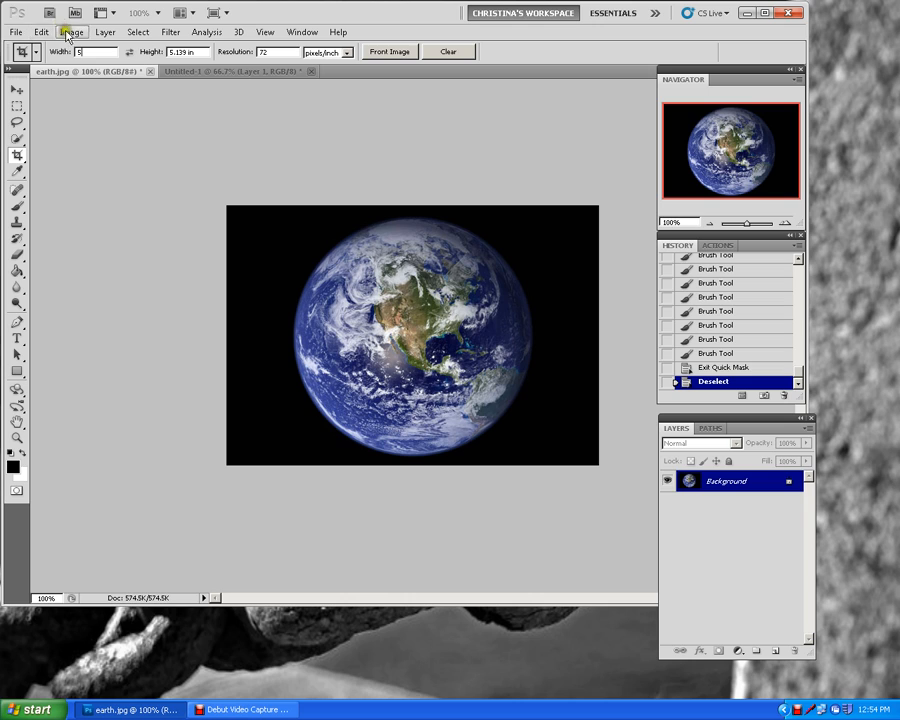
click(172, 52)
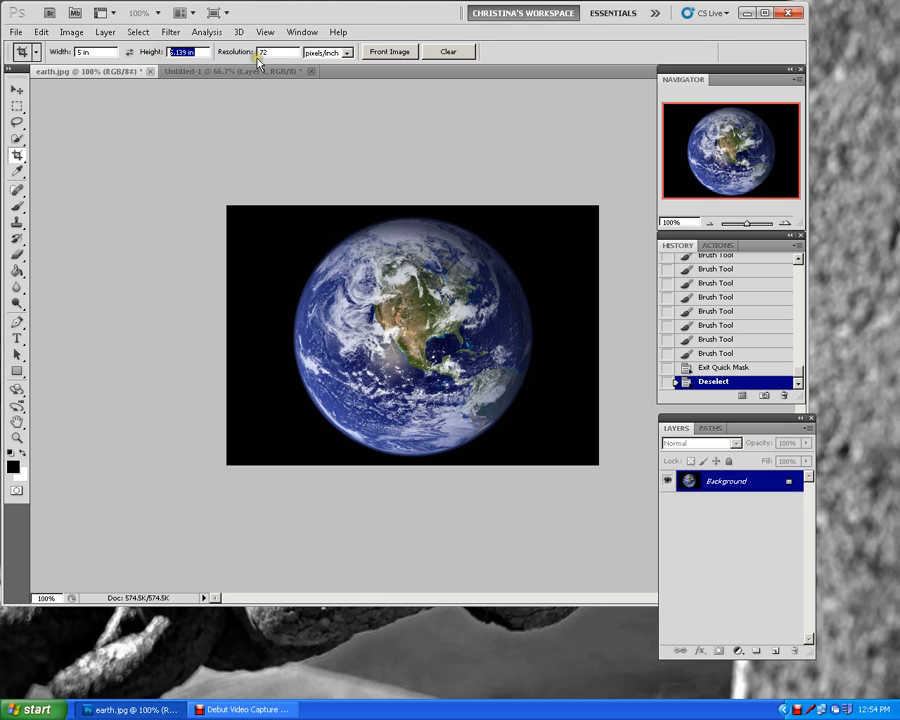
text(4)
click(258, 52)
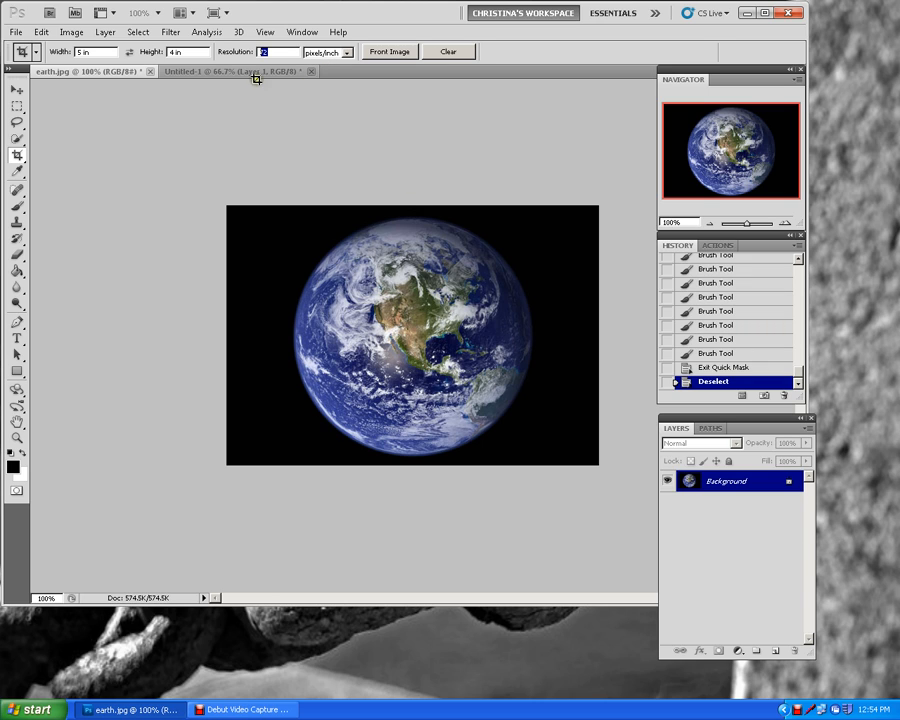
click(452, 53)
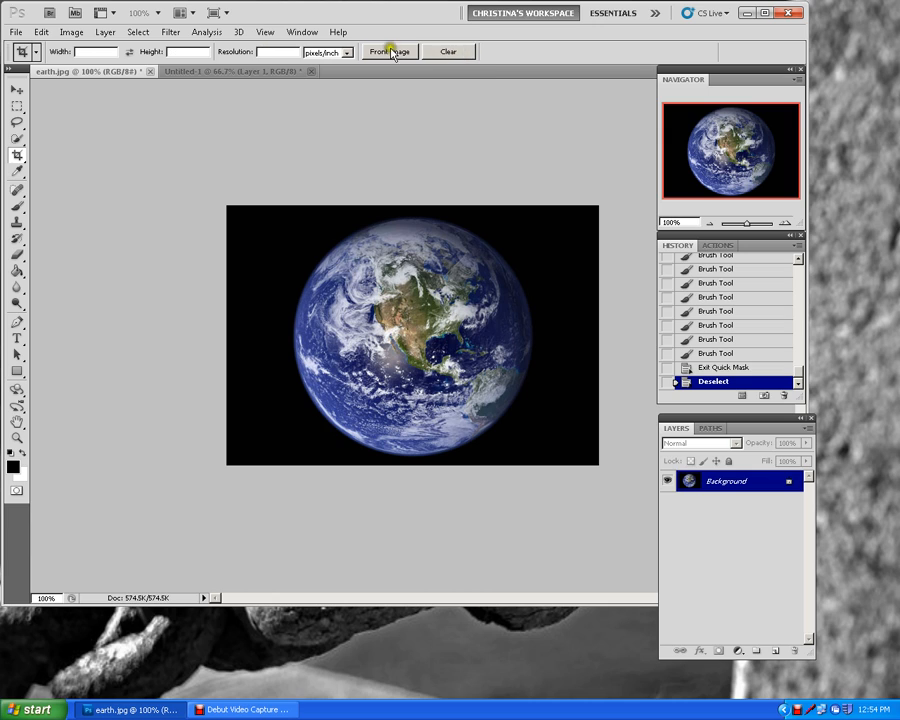
- Crop the earth image to a square around the globe with width 5 in, height 5 in and resolution 72 pixels/inch
click(101, 52)
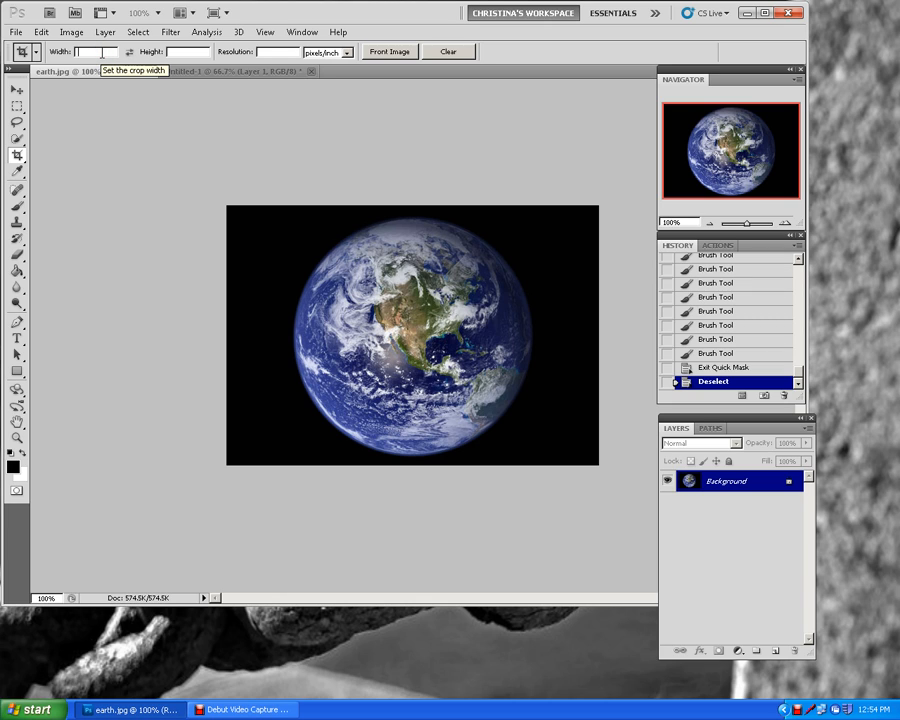
text(5)
click(180, 52)
text(5)
click(270, 52)
text(72)
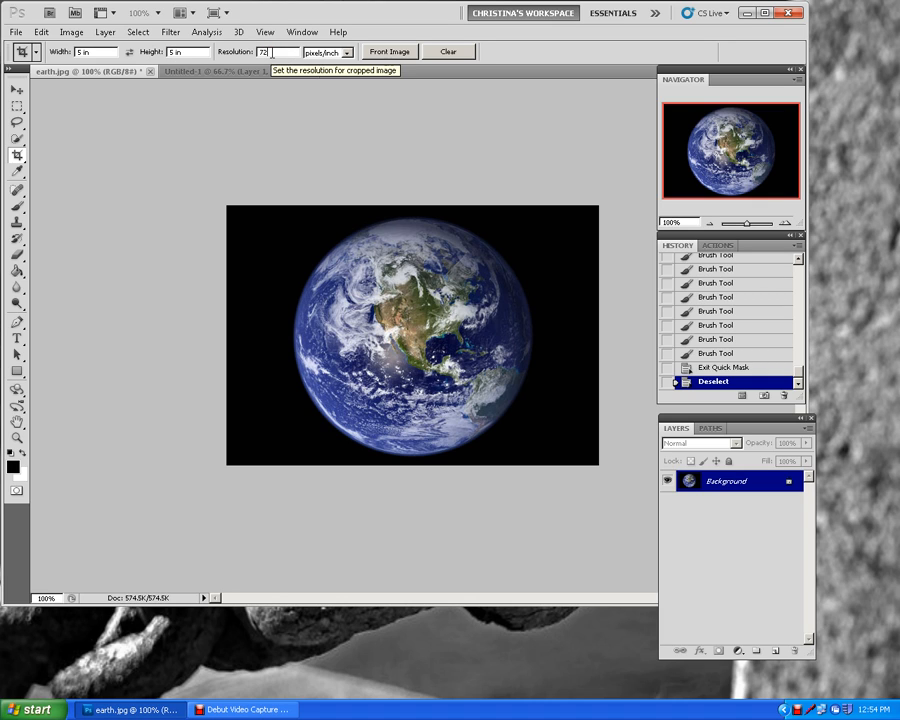
drag(300, 226, 608, 438)
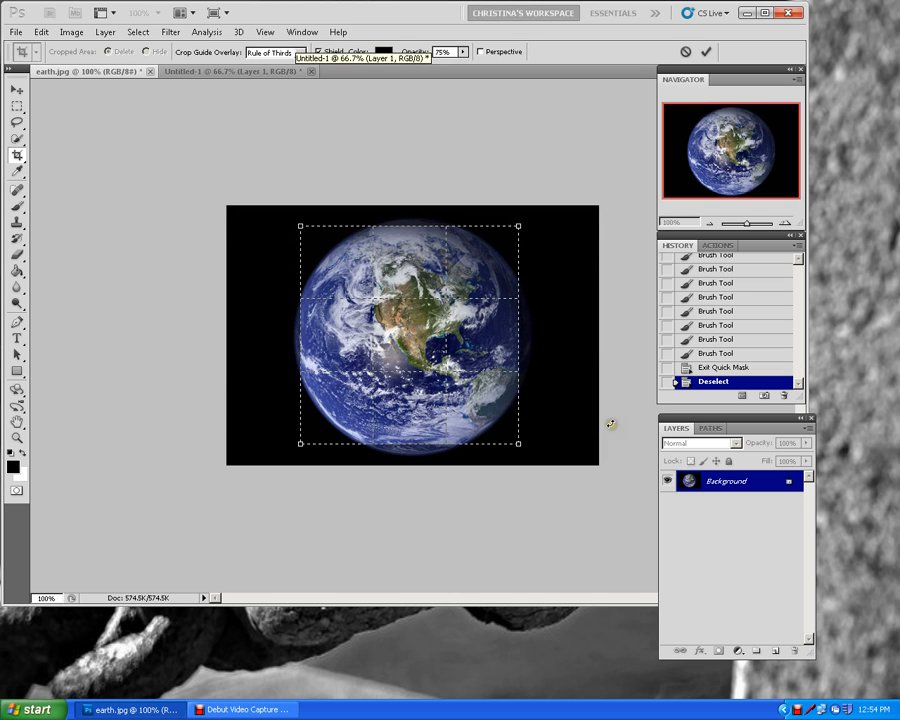
key(Return)
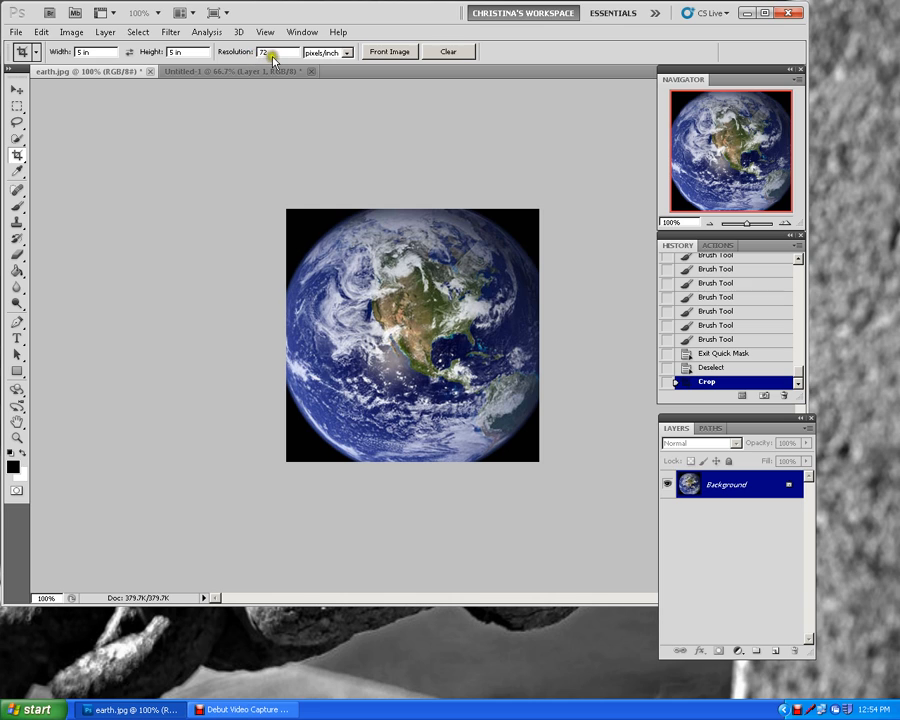
- Check the cropped image's pixel dimensions, document size and resolution in the Image Size settings
click(73, 33)
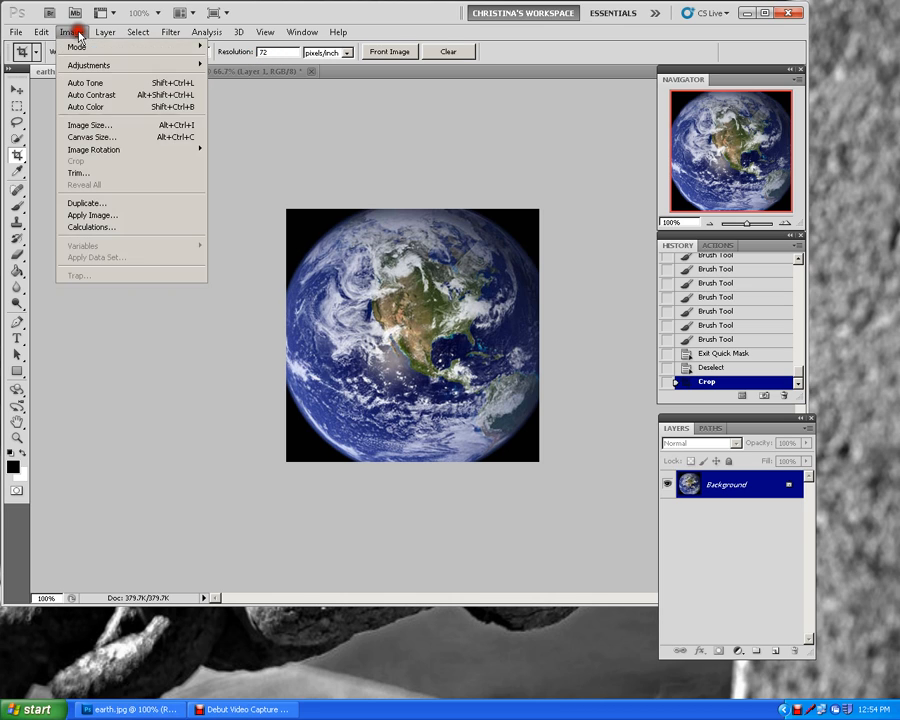
click(87, 124)
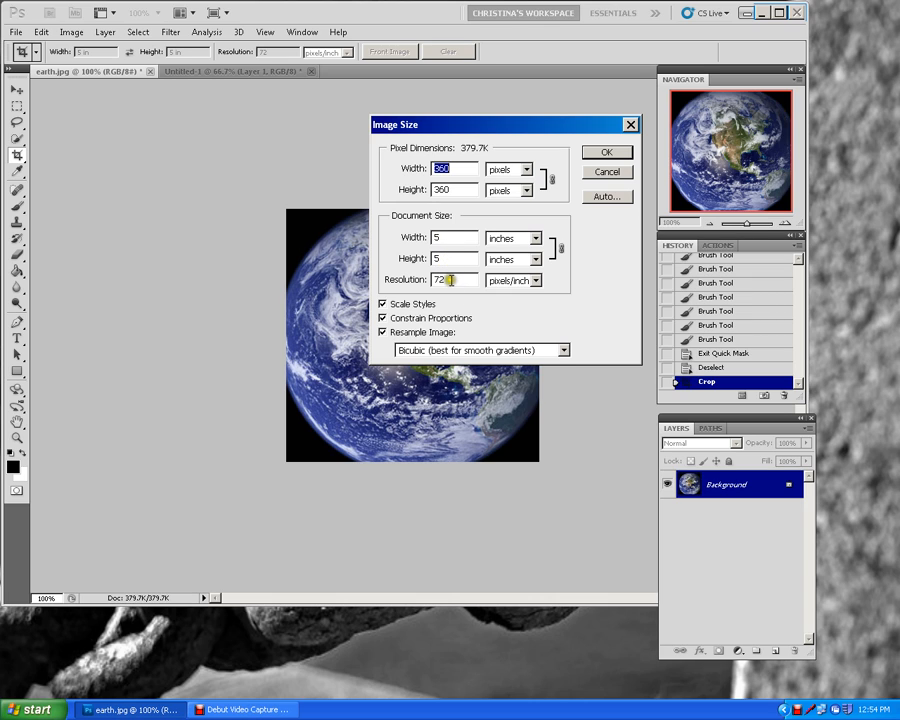
click(602, 155)
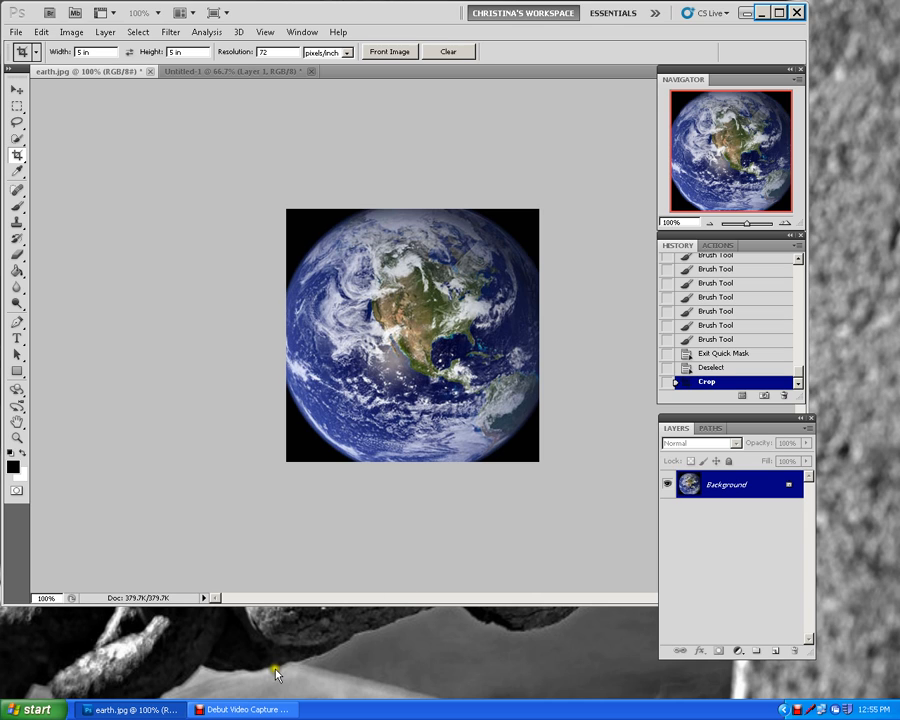
click(265, 710)
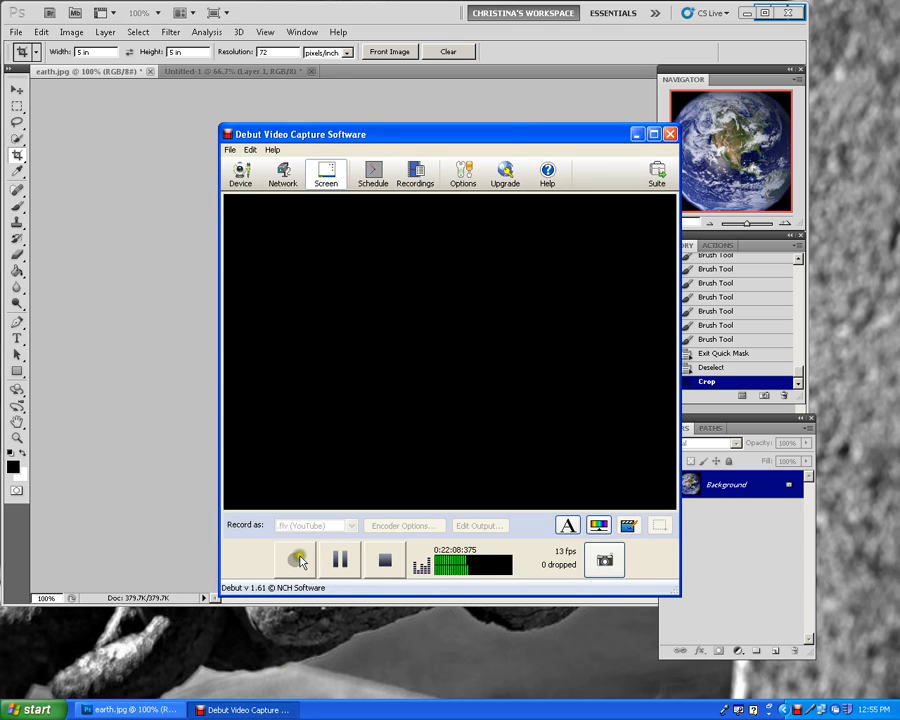